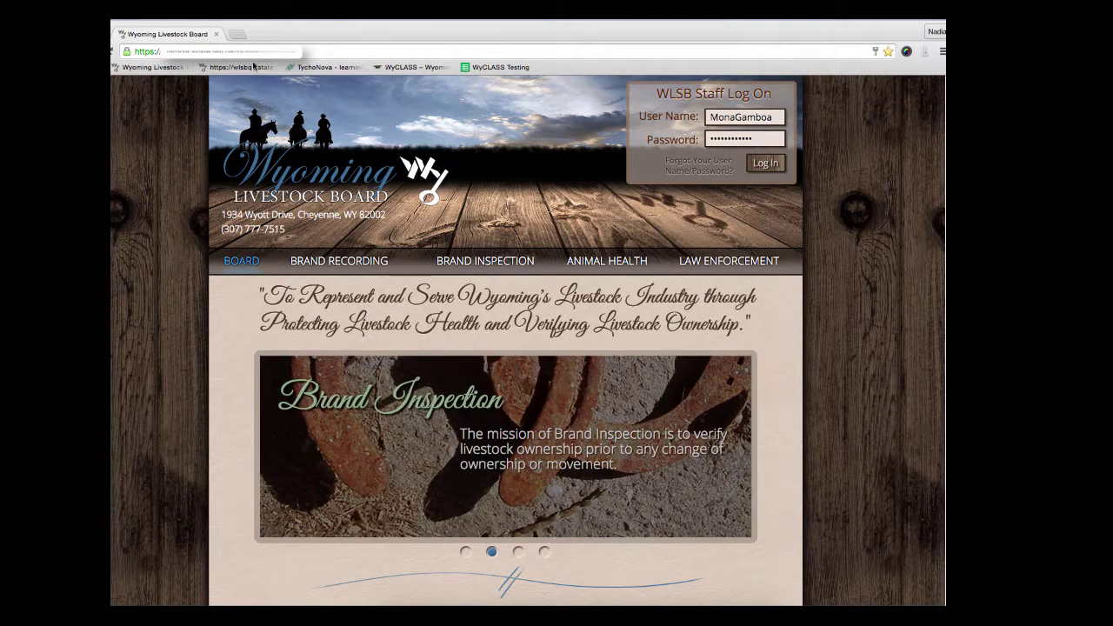
Step: Log in to the WLSB web app with the staff account credentials
click(765, 164)
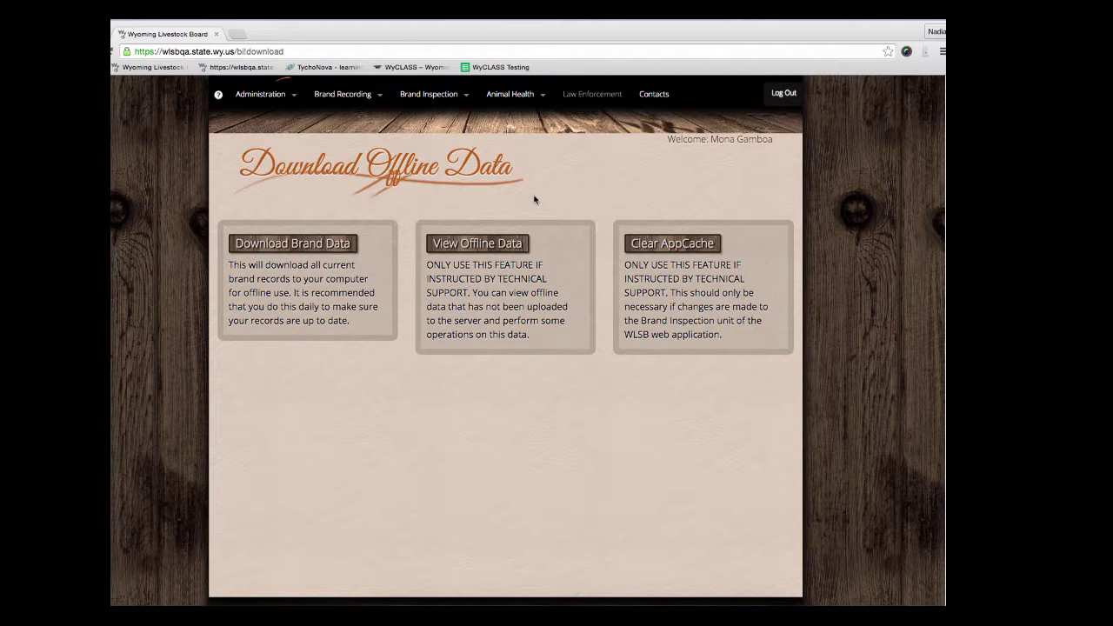
Step: Open the BIC Form certificate list from Brand Inspection > Forms and start new certificate MG-00239
mouse_move(423, 106)
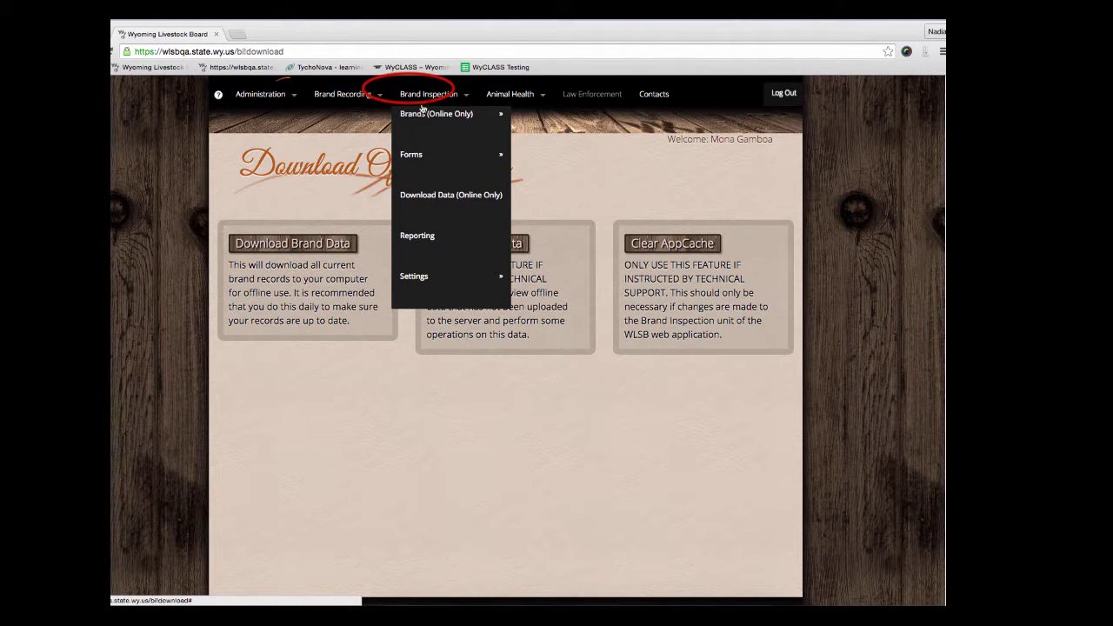
mouse_move(436, 155)
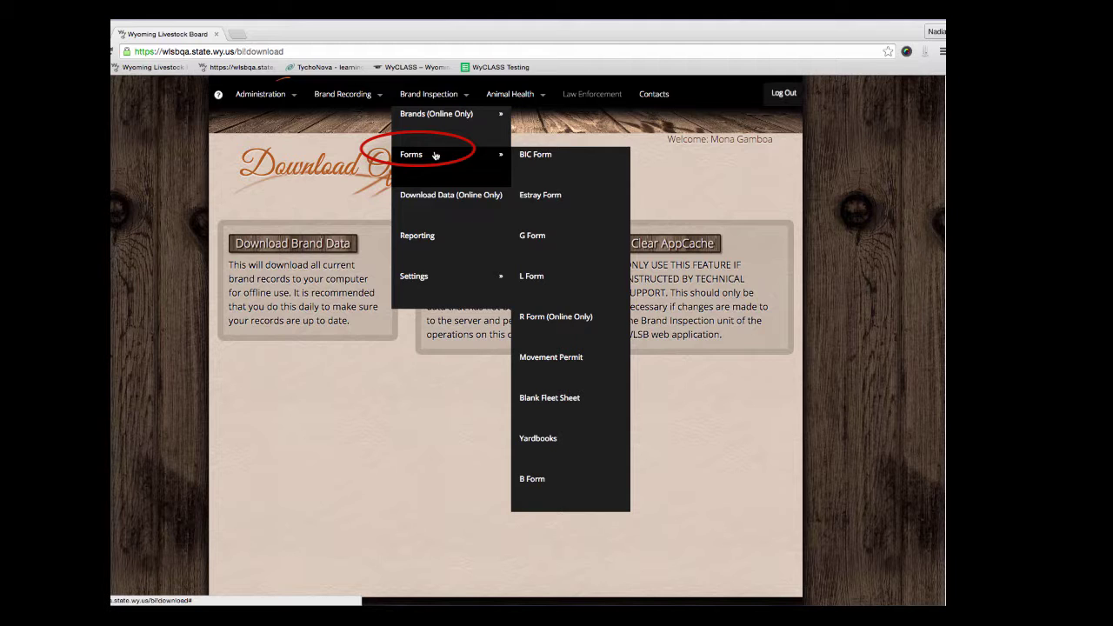
click(539, 165)
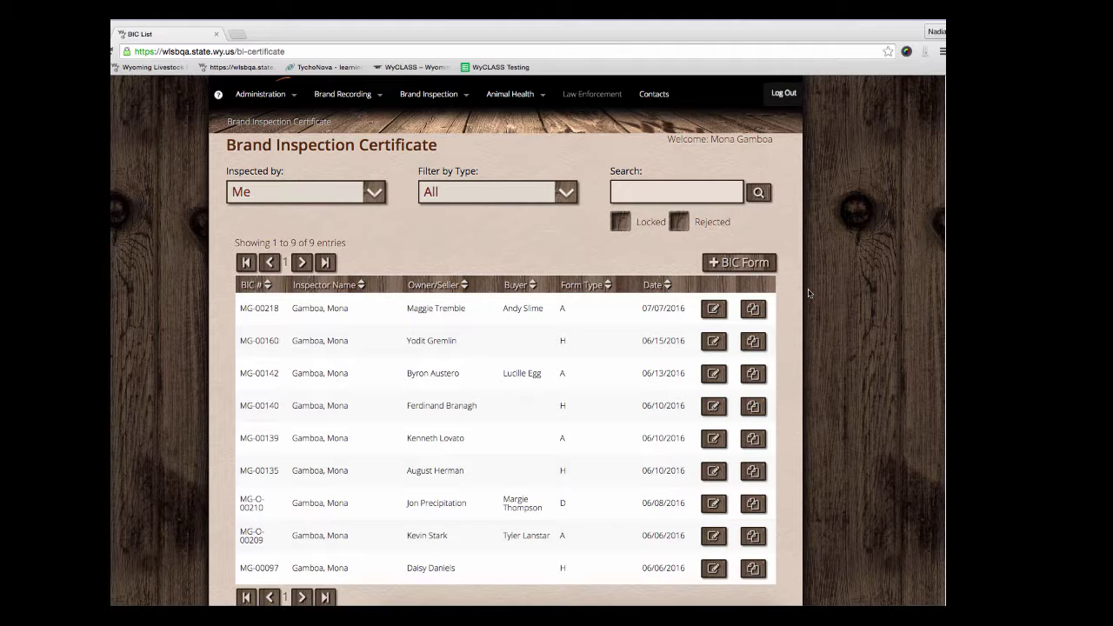
click(741, 262)
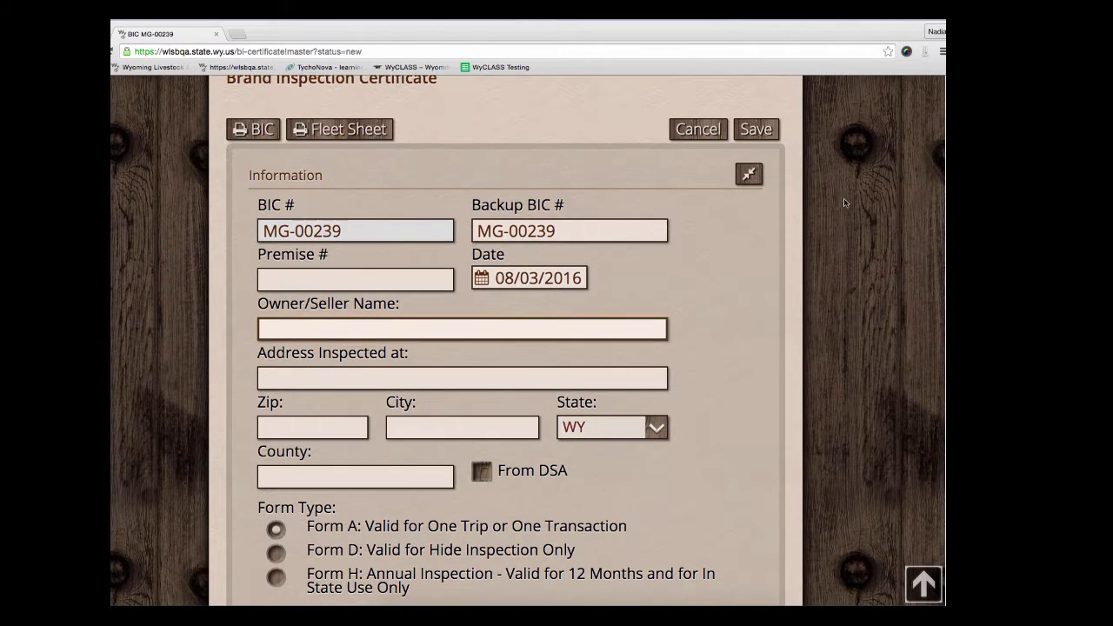
scroll(844, 203, down, 1)
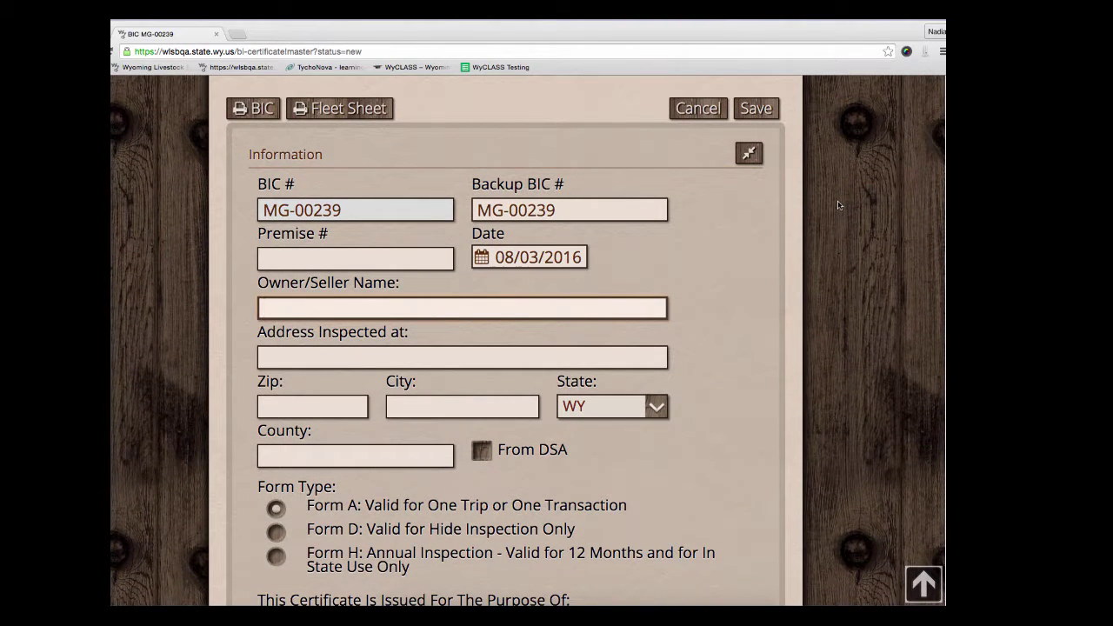
scroll(839, 205, down, 1)
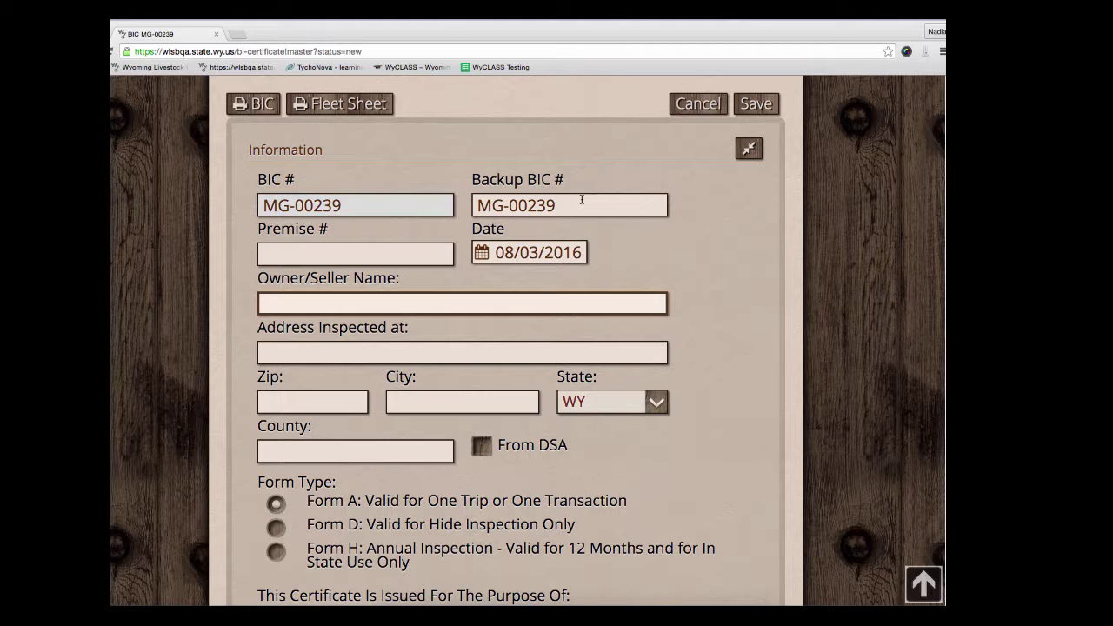
scroll(385, 242, down, 1)
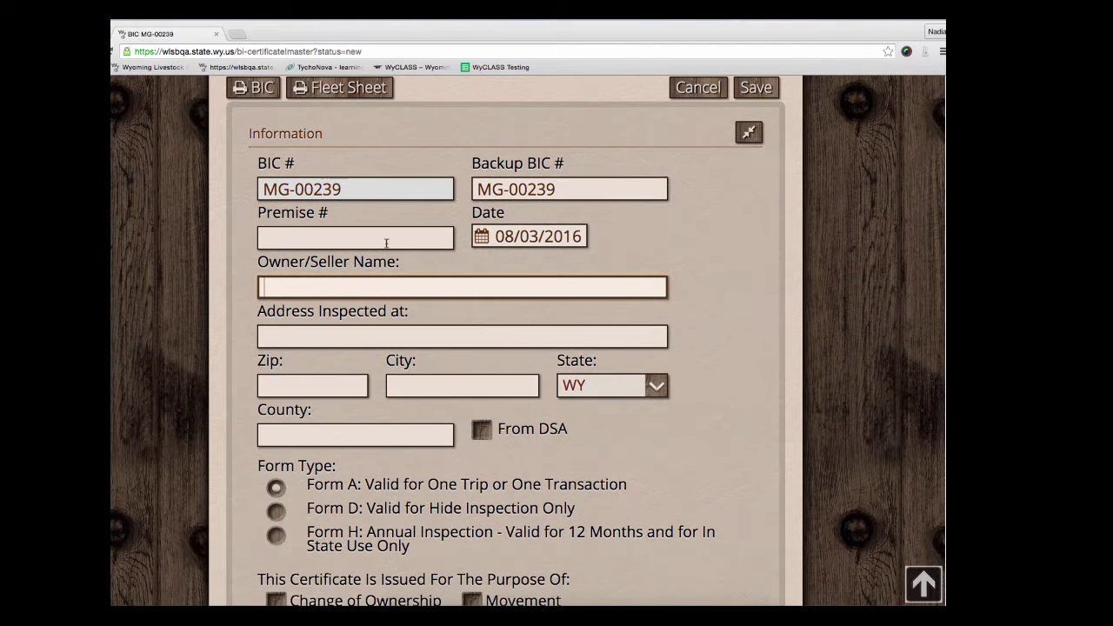
click(385, 243)
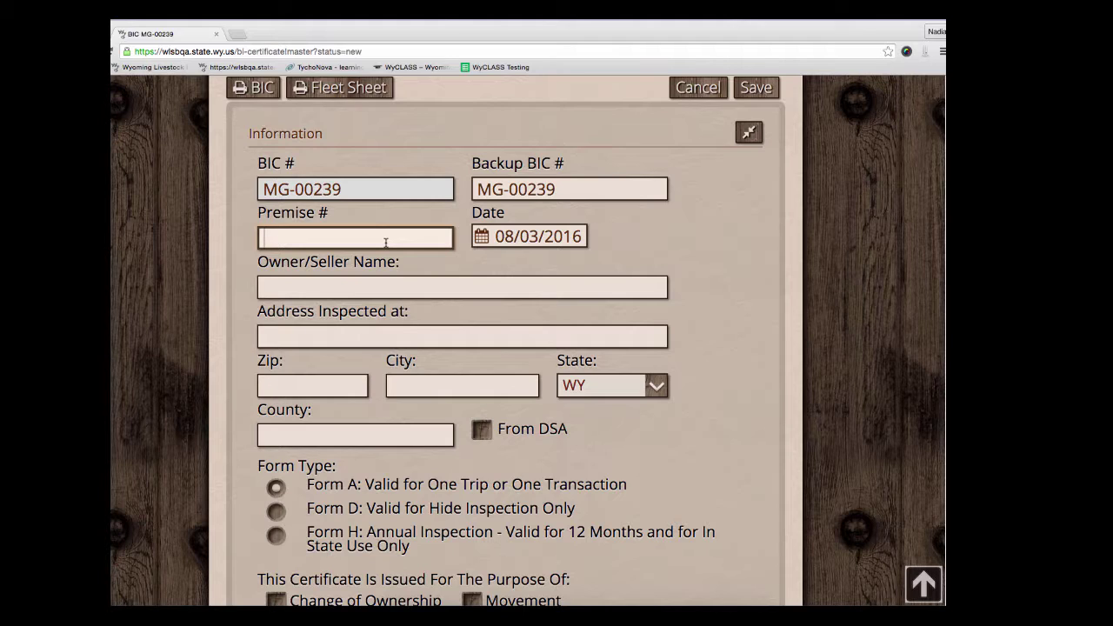
text(1234567890)
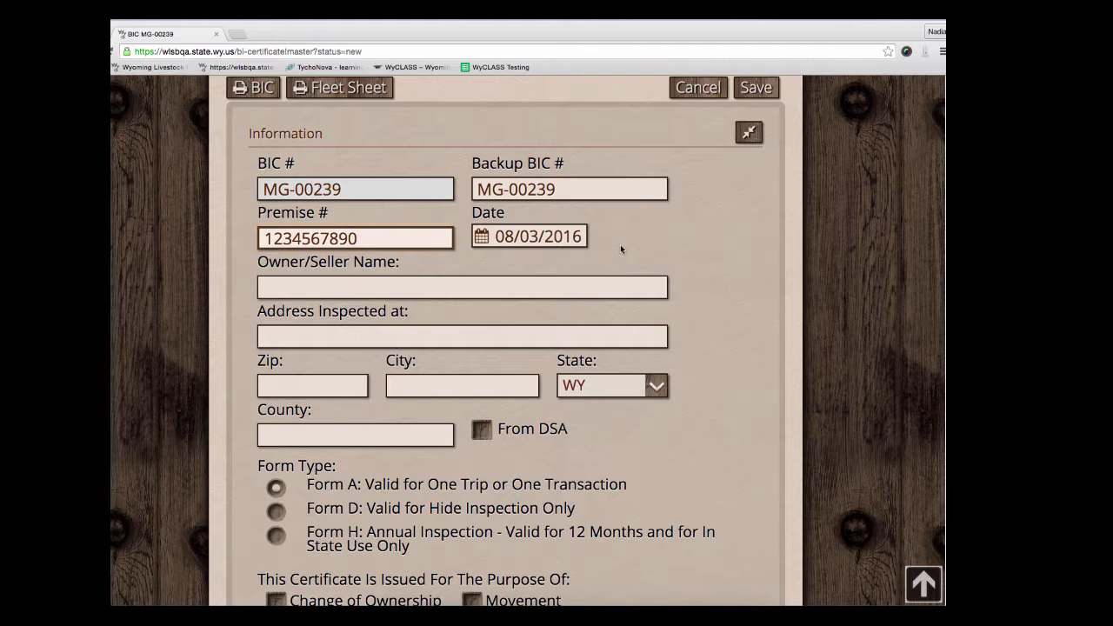
Step: Date the certificate 08/02/2016 using the calendar
click(483, 239)
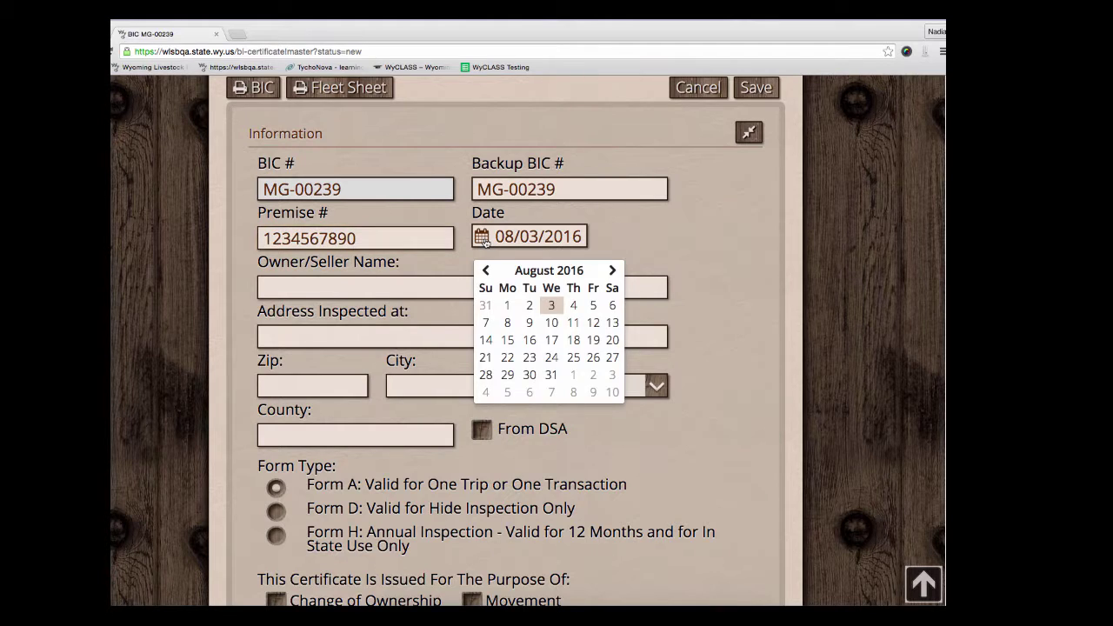
click(530, 305)
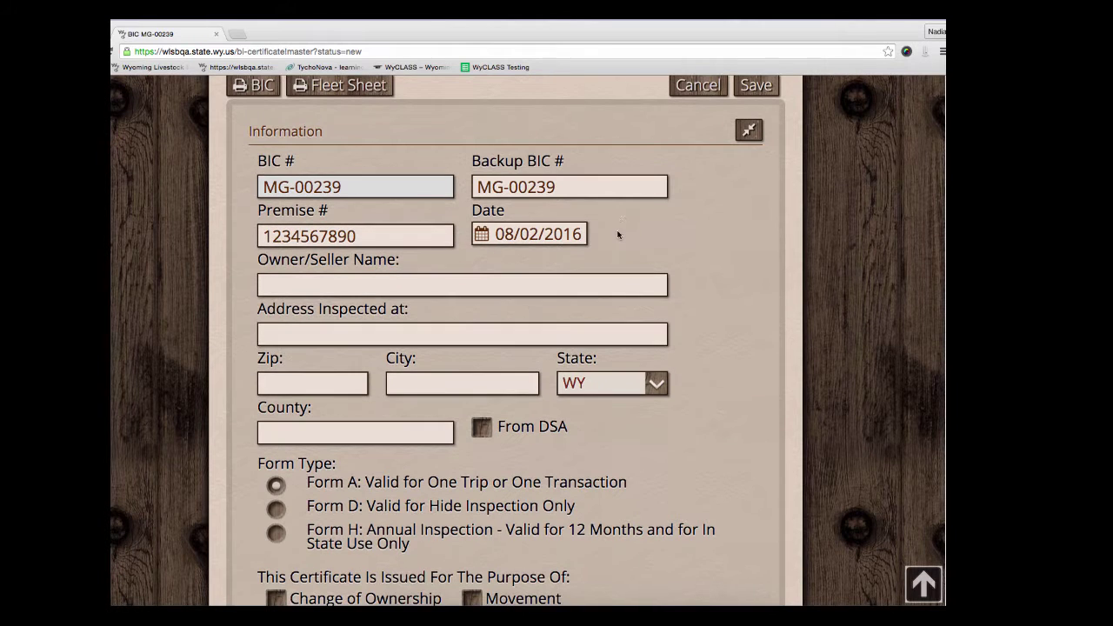
scroll(620, 222, down, 1)
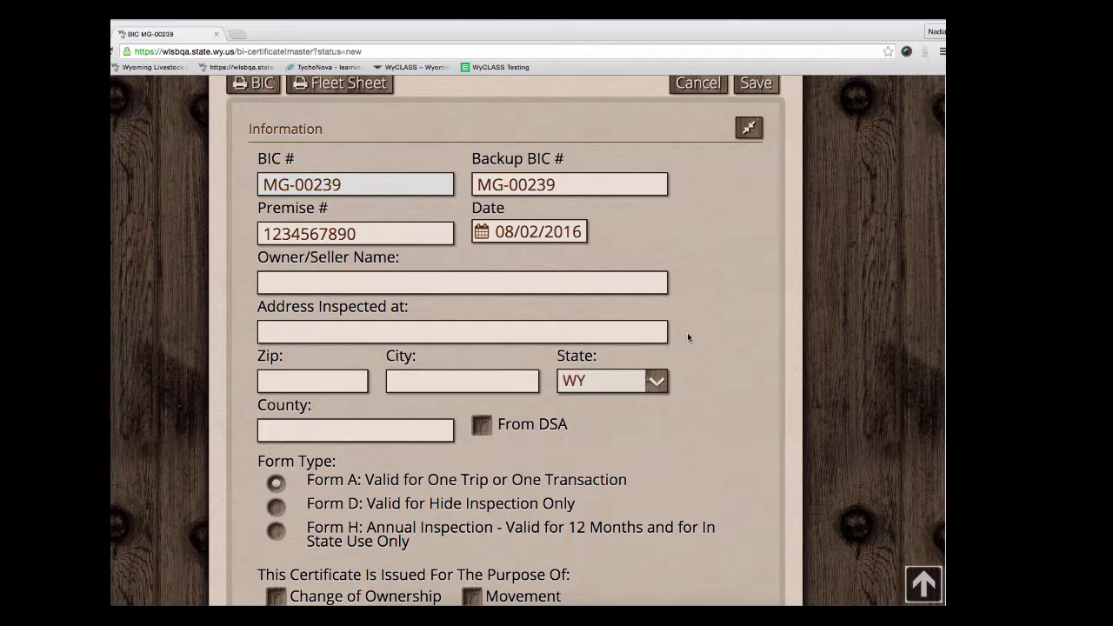
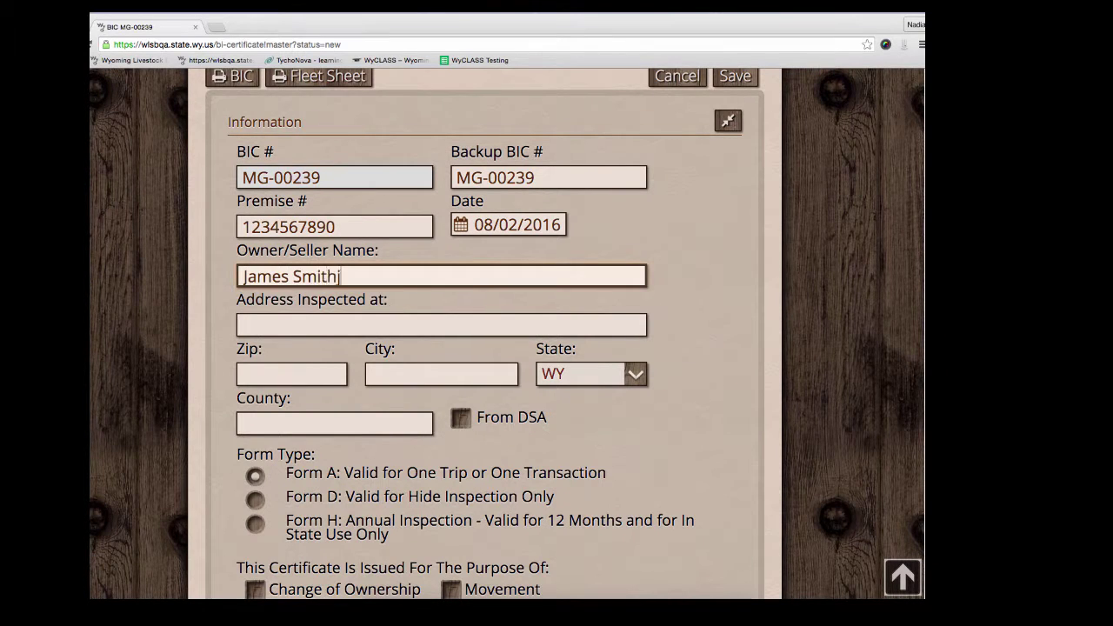
Step: Enter the owner's name, inspected address and zip 80013 so city, state and county auto-fill
key(Tab)
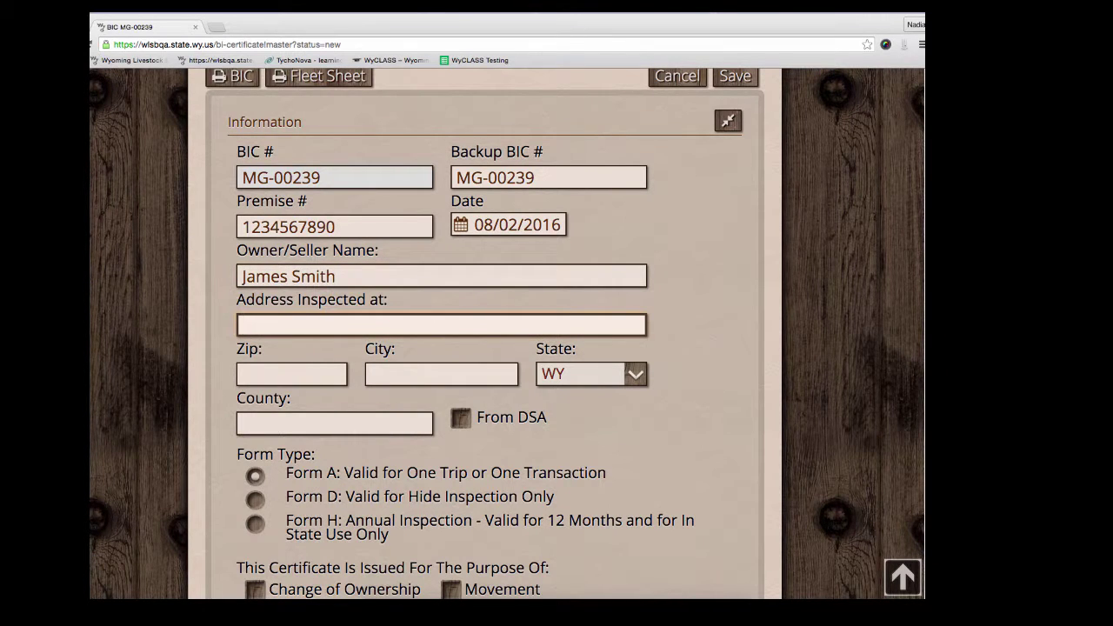
key(Tab)
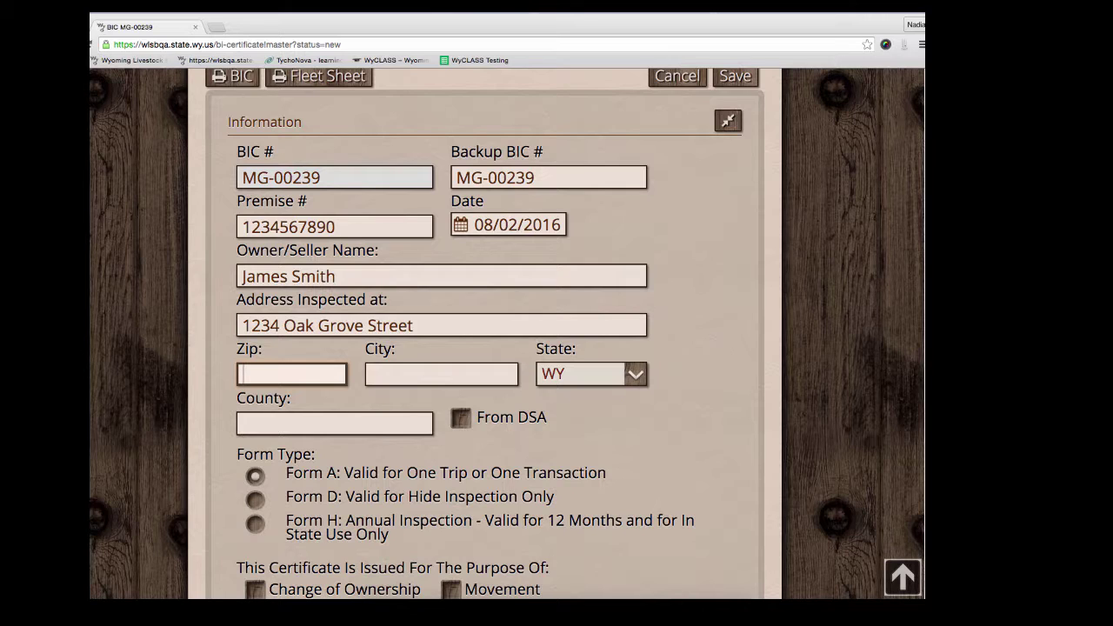
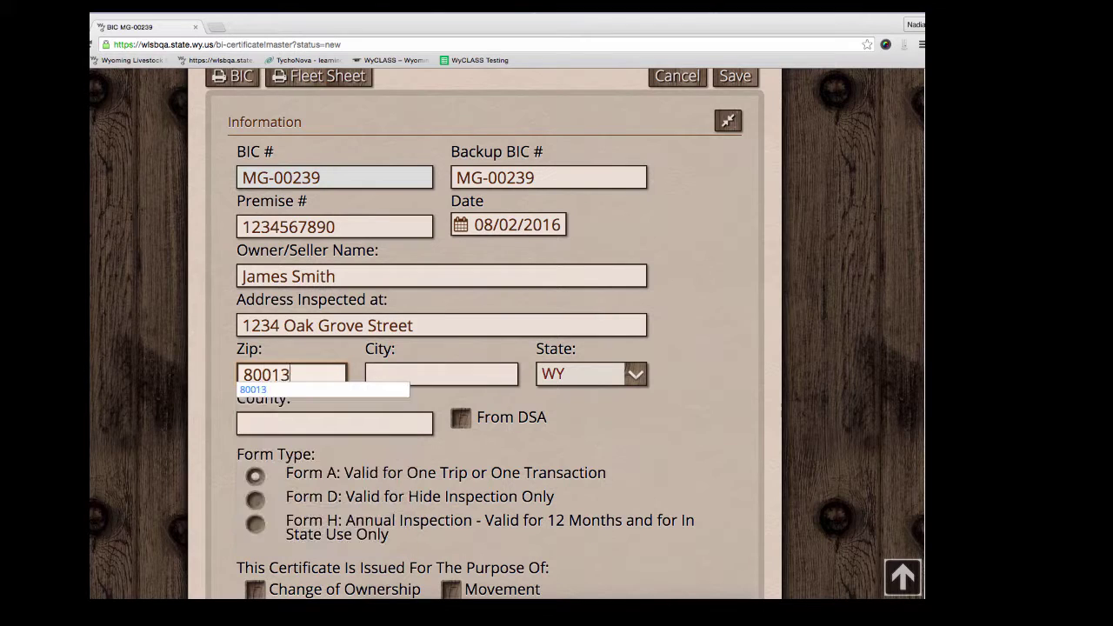
key(Tab)
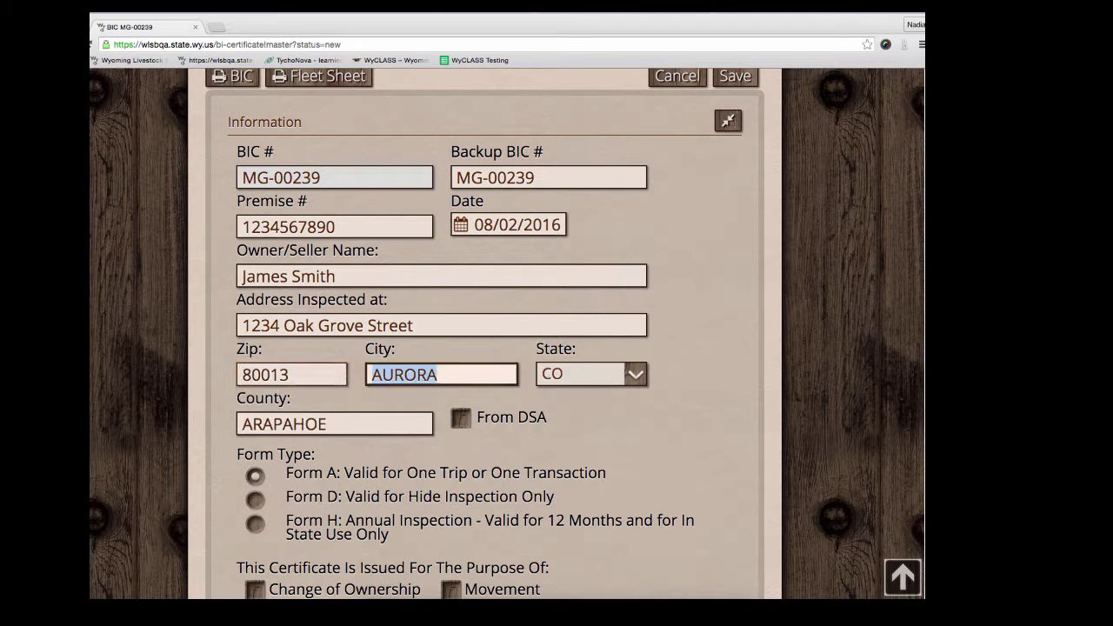
key(Tab)
key(Tab)
Step: Change the zip to 82190, auto-filling Yellowstone NA, WY, Park county and checking From DSA
click(617, 443)
scroll(617, 443, down, 1)
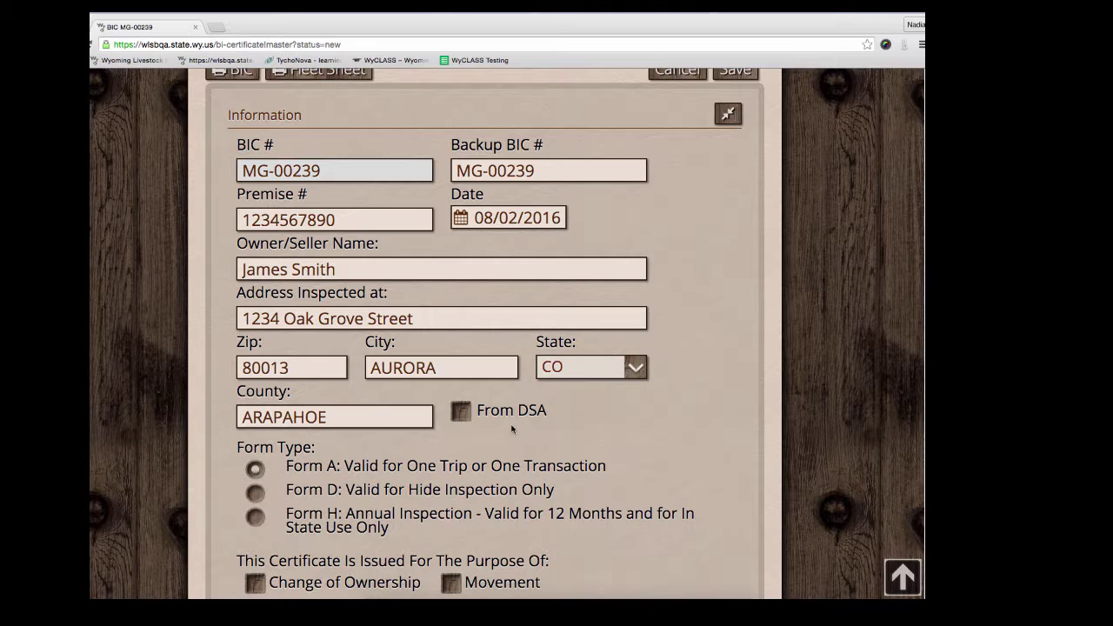
double_click(341, 374)
text(8)
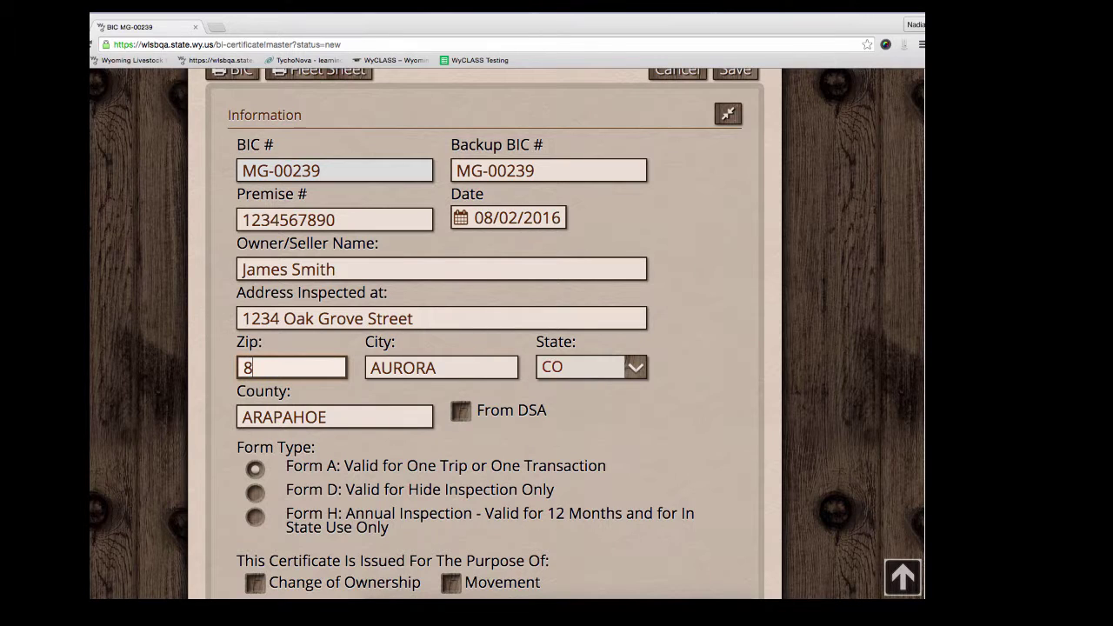
text(2190)
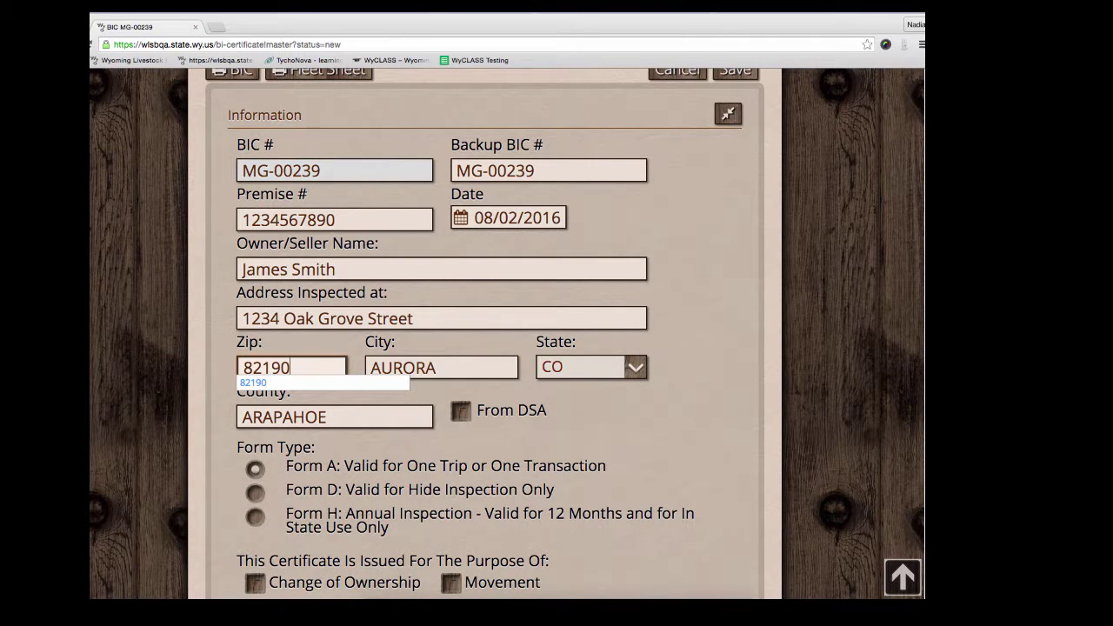
key(Tab)
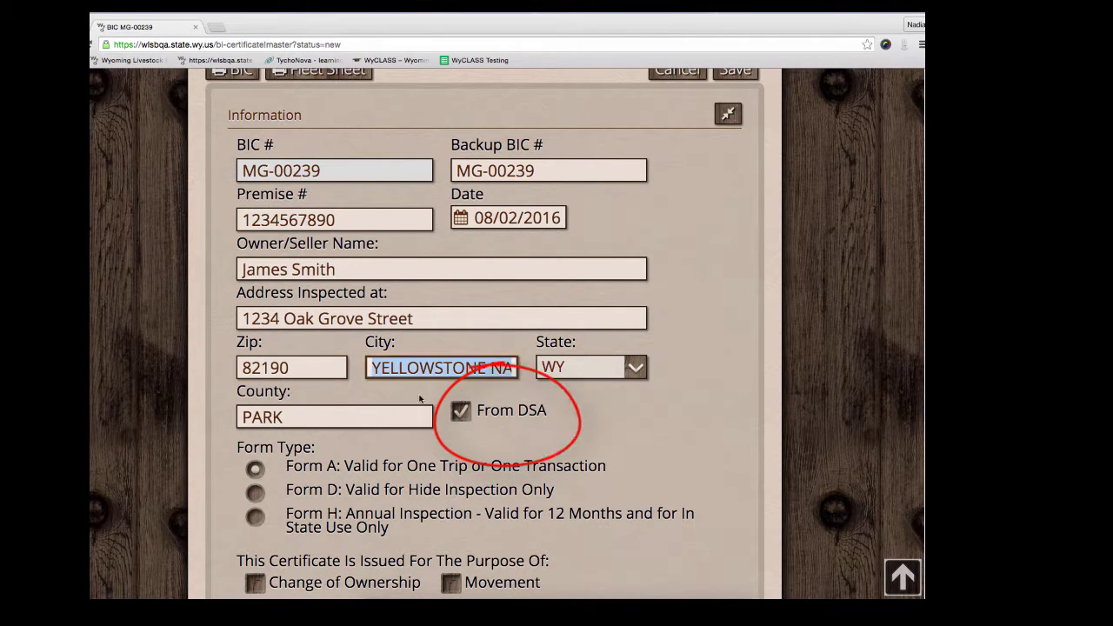
click(496, 426)
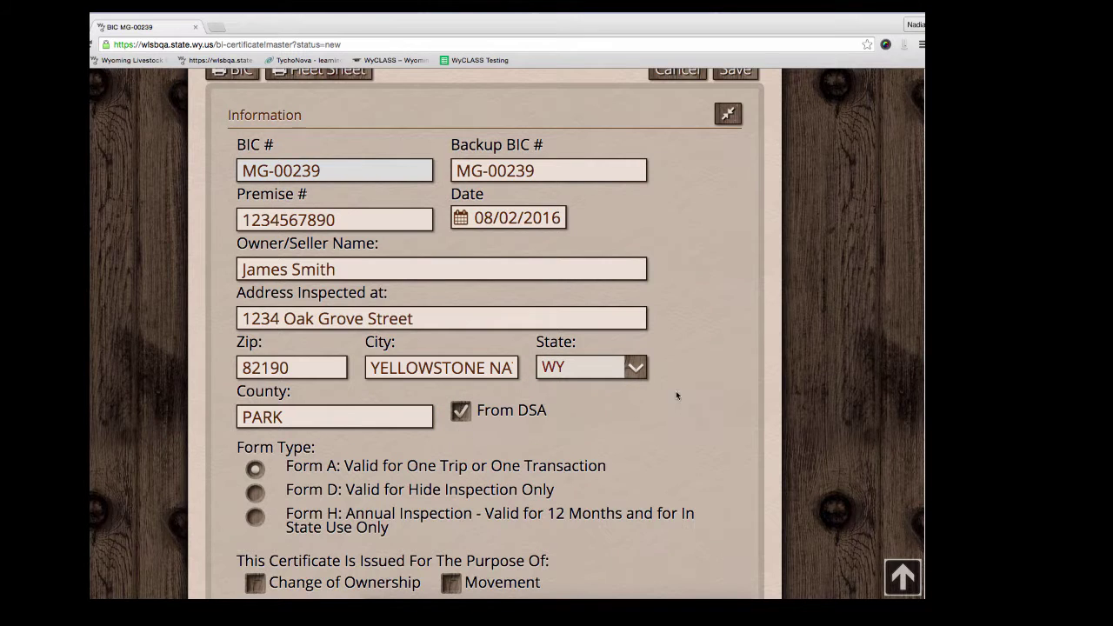
scroll(768, 390, down, 3)
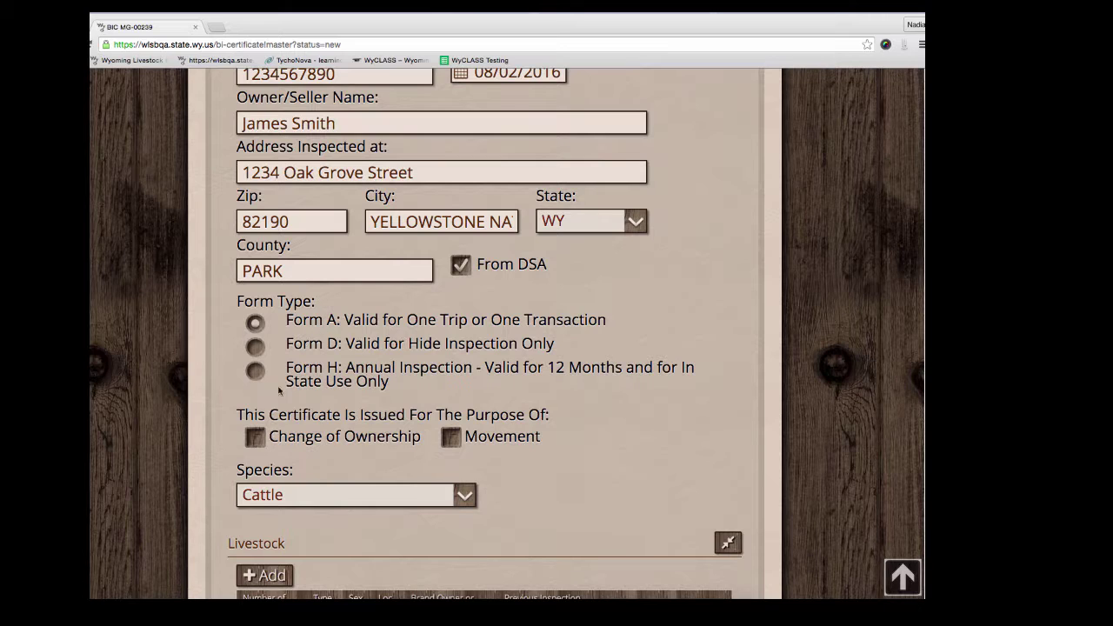
click(255, 437)
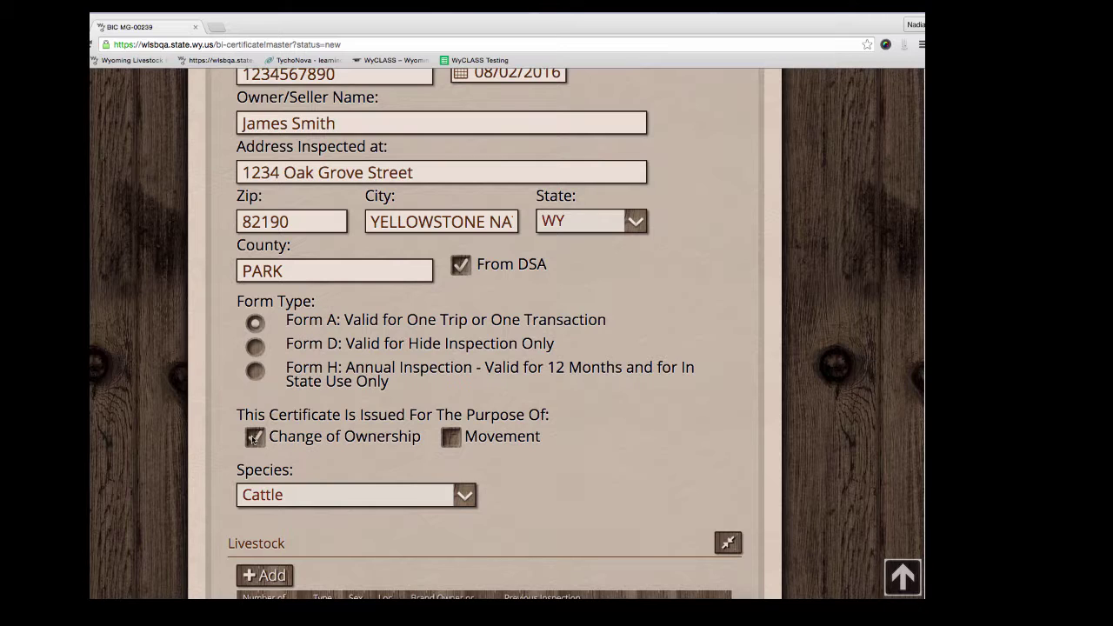
click(450, 438)
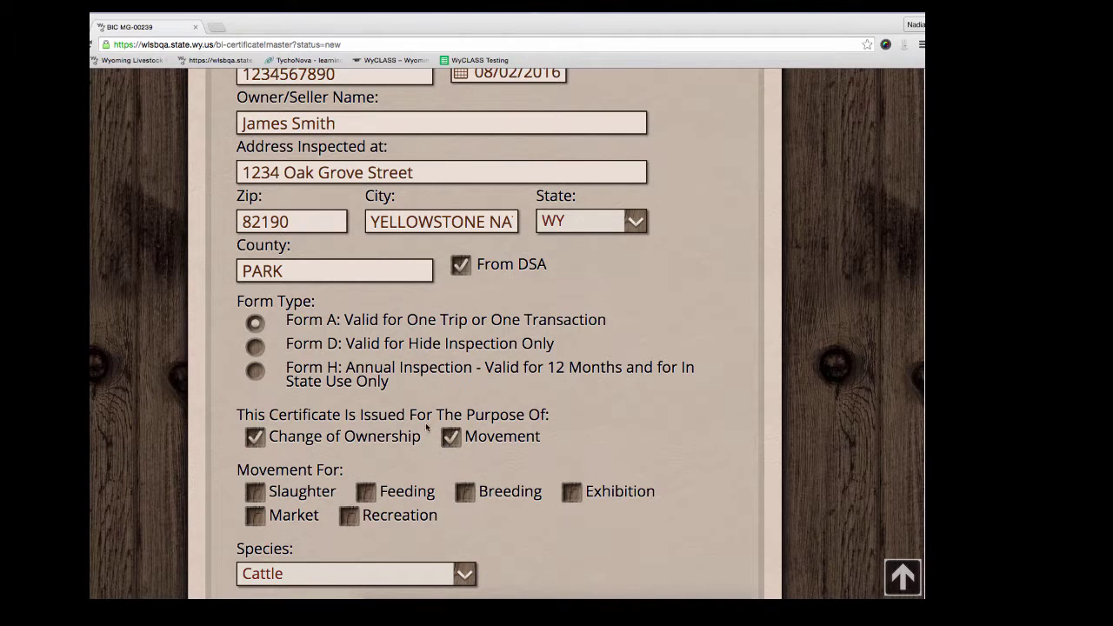
scroll(428, 417, down, 2)
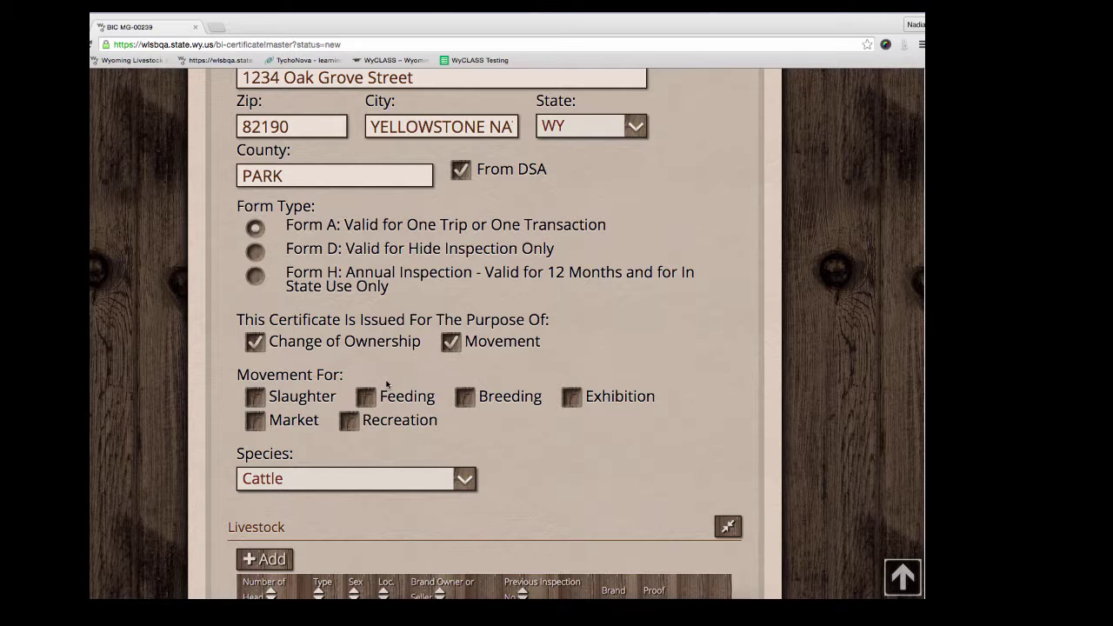
click(255, 252)
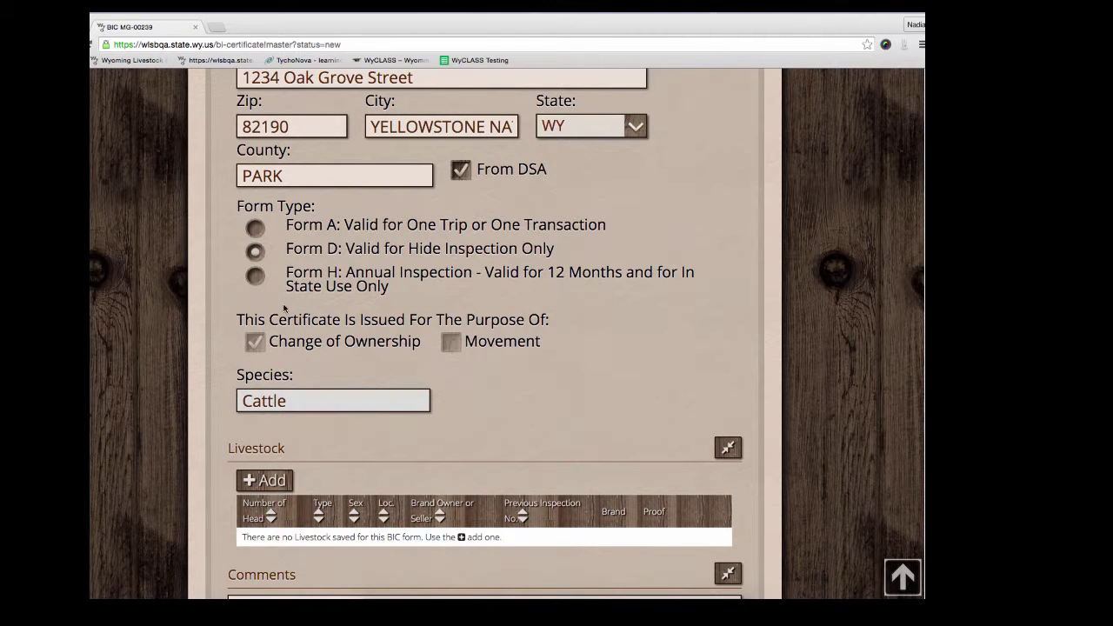
click(256, 276)
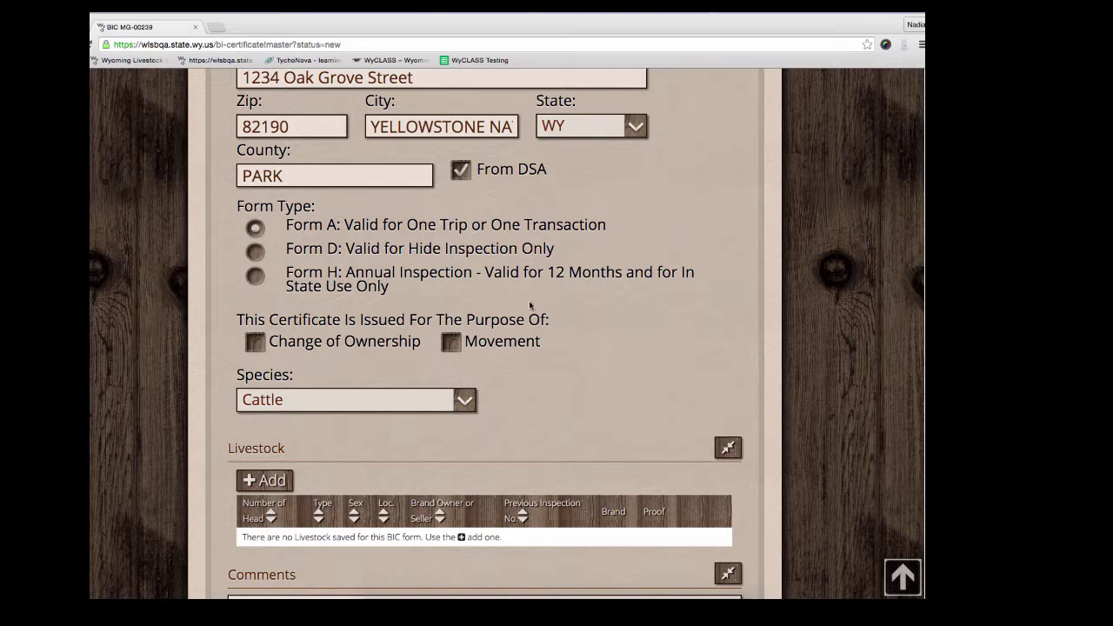
Step: Check Change of Ownership and Movement, with Market, Feeding, Recreation and Breeding as purposes
click(255, 342)
click(451, 346)
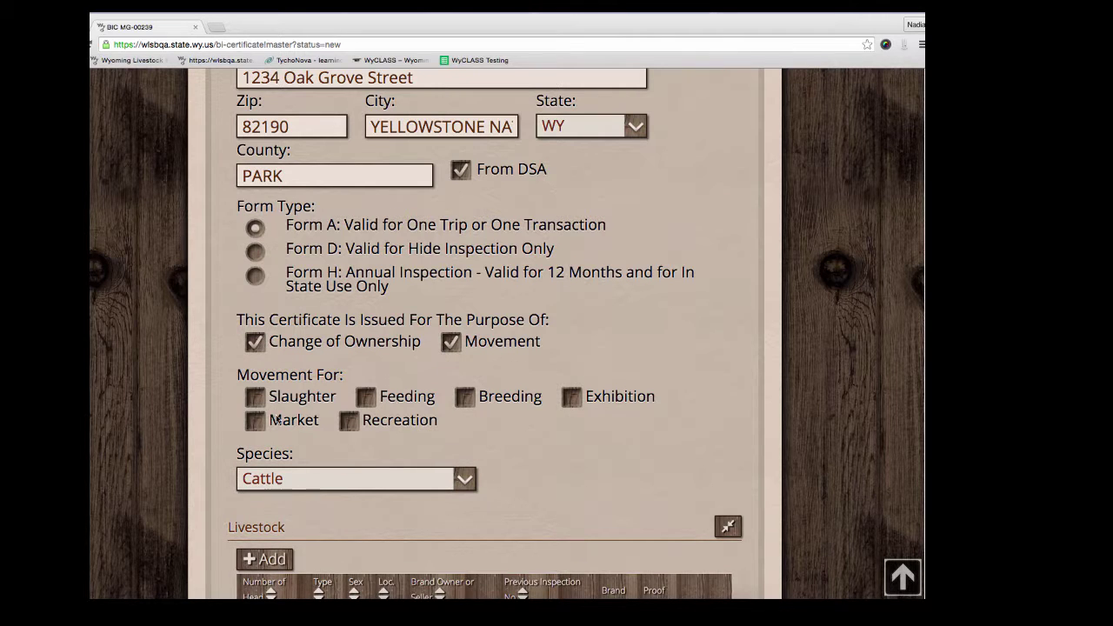
click(249, 422)
click(367, 398)
click(351, 422)
click(465, 397)
scroll(758, 323, down, 3)
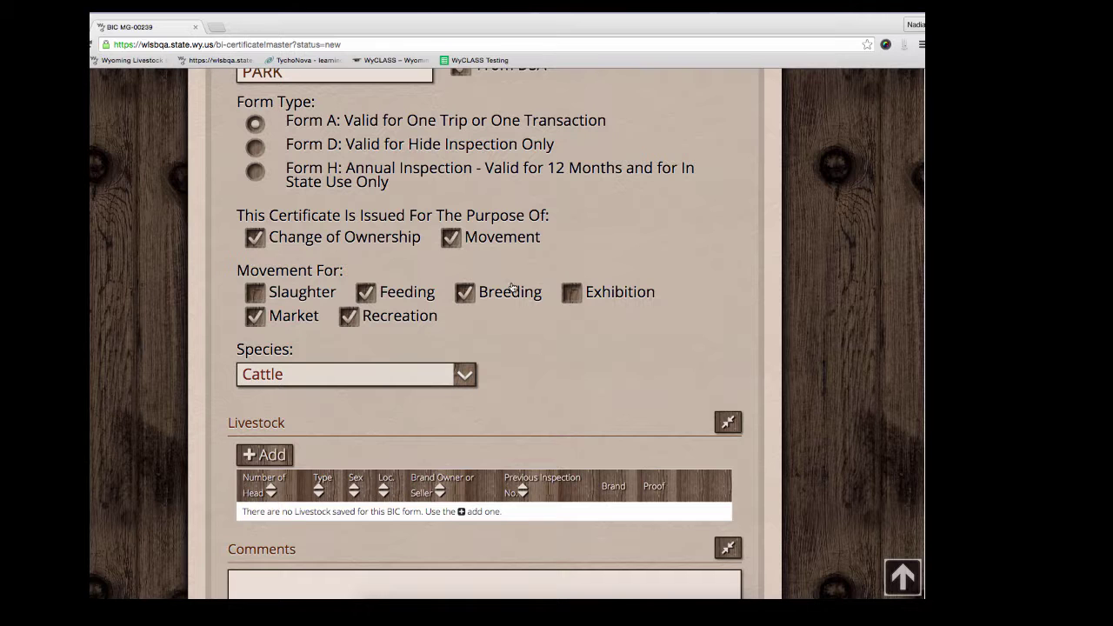
scroll(619, 259, down, 1)
scroll(617, 271, down, 1)
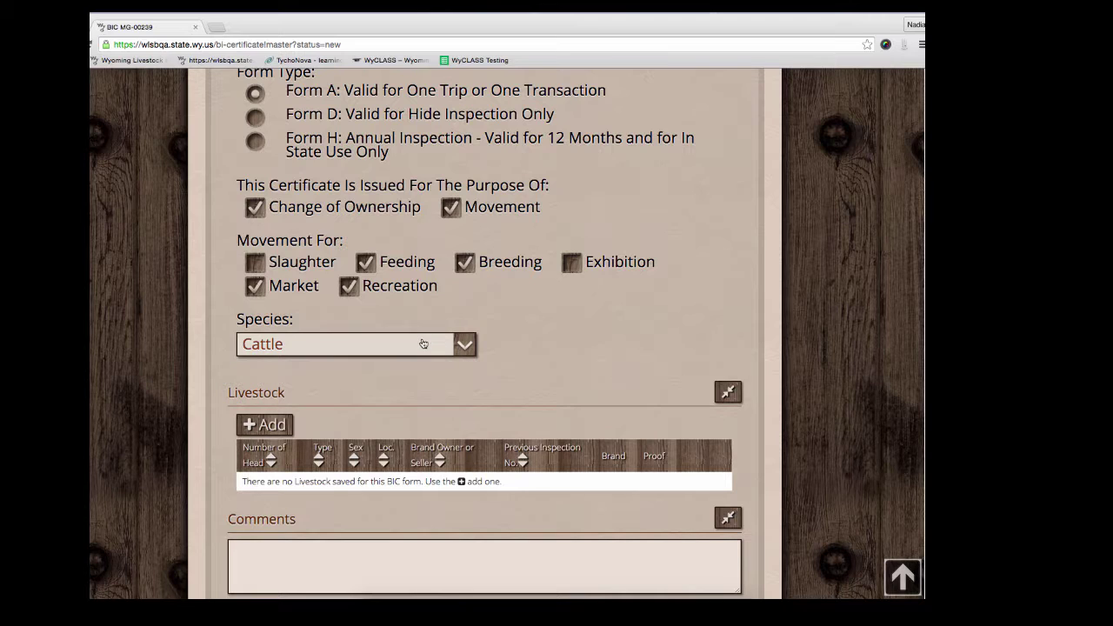
Step: Keep Cattle as the species in the Species dropdown
click(422, 343)
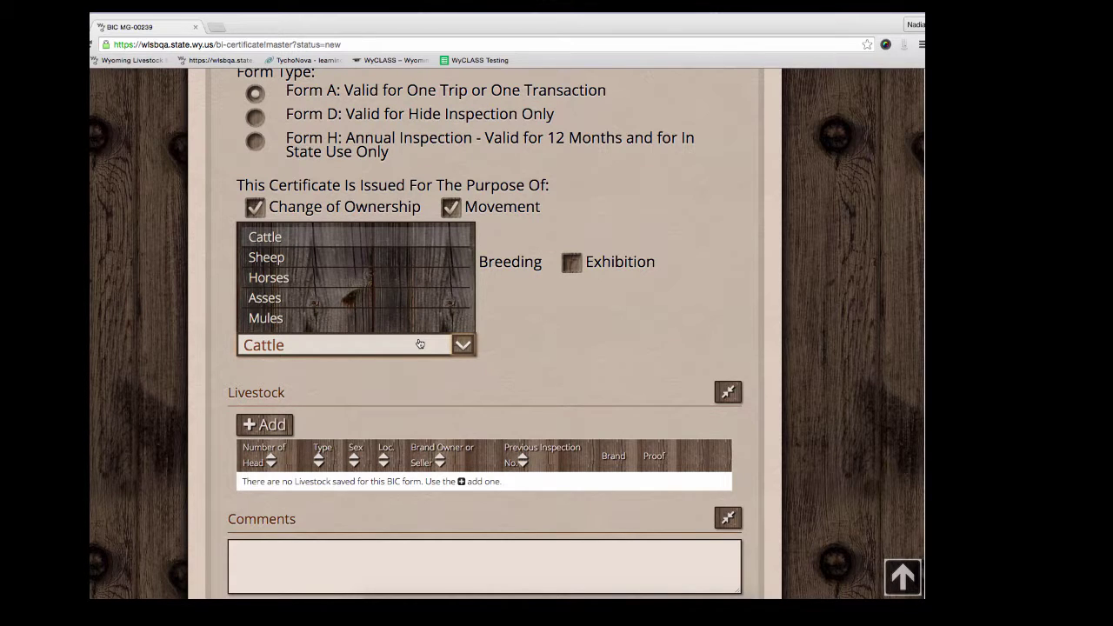
click(338, 241)
scroll(743, 323, down, 6)
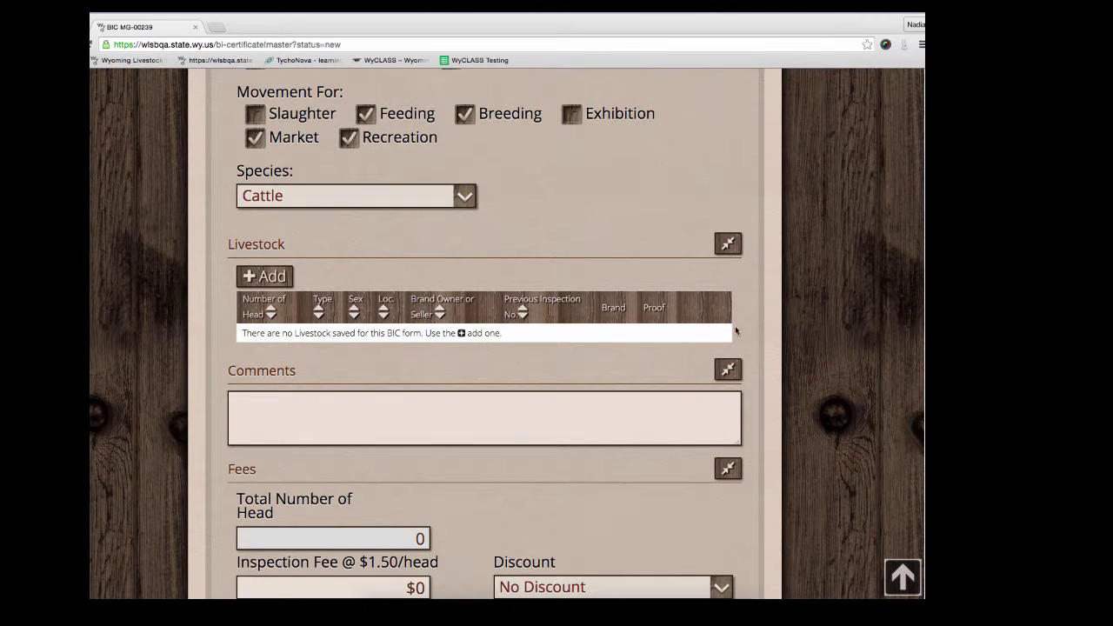
scroll(763, 316, down, 1)
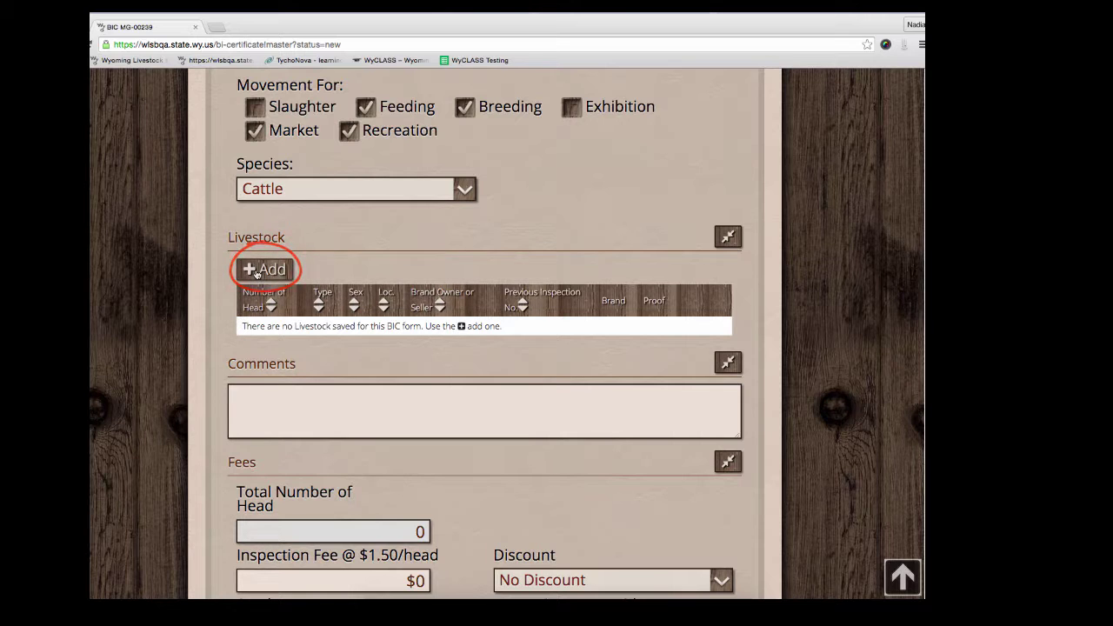
Step: Add a livestock entry titled Returned: 70 head, Heifer, described as black angus
click(258, 272)
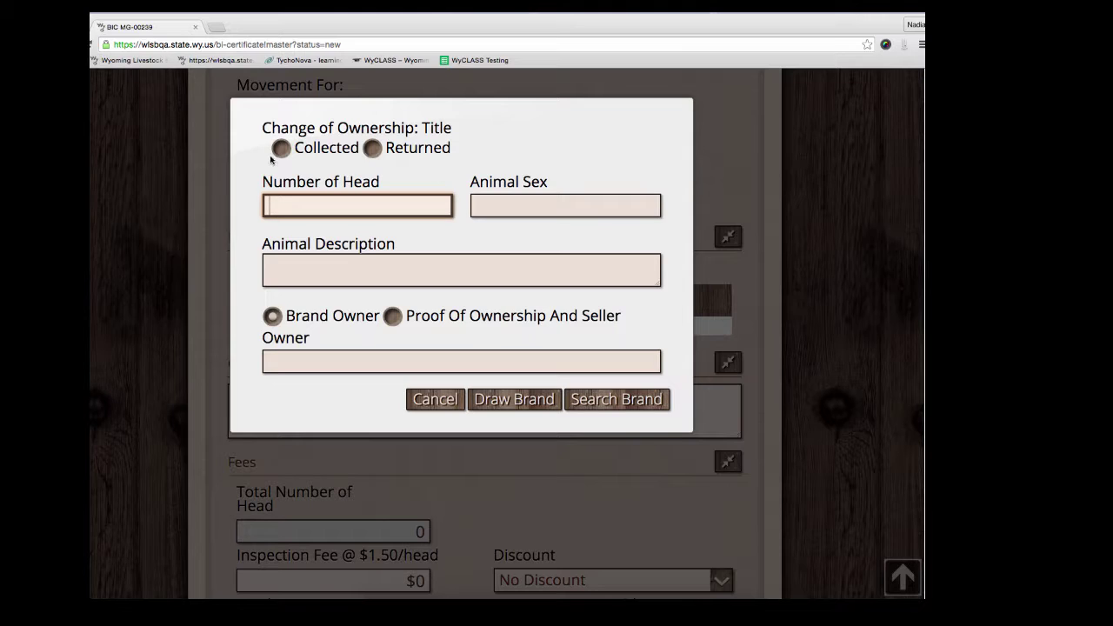
click(371, 149)
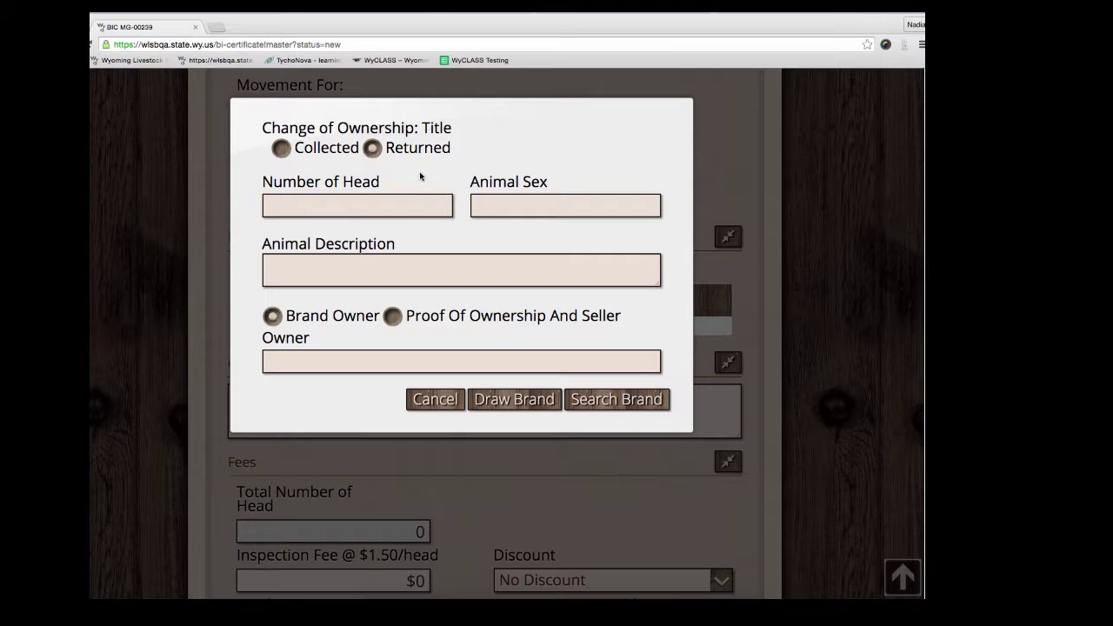
click(404, 200)
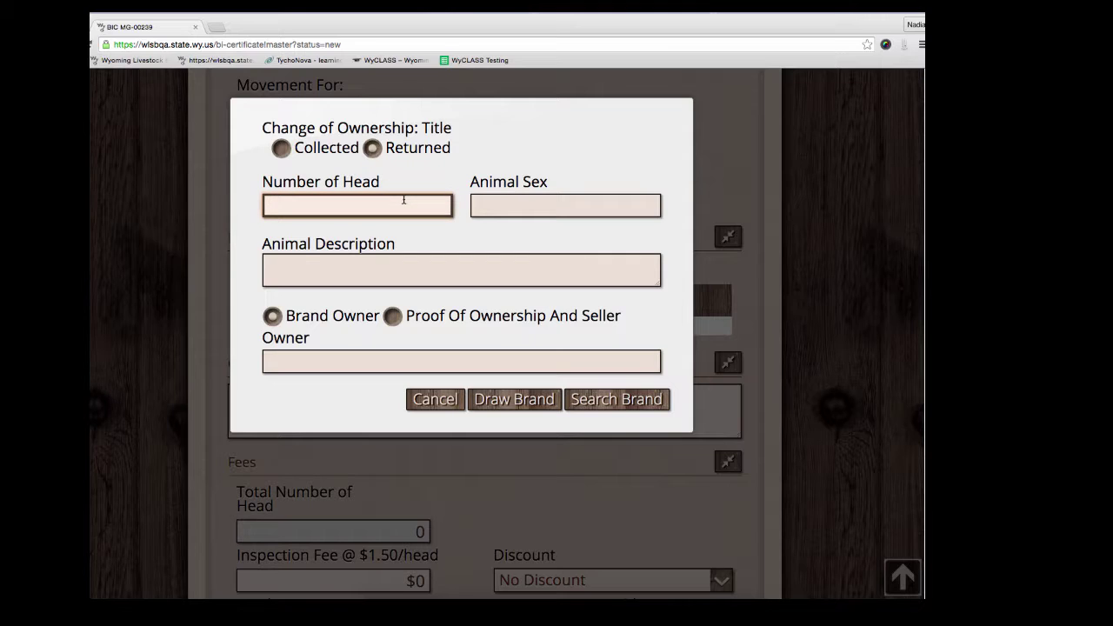
text(70)
key(Tab)
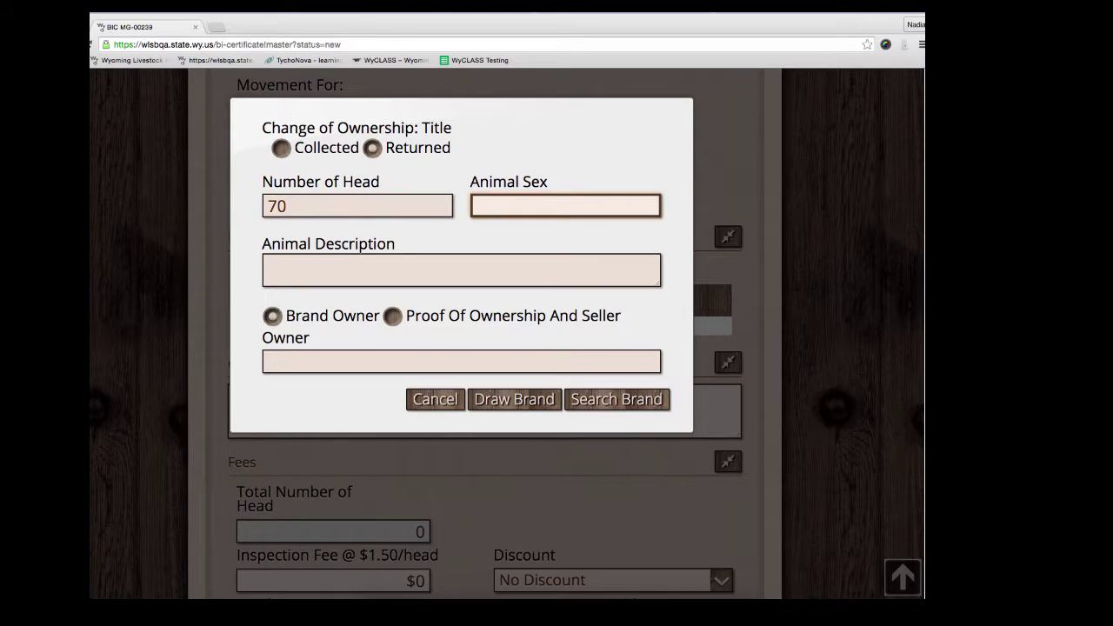
text(he)
key(Down)
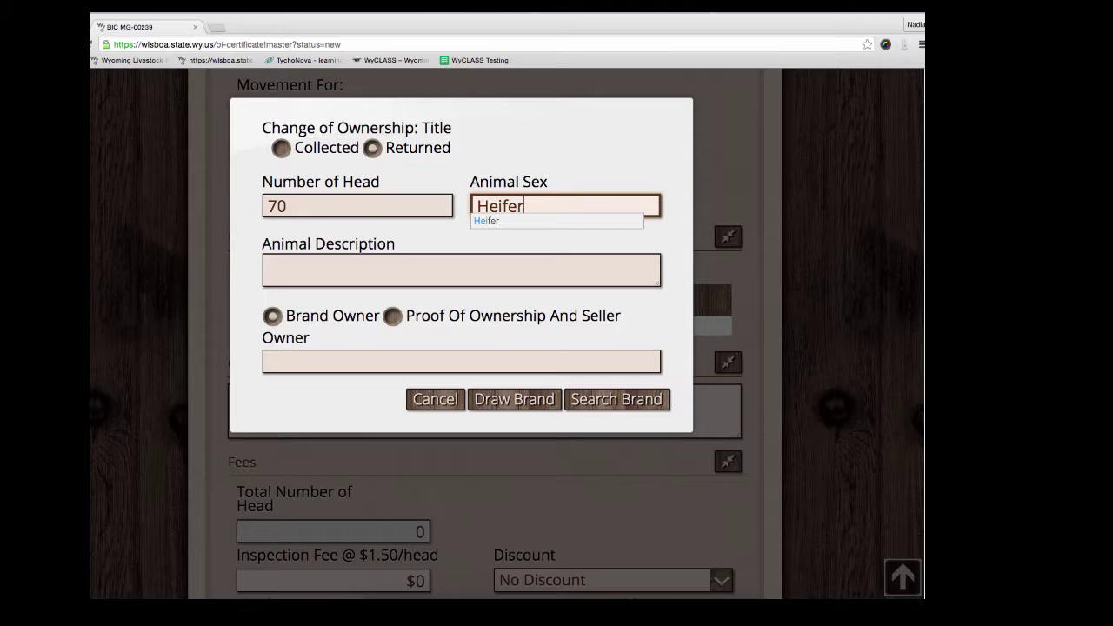
key(Return)
key(Tab)
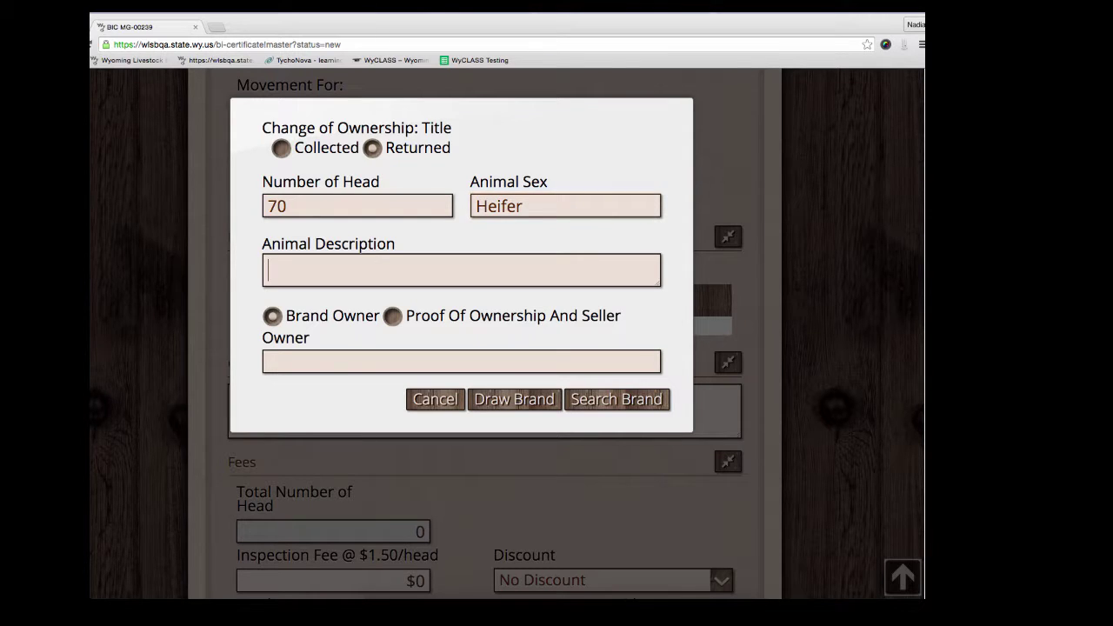
text(black angus)
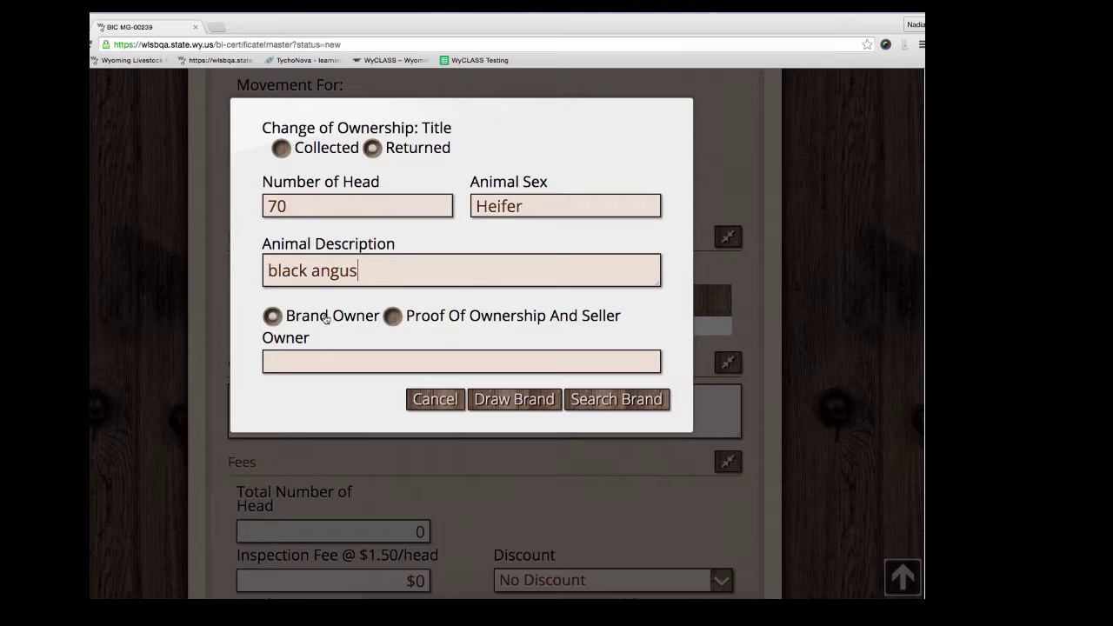
Step: Enter the brand owner's name, then switch the basis to Proof Of Ownership And Seller
click(273, 321)
click(270, 359)
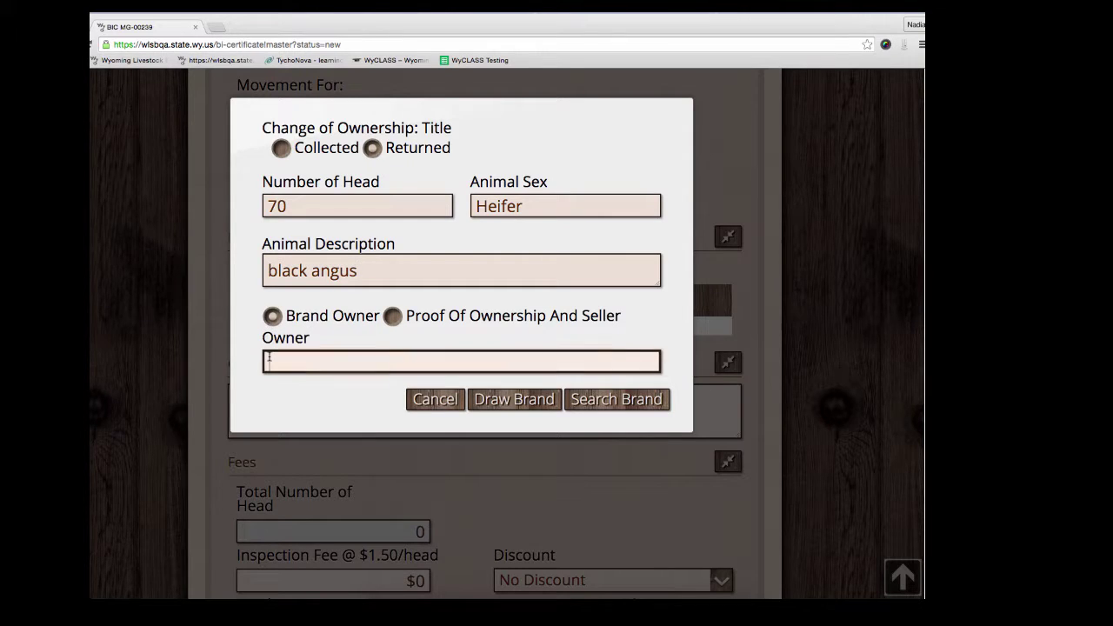
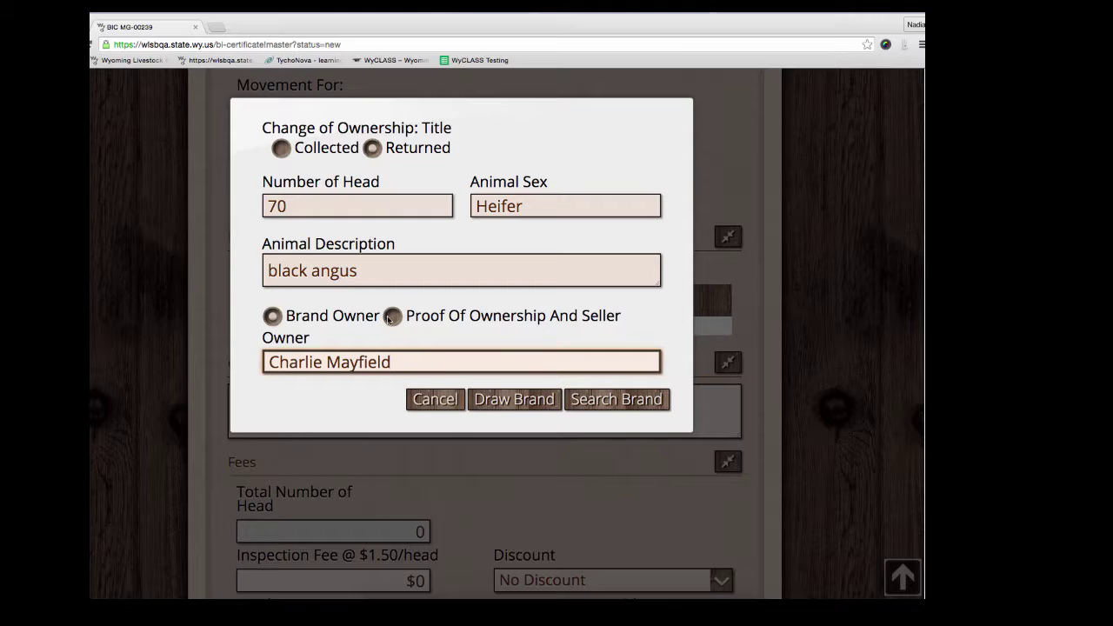
click(391, 317)
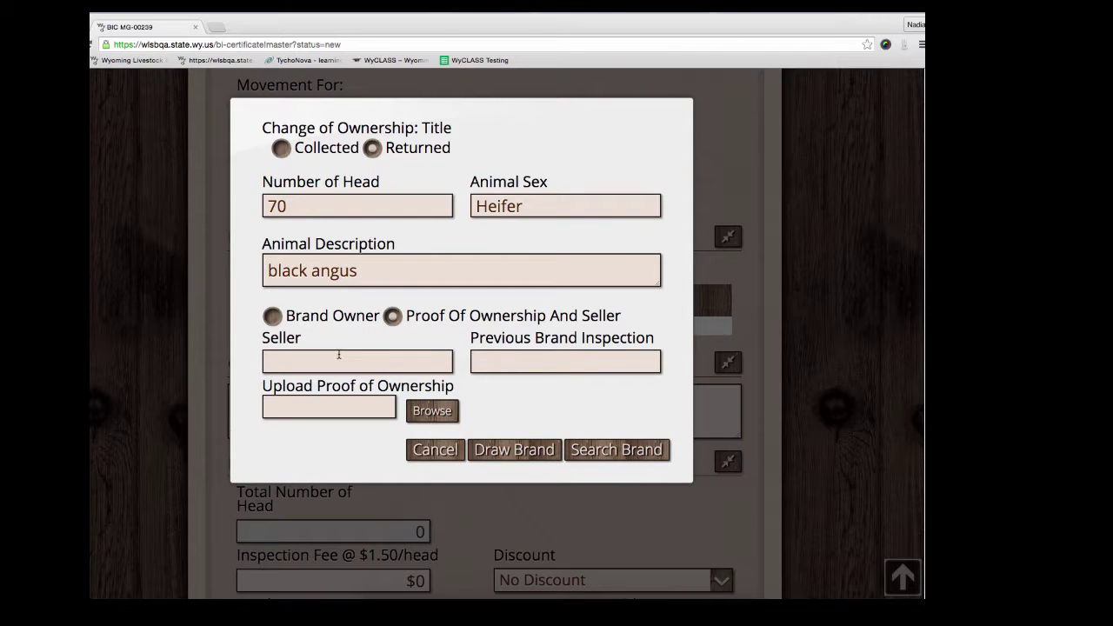
Step: Enter the seller's name and previous brand inspections UT-1234, SD-1235
click(339, 354)
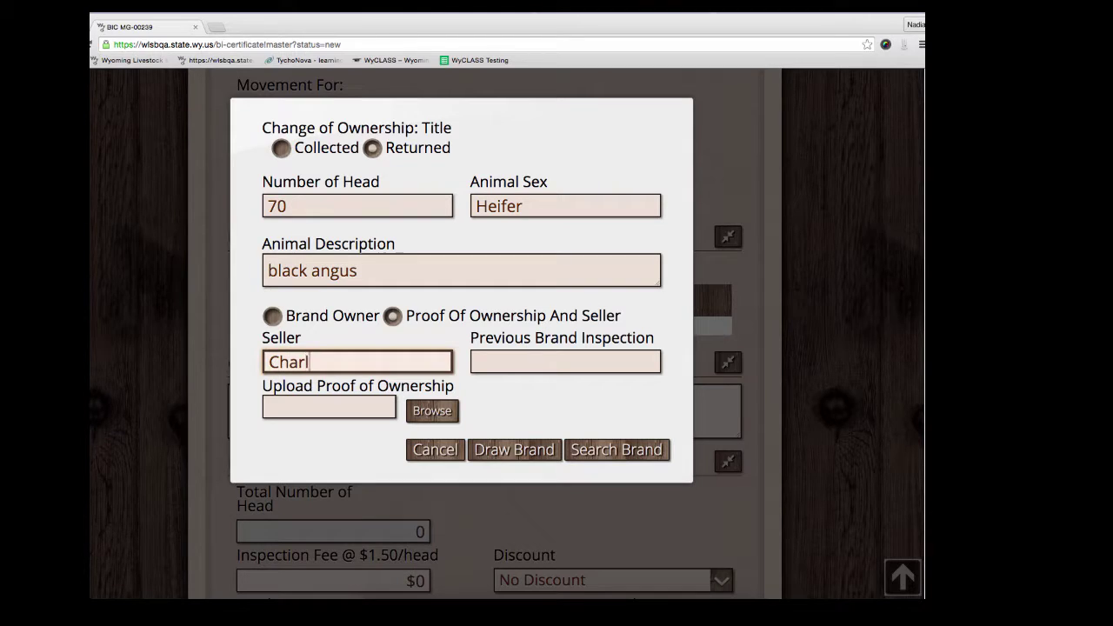
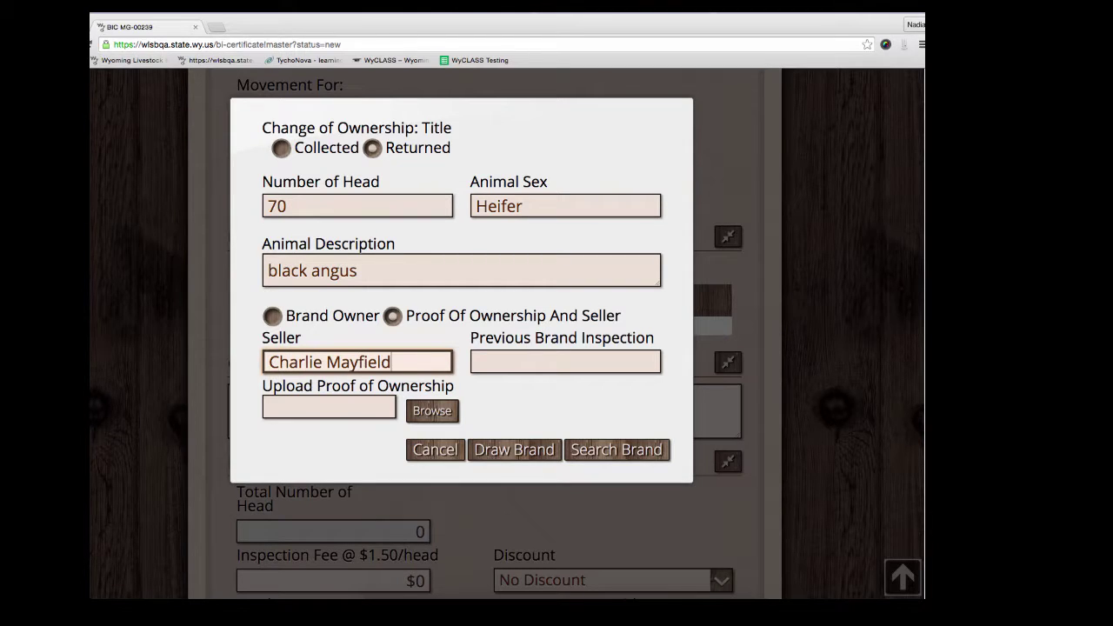
key(Tab)
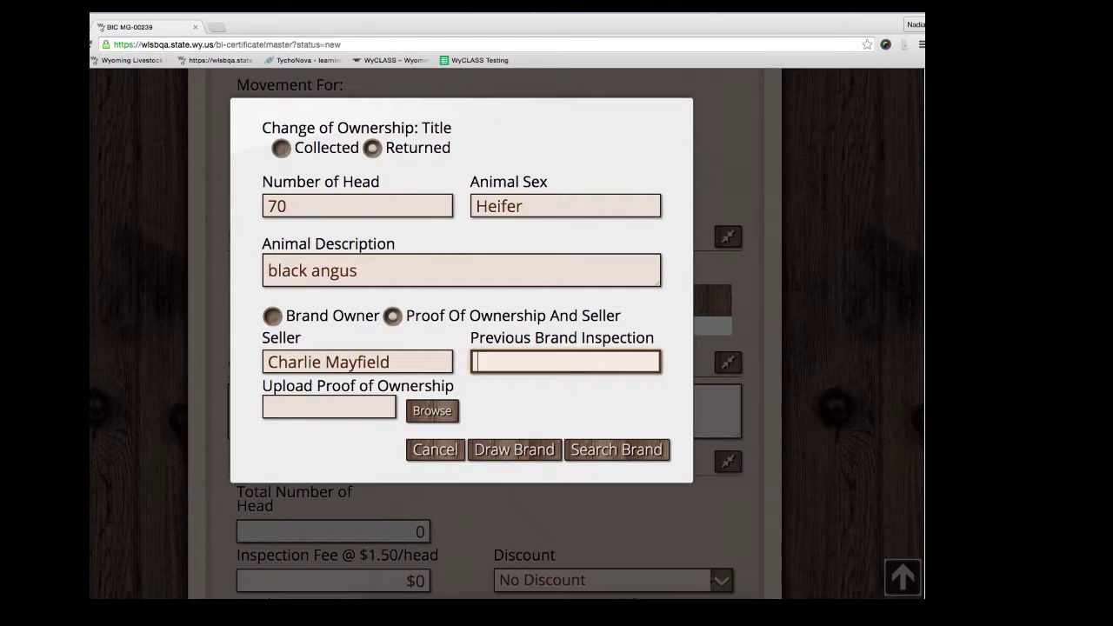
text(UT-1234, SD)
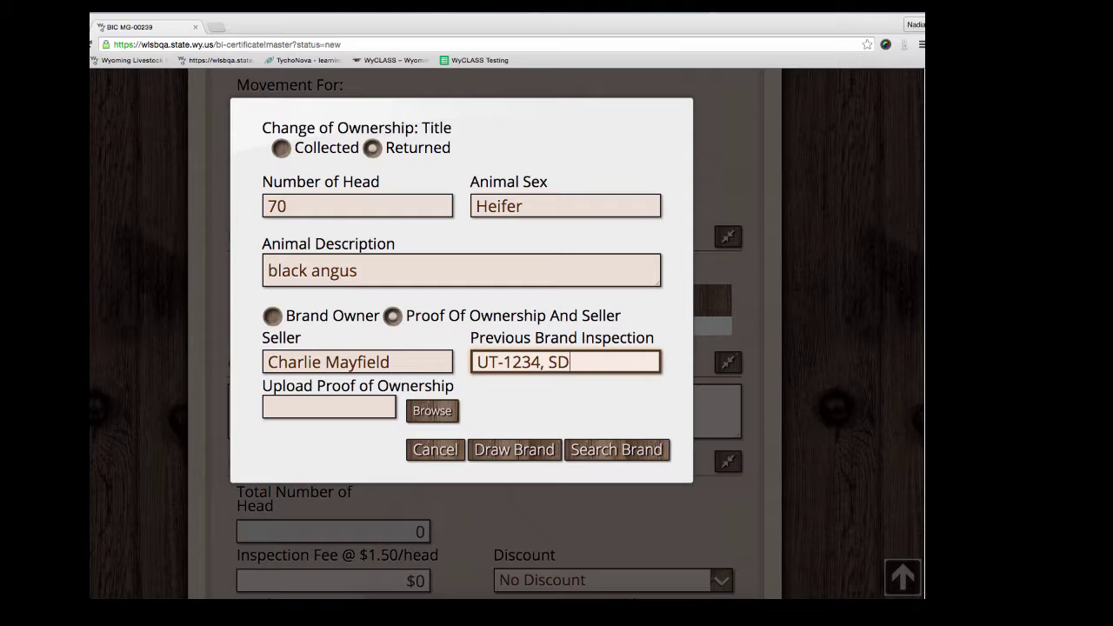
text(-1235)
Step: Upload zPROOF.jpg from the WLSB FORMS folder as the proof of ownership
click(431, 410)
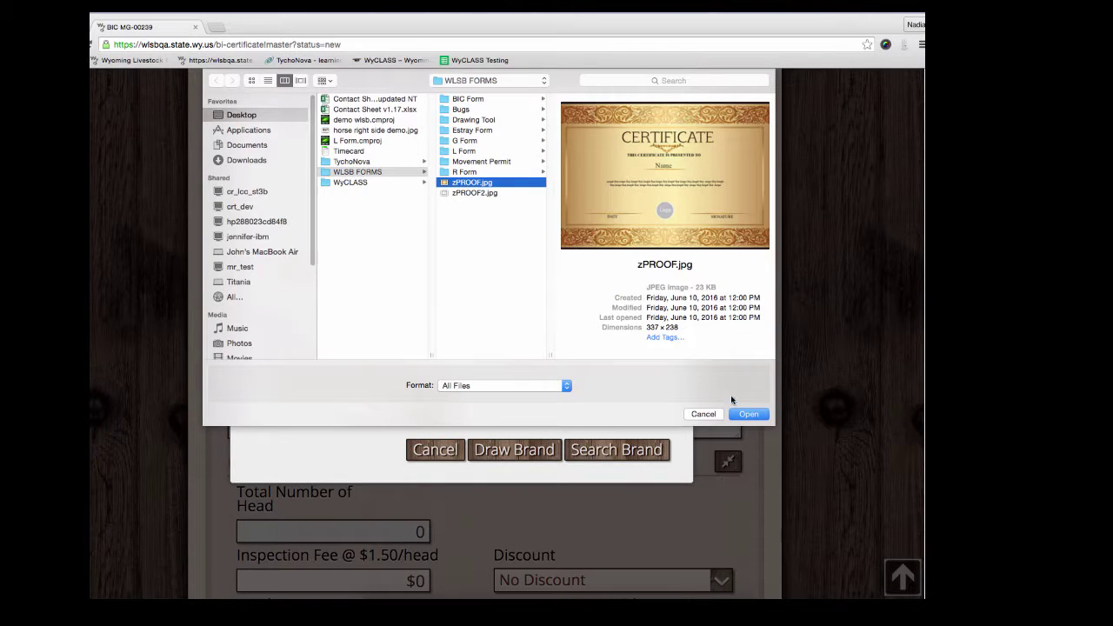
click(750, 414)
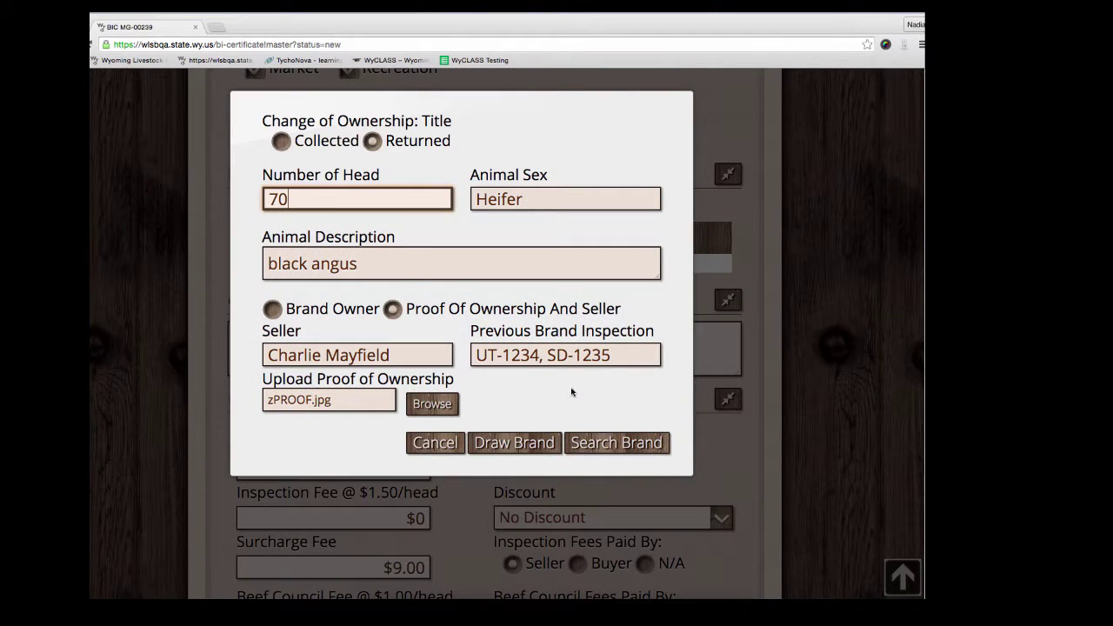
scroll(546, 397, down, 1)
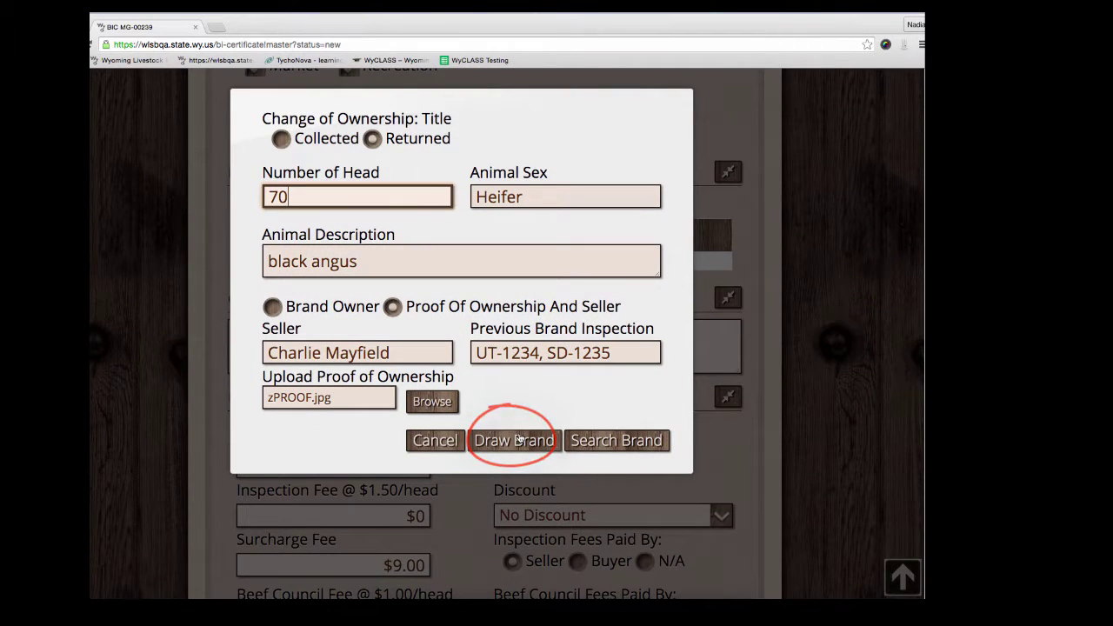
Step: Open the brand canvas and set the brand location to RRC, also typing 'custom' as a location
click(519, 441)
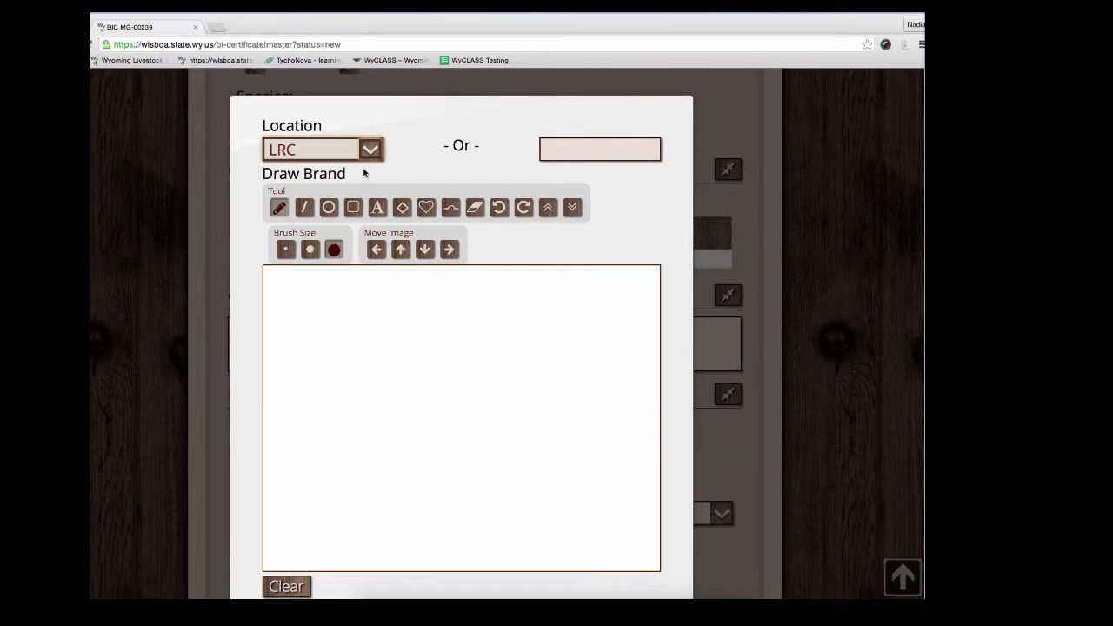
click(366, 157)
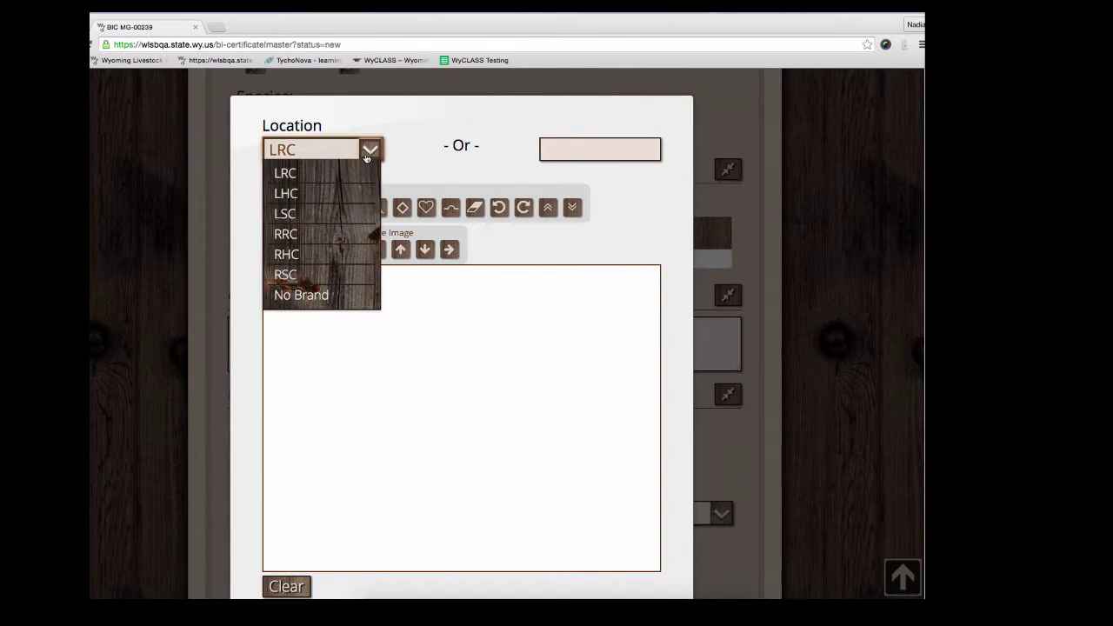
click(341, 242)
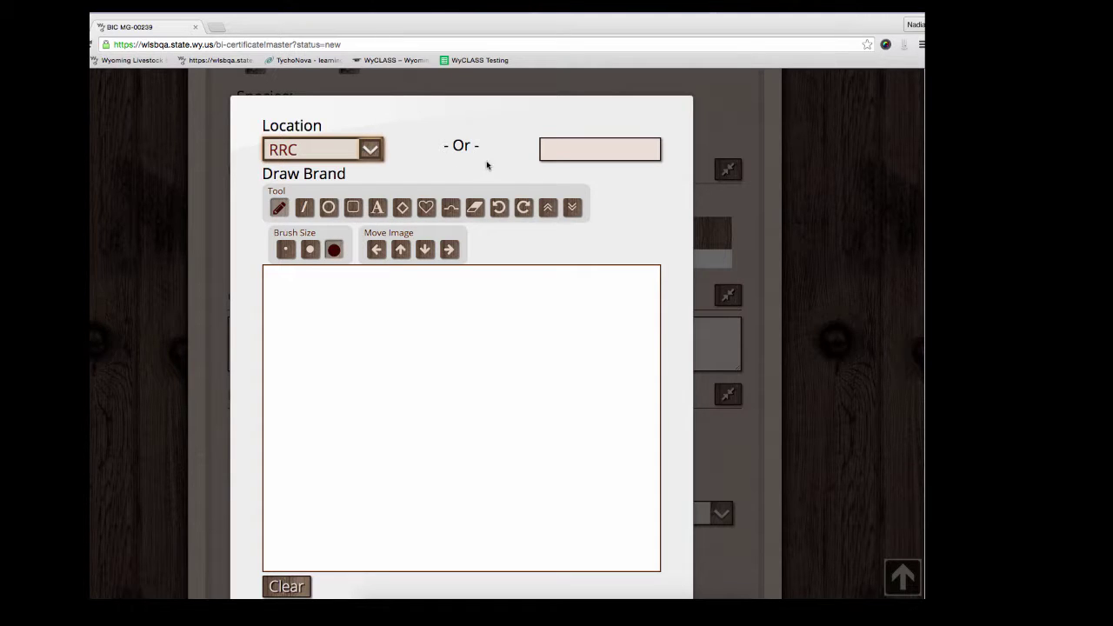
click(554, 153)
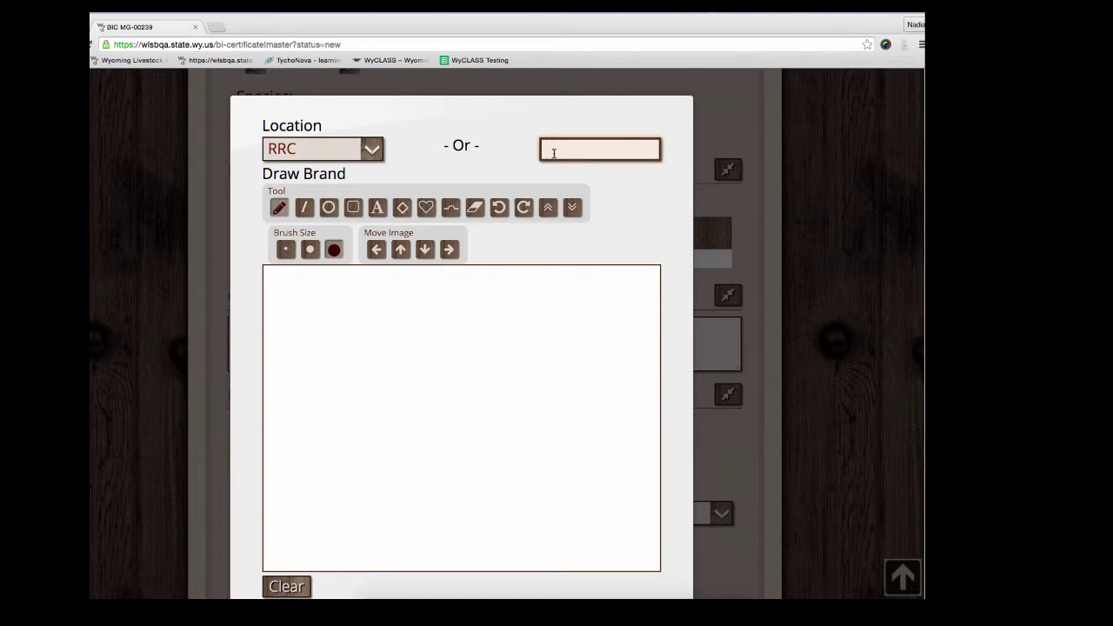
text(custom)
scroll(658, 221, down, 1)
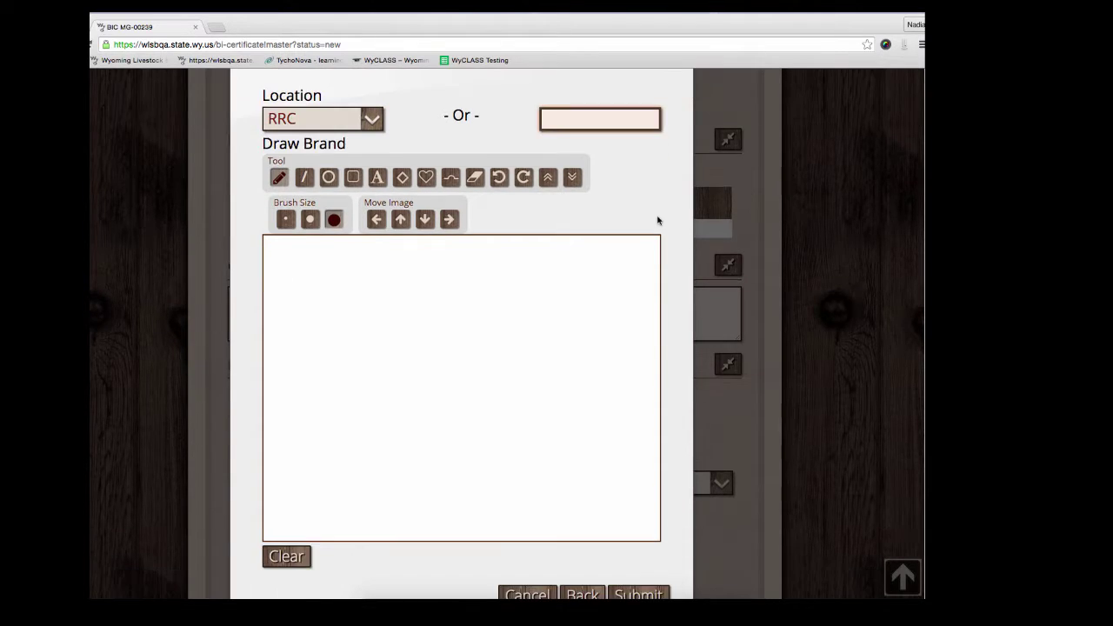
scroll(659, 221, down, 1)
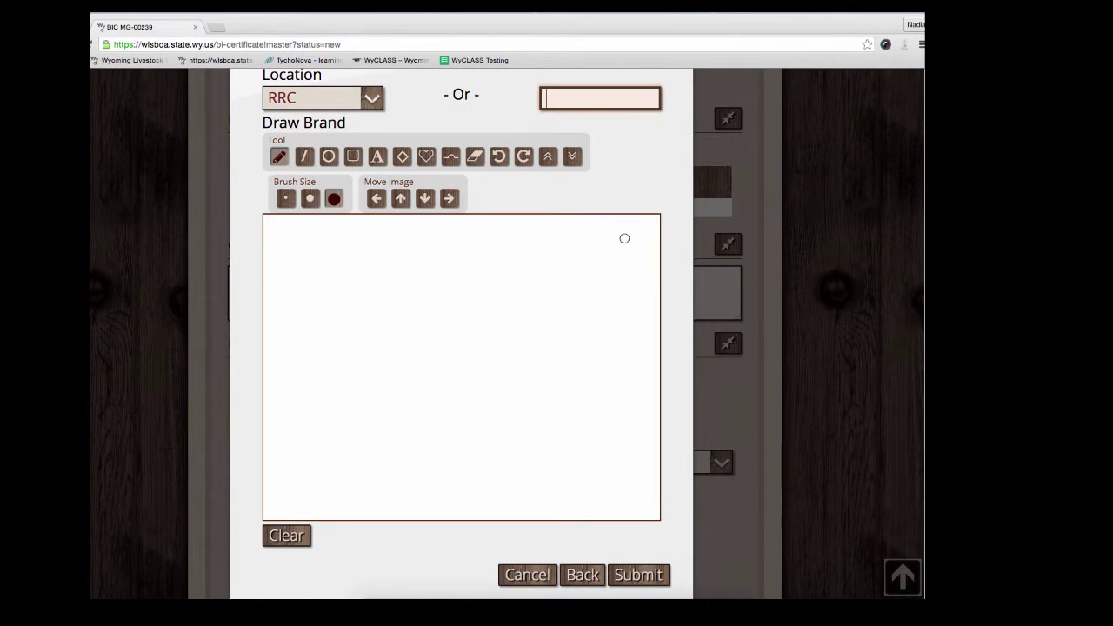
Step: Draw a four-stroke star brand and submit the 70 black angus Heifer row
drag(443, 255, 472, 495)
drag(610, 359, 335, 367)
drag(377, 451, 558, 276)
drag(606, 468, 351, 297)
scroll(399, 526, down, 1)
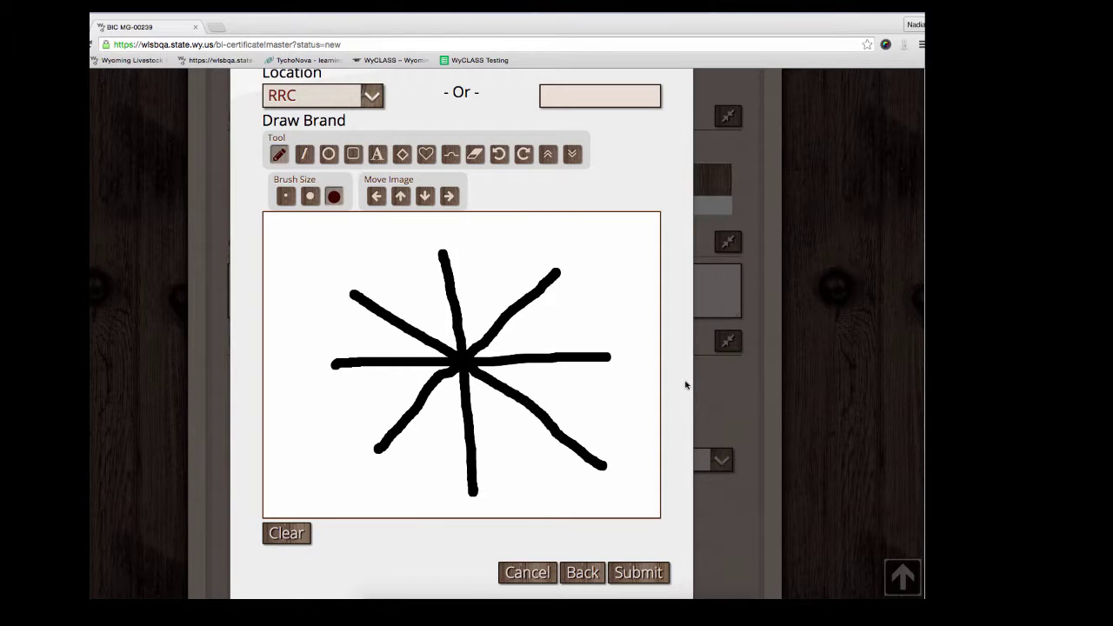
scroll(685, 385, down, 1)
scroll(686, 385, down, 1)
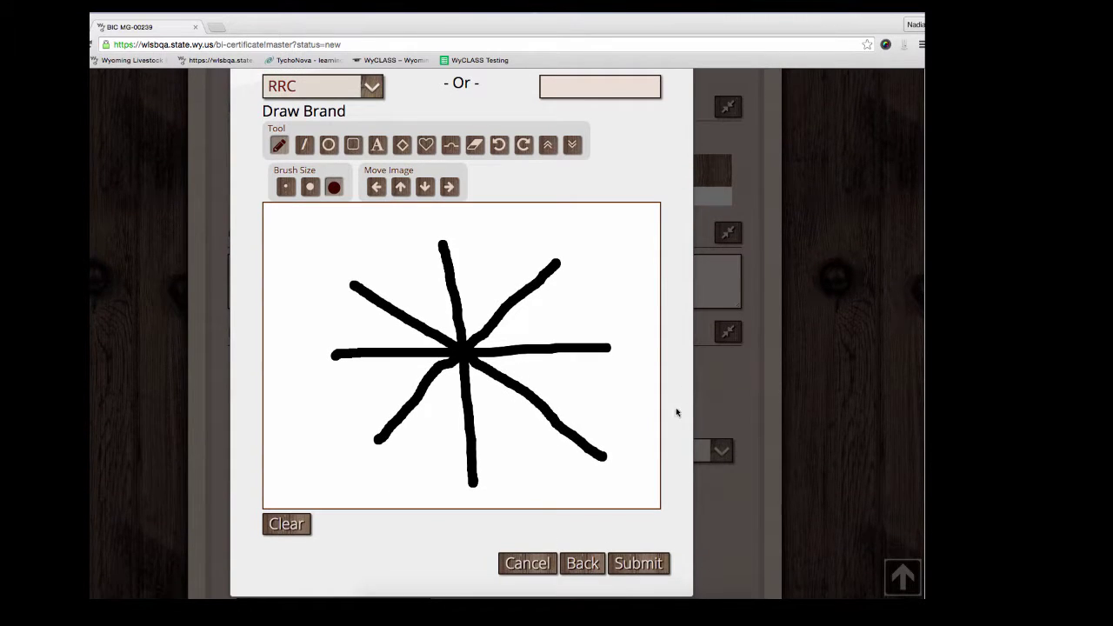
click(624, 564)
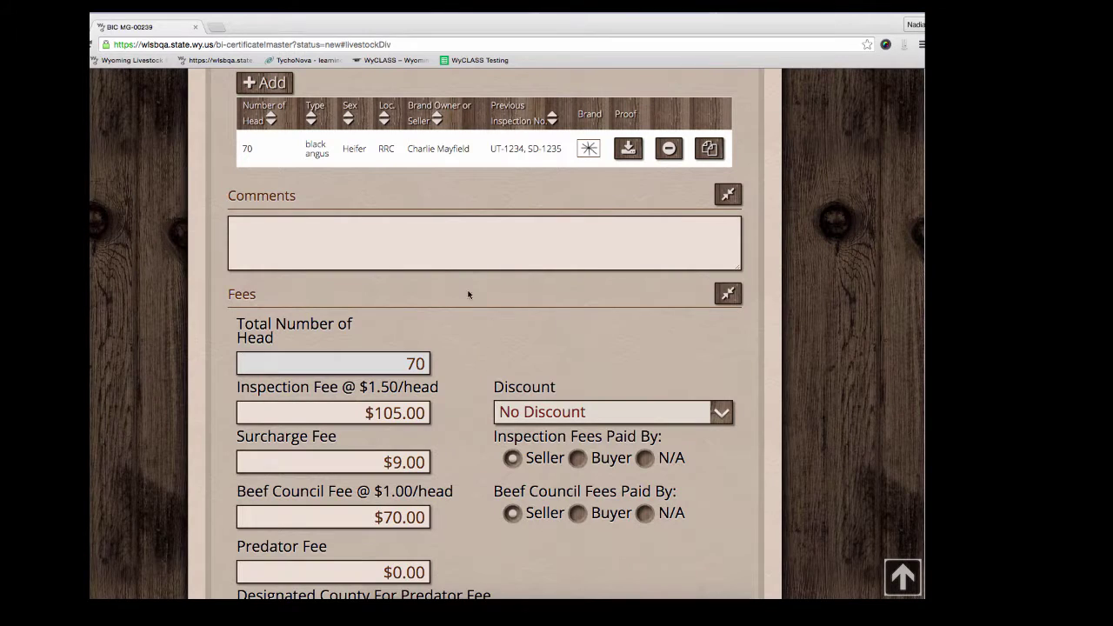
scroll(470, 339, up, 1)
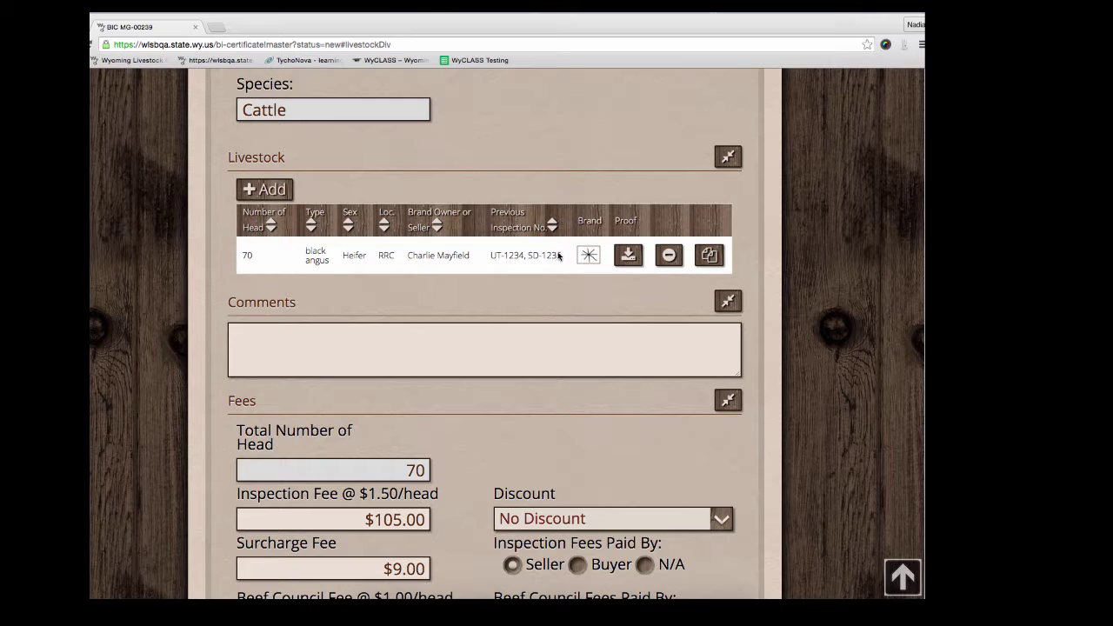
Step: Copy the Heifer row into a new entry of 25 black angus Calves and submit it
mouse_move(576, 252)
click(708, 255)
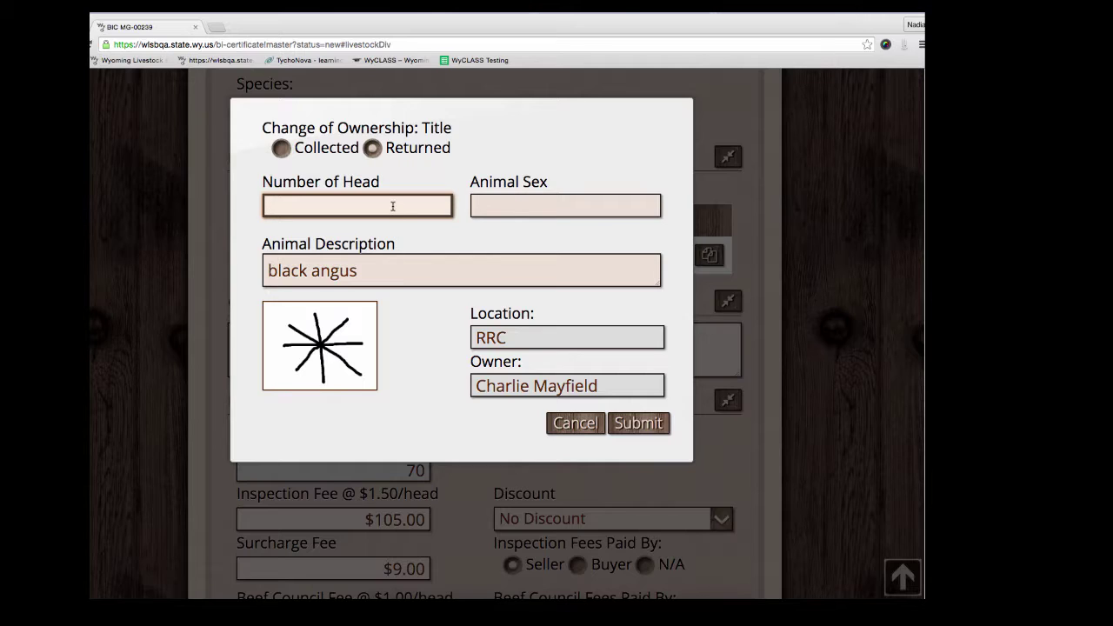
text(25)
key(Tab)
text(cal)
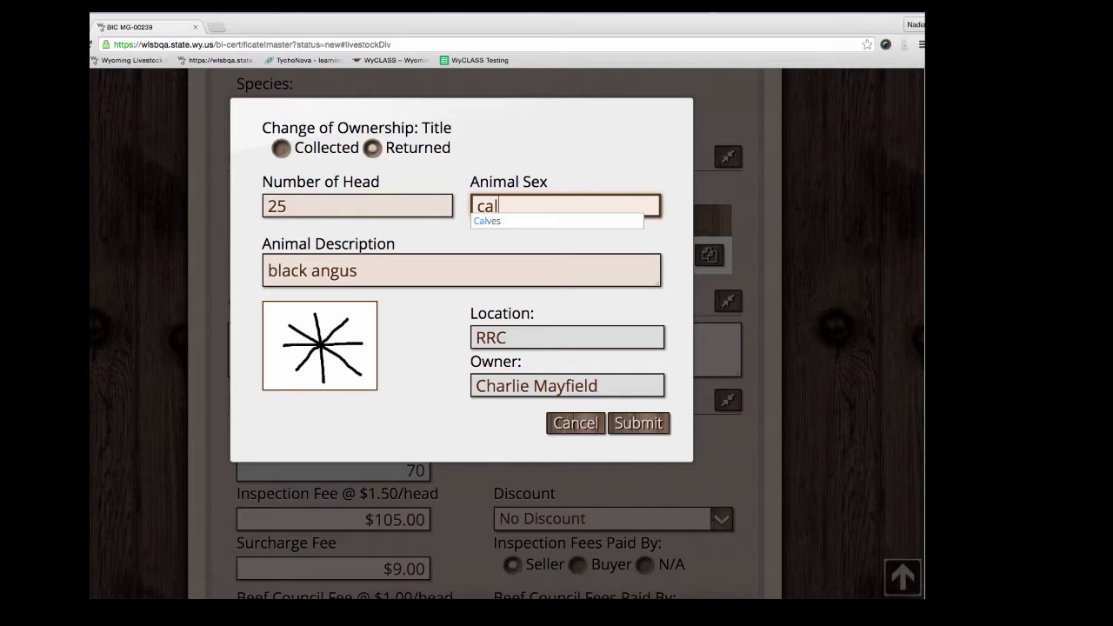
key(Down)
key(Return)
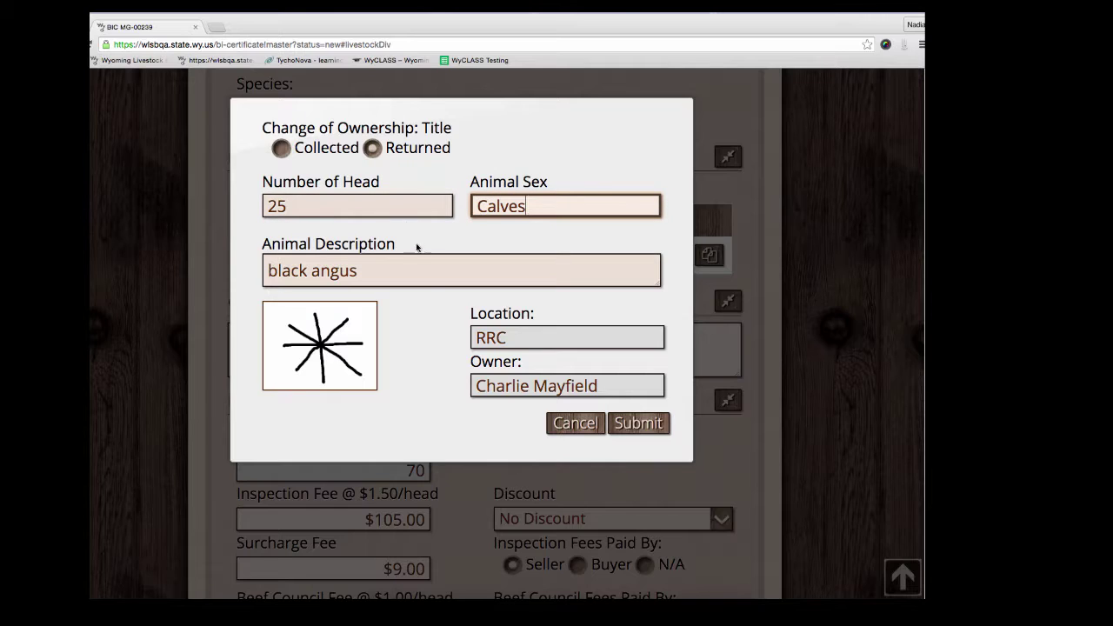
click(639, 422)
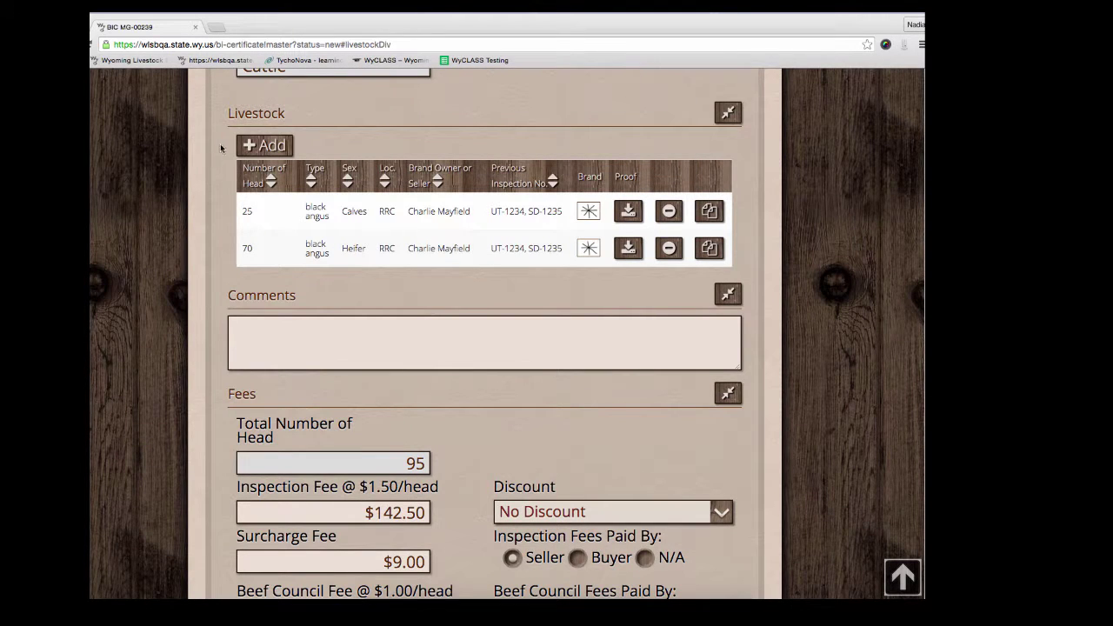
Step: Start a new livestock entry of 50 black angus Steer and open the brand search
click(250, 149)
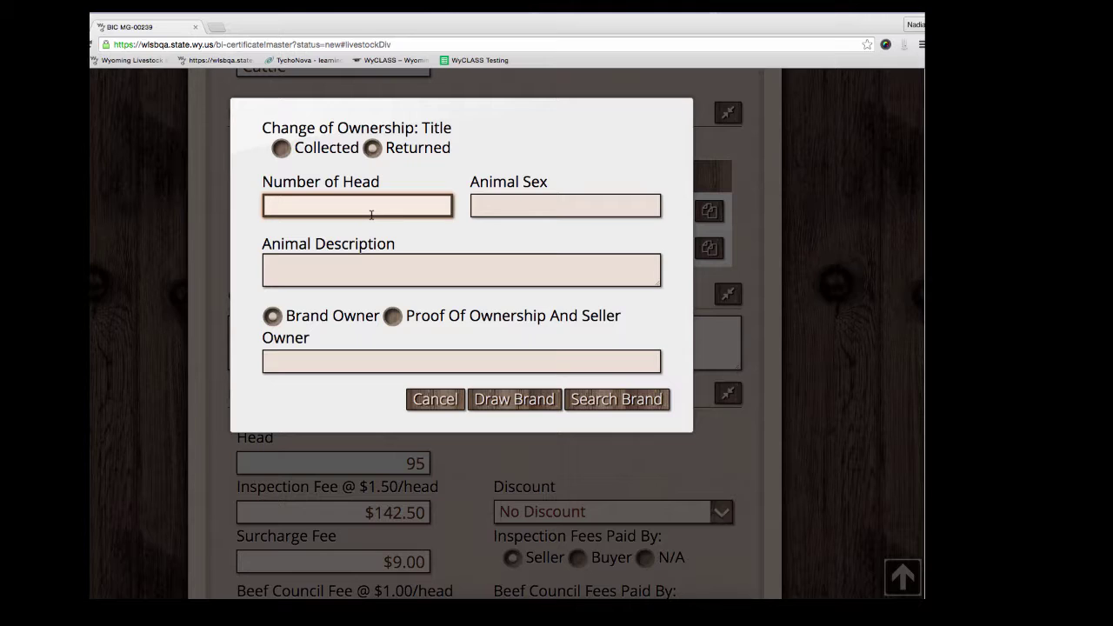
text(50)
key(Tab)
text(Steer)
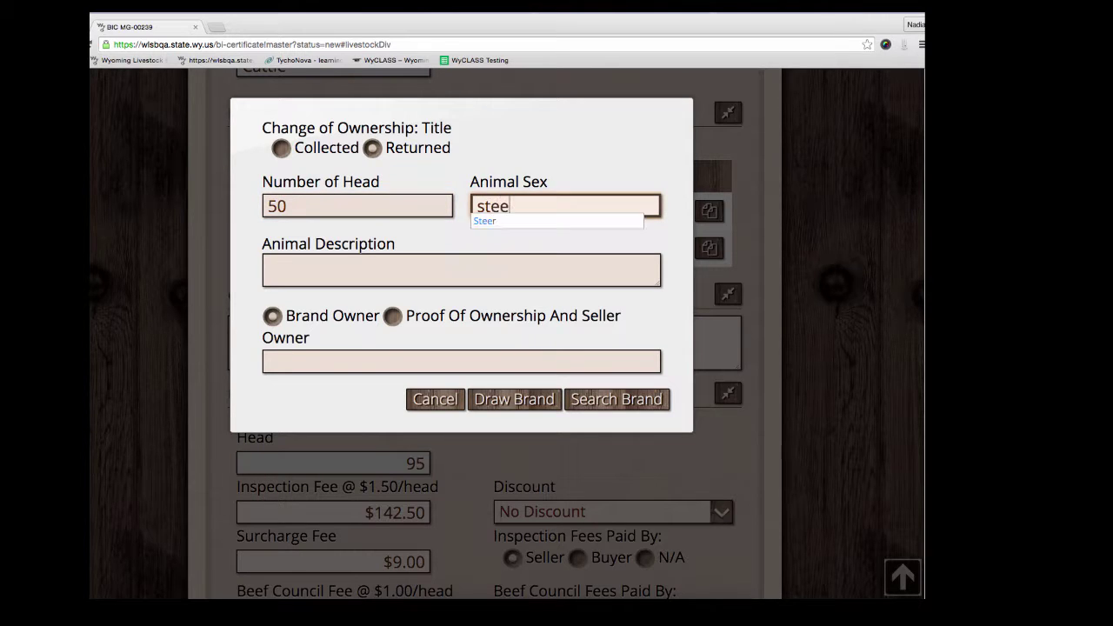
click(445, 278)
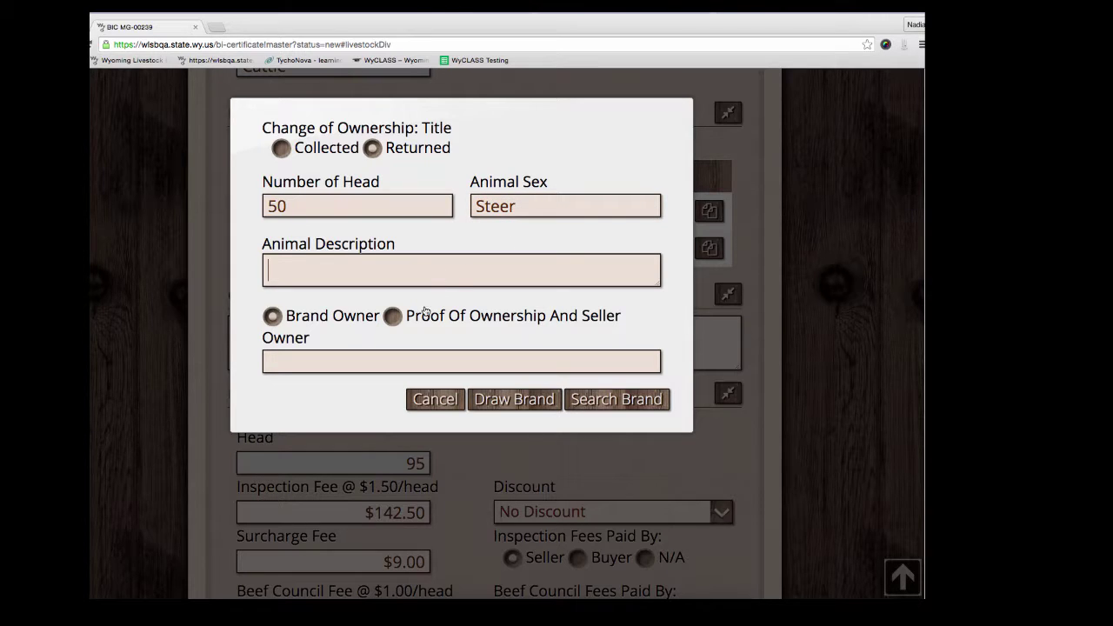
text(black angus)
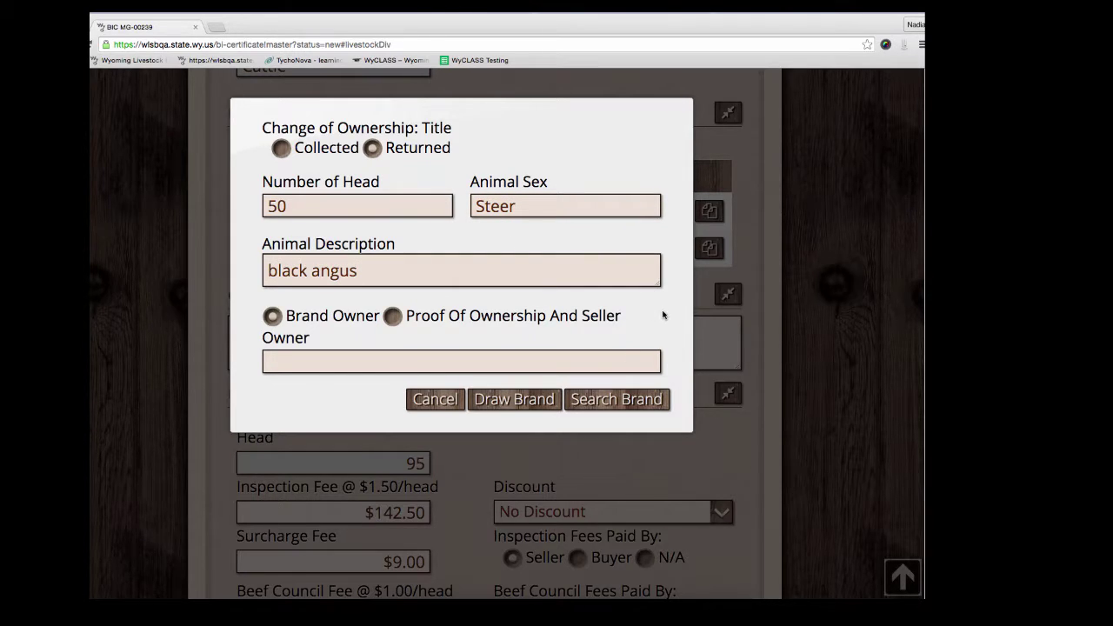
click(617, 399)
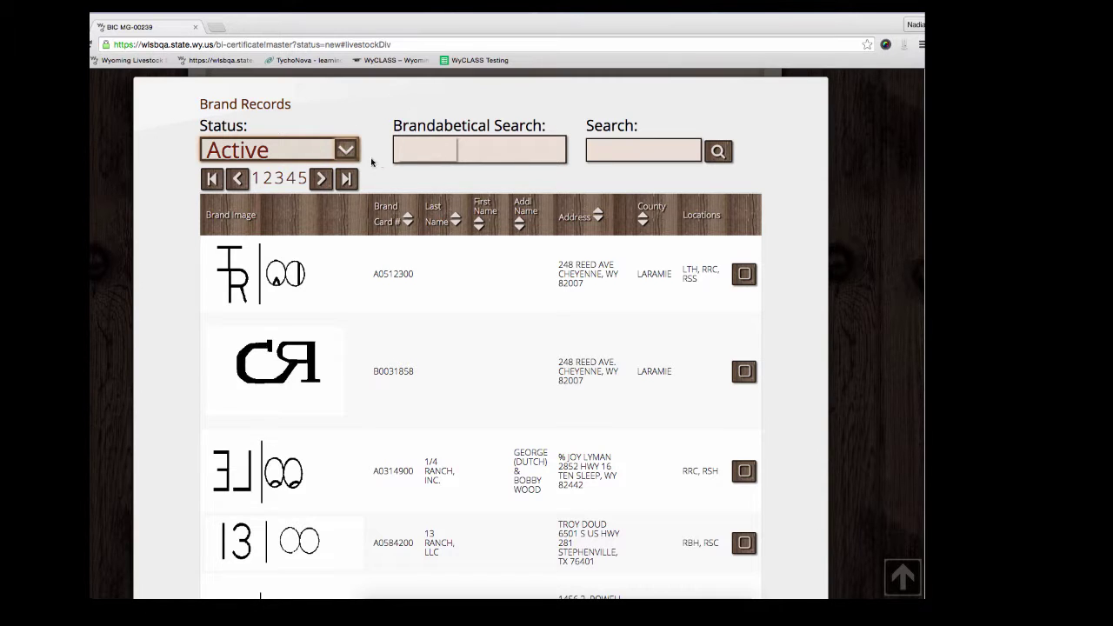
click(345, 151)
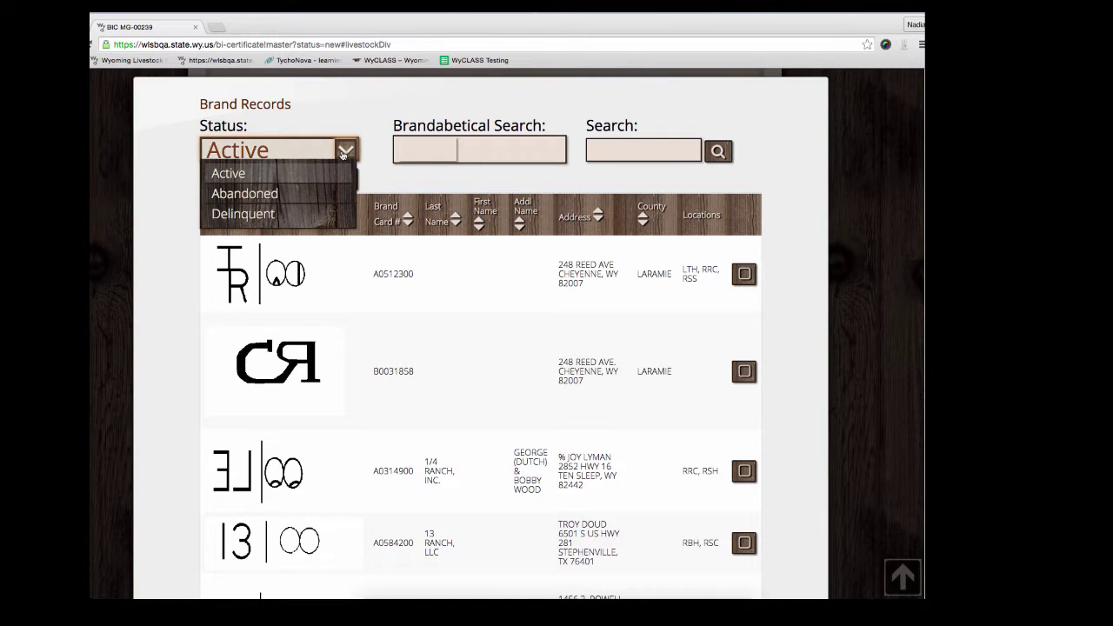
click(438, 150)
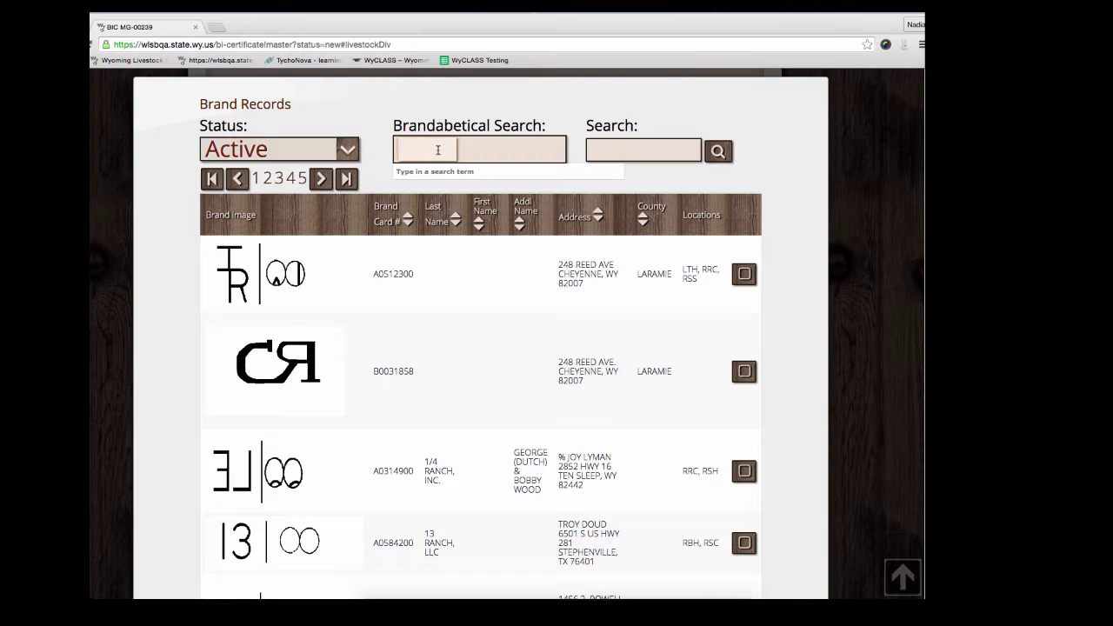
text(mill)
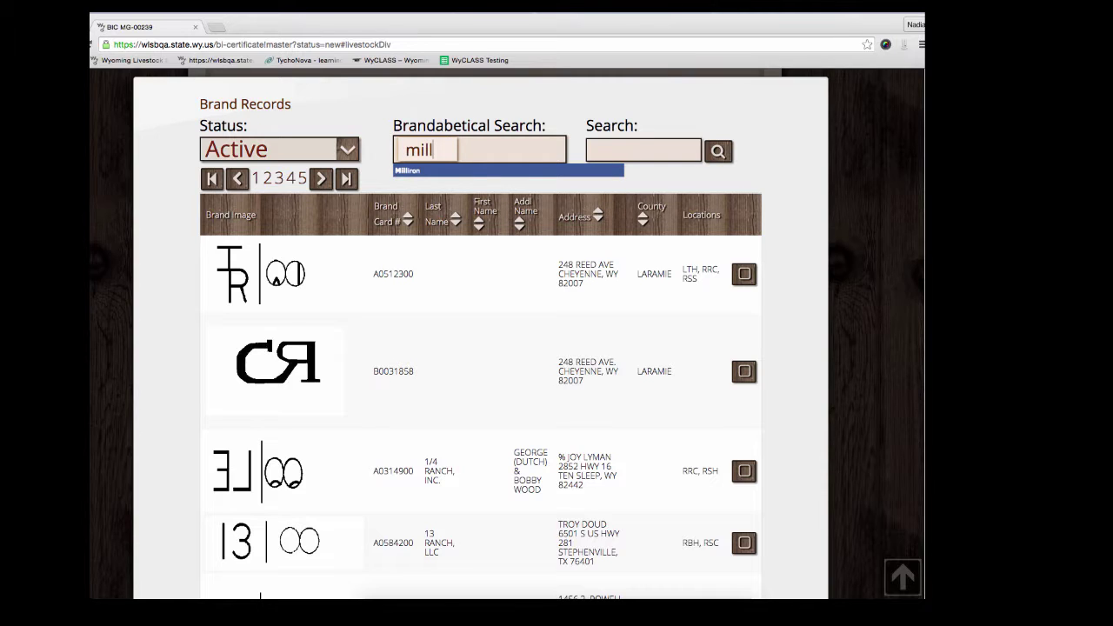
click(433, 170)
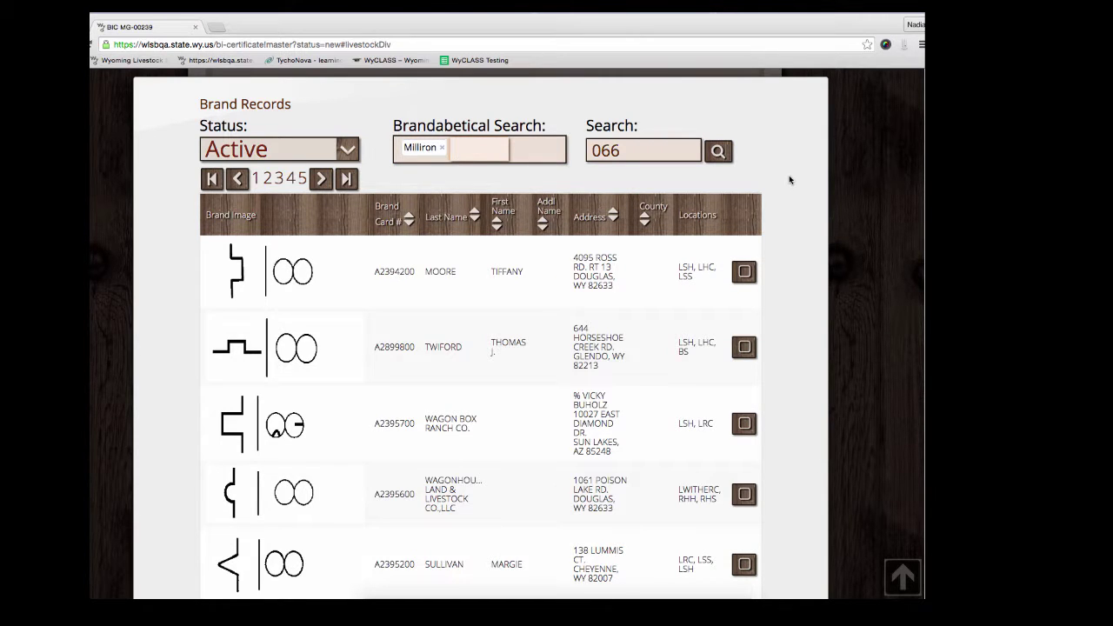
scroll(788, 175, down, 3)
scroll(467, 97, up, 2)
click(467, 98)
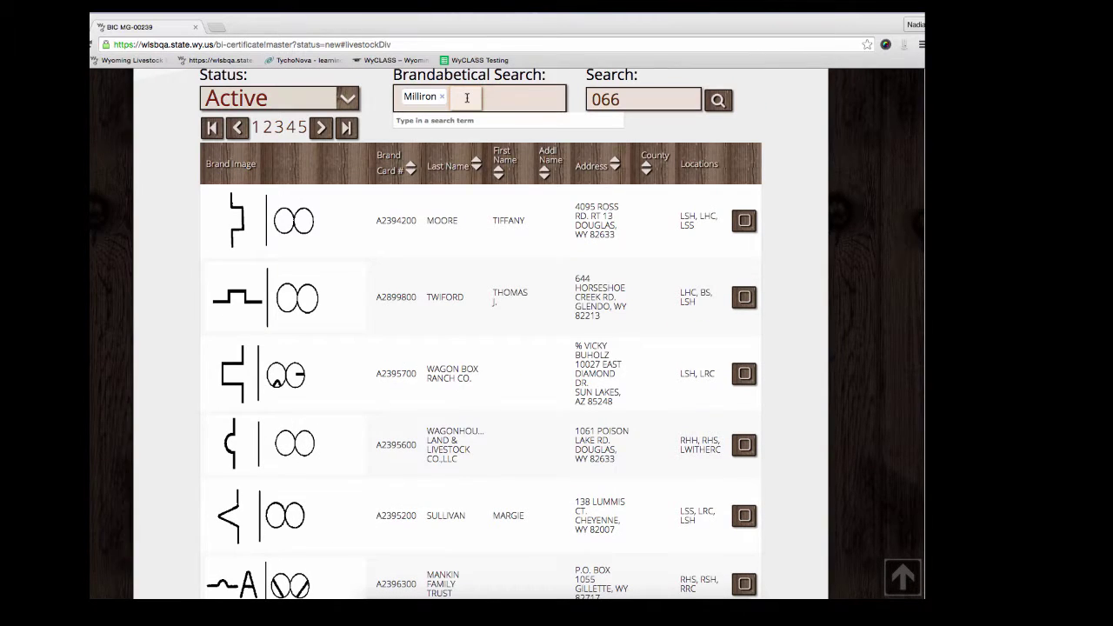
text(J)
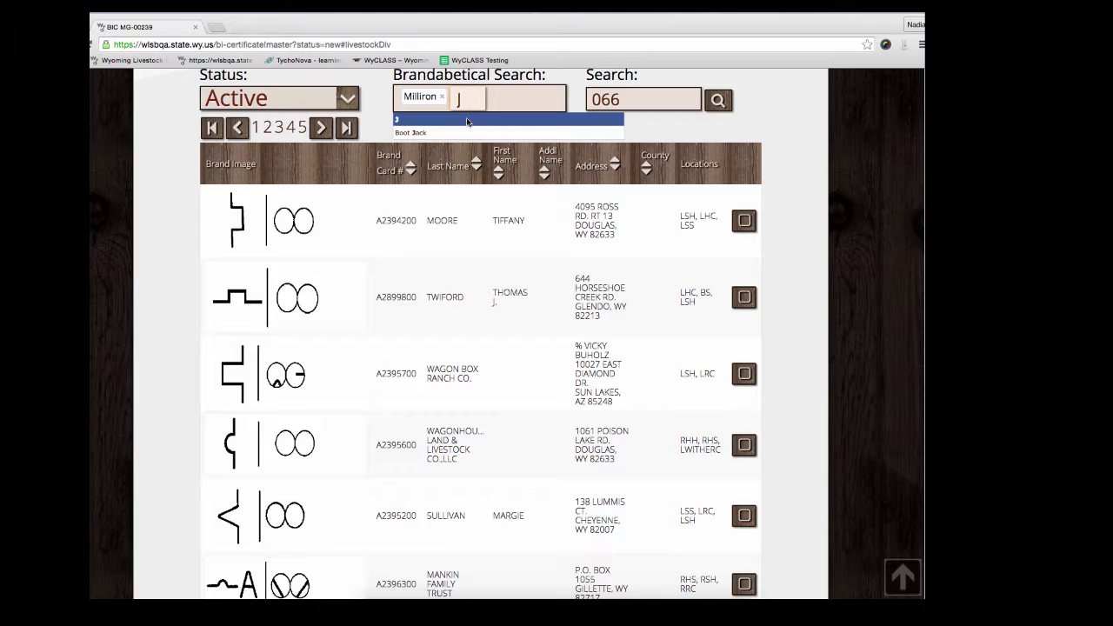
click(467, 122)
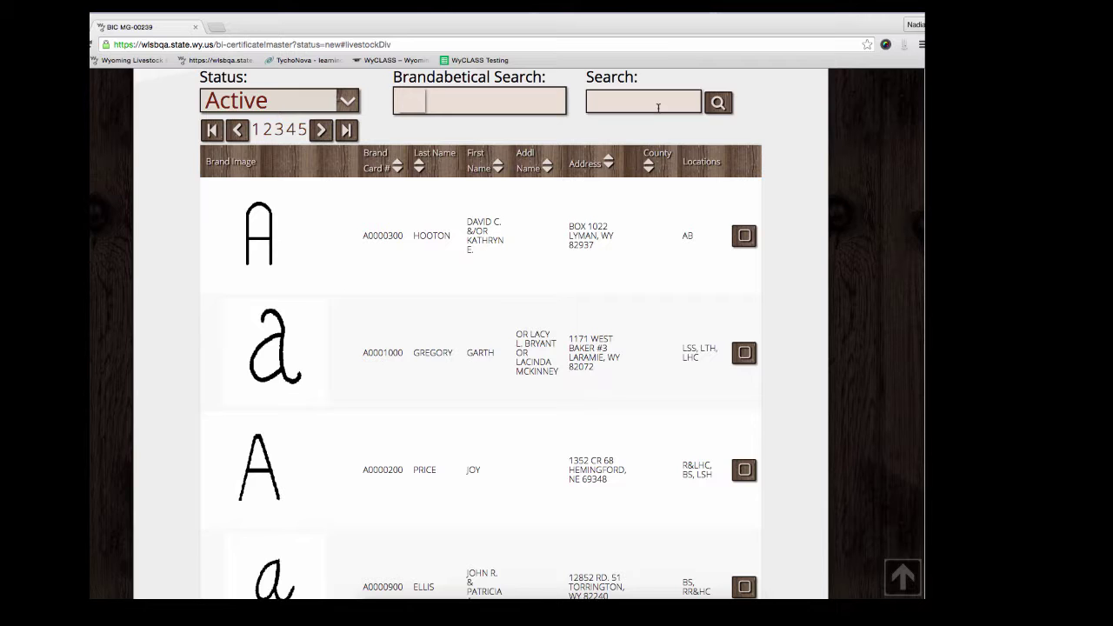
Step: Search brands by the owner's surname, select the second brand at location RHC, and add the steer row
click(658, 107)
text(zimmerman)
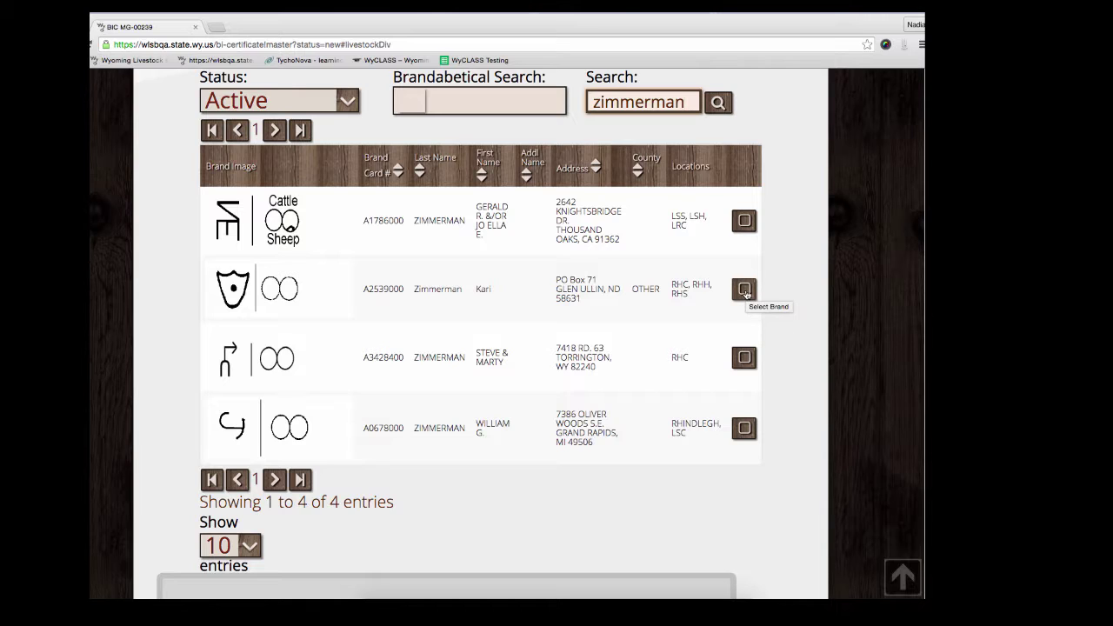
click(744, 290)
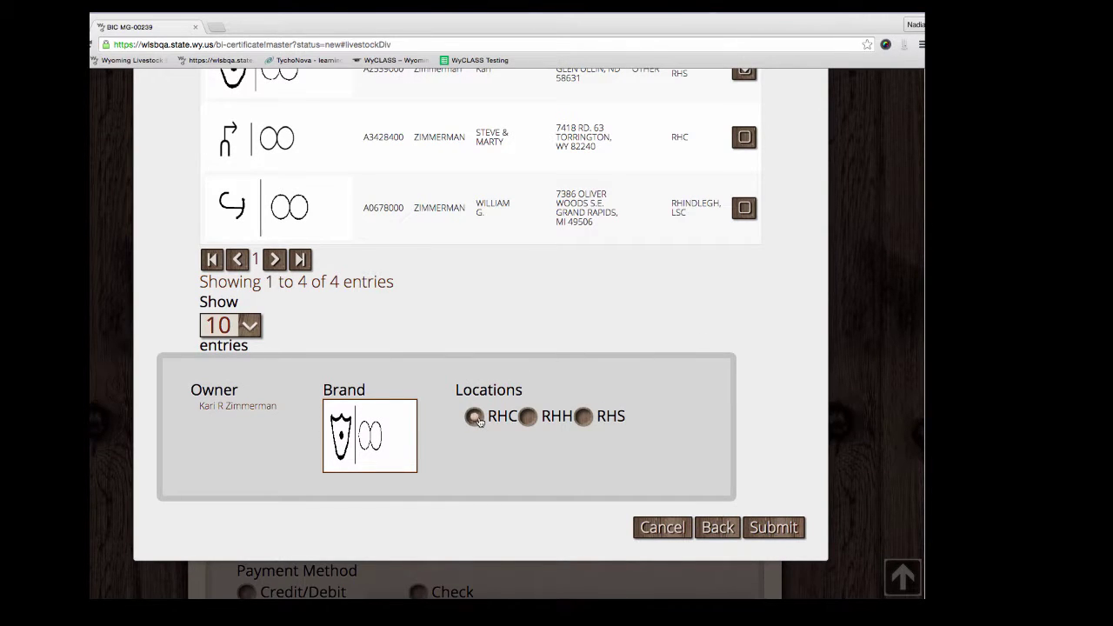
click(475, 418)
click(776, 529)
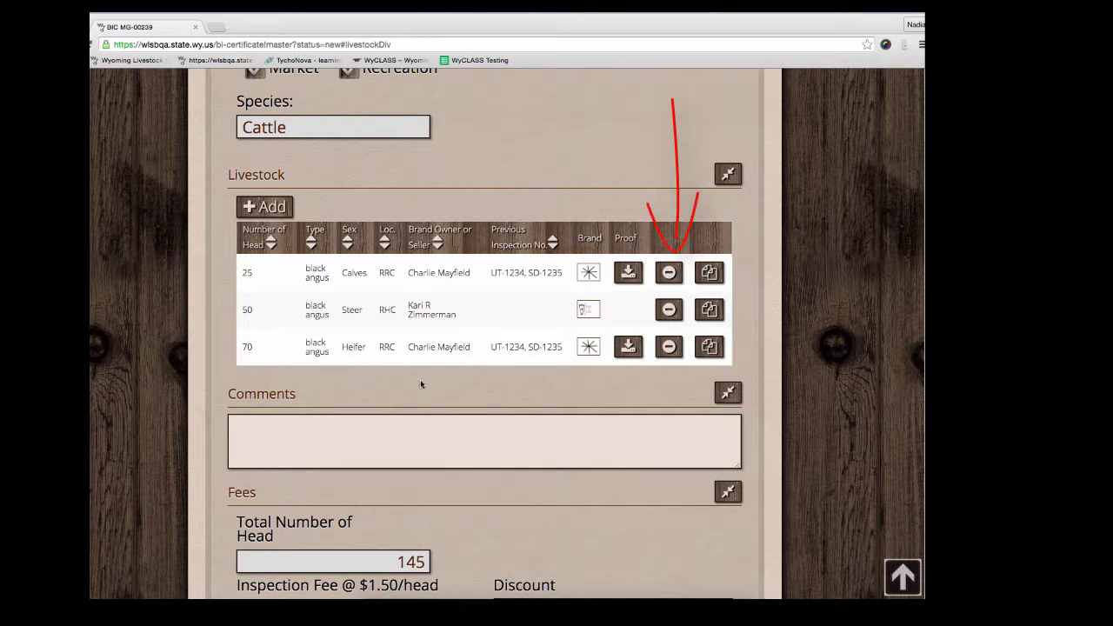
Step: Enter the comment 'Your comments go here...' and scroll down to the fees
scroll(150, 249, down, 4)
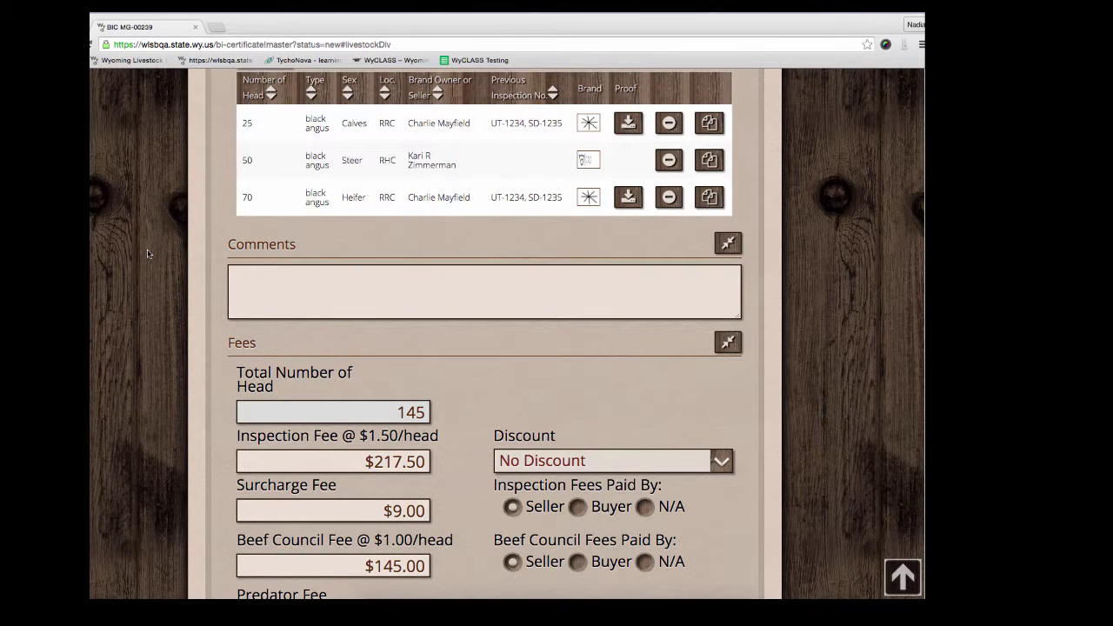
click(281, 288)
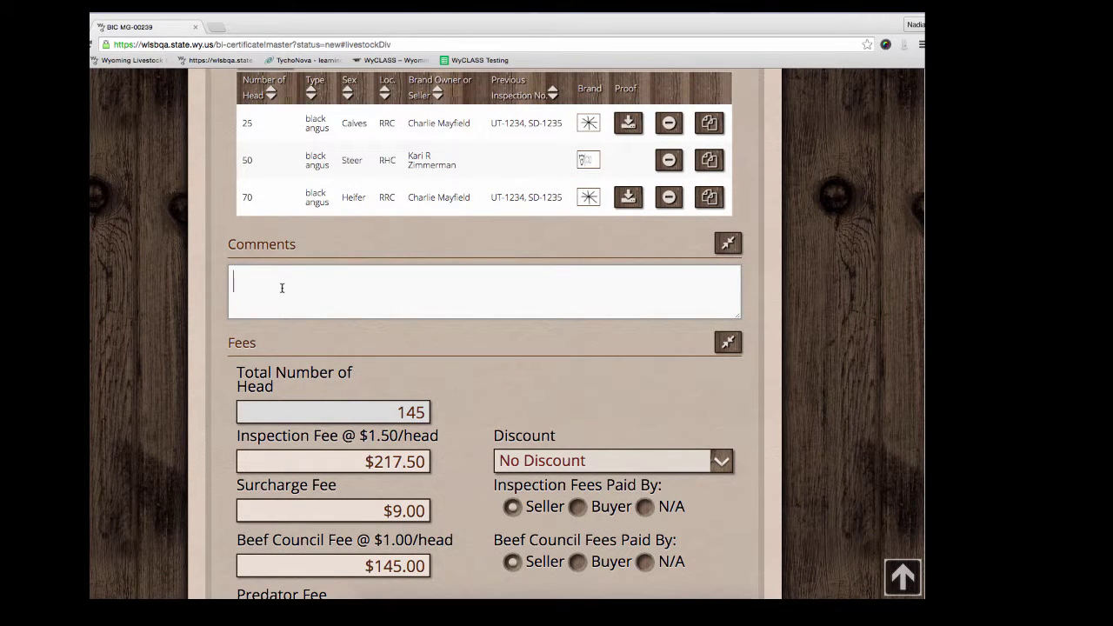
text(Your comments )
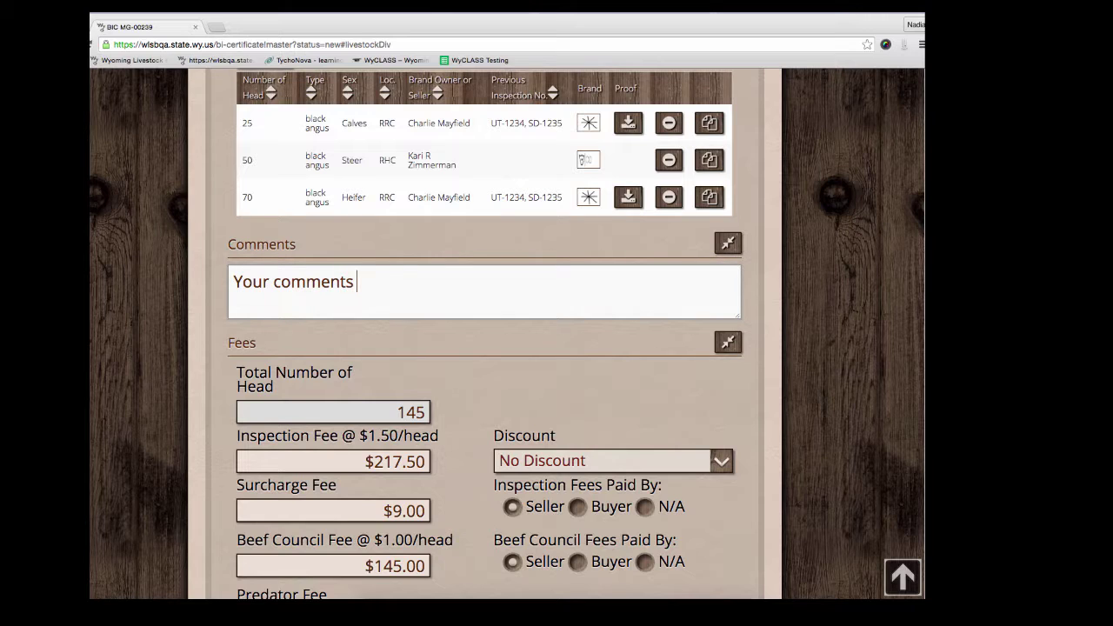
text(go here...)
scroll(451, 346, down, 5)
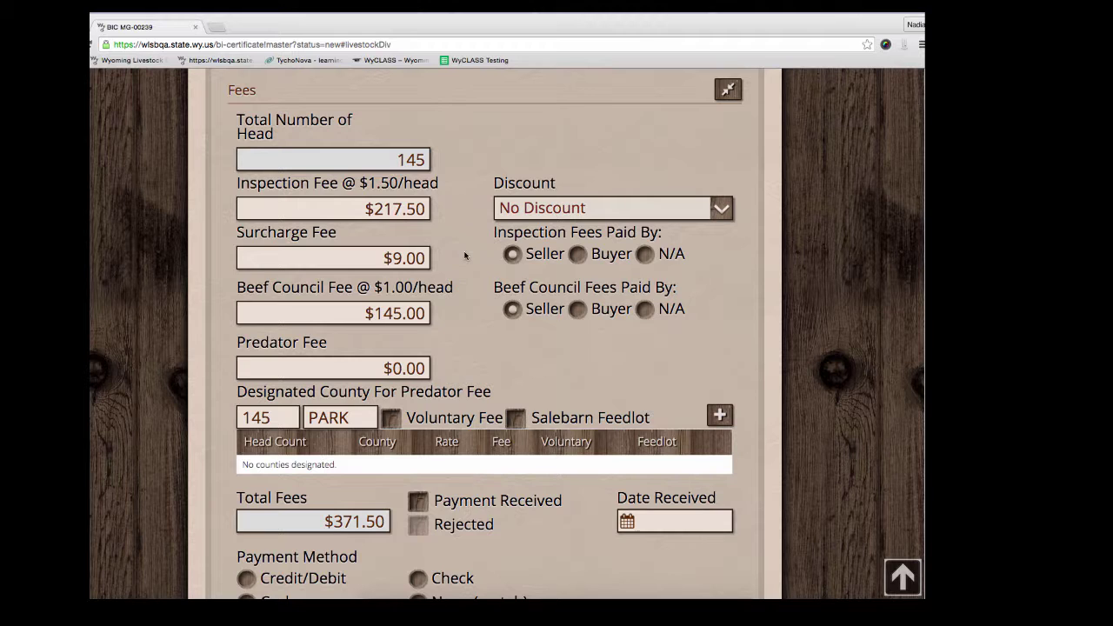
Step: Try the Out of State Movement discount, then remove it again
click(503, 217)
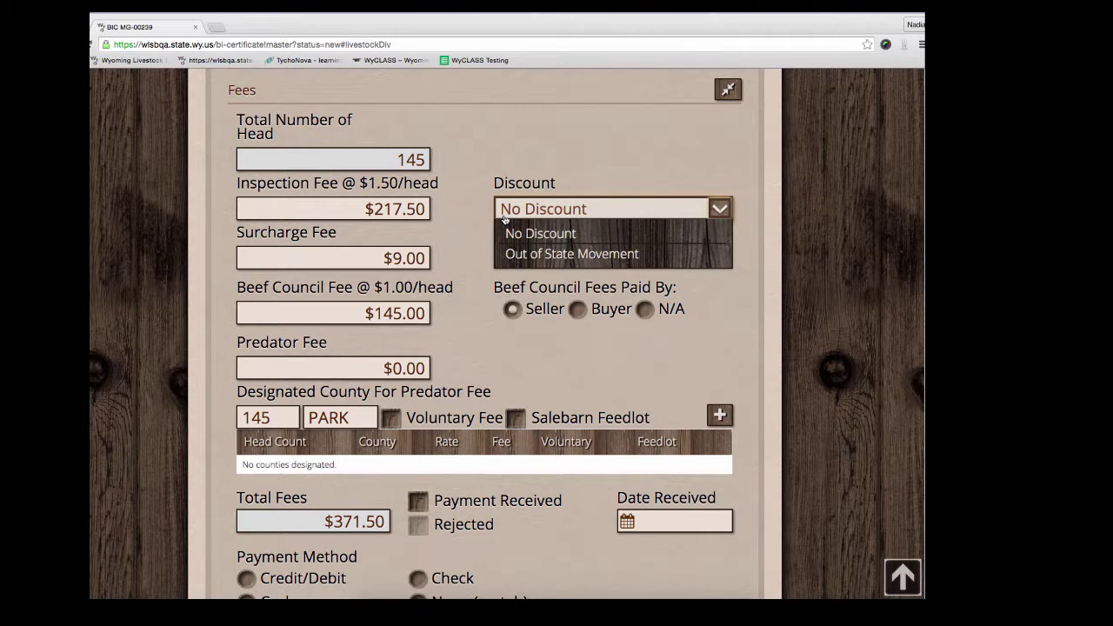
click(542, 254)
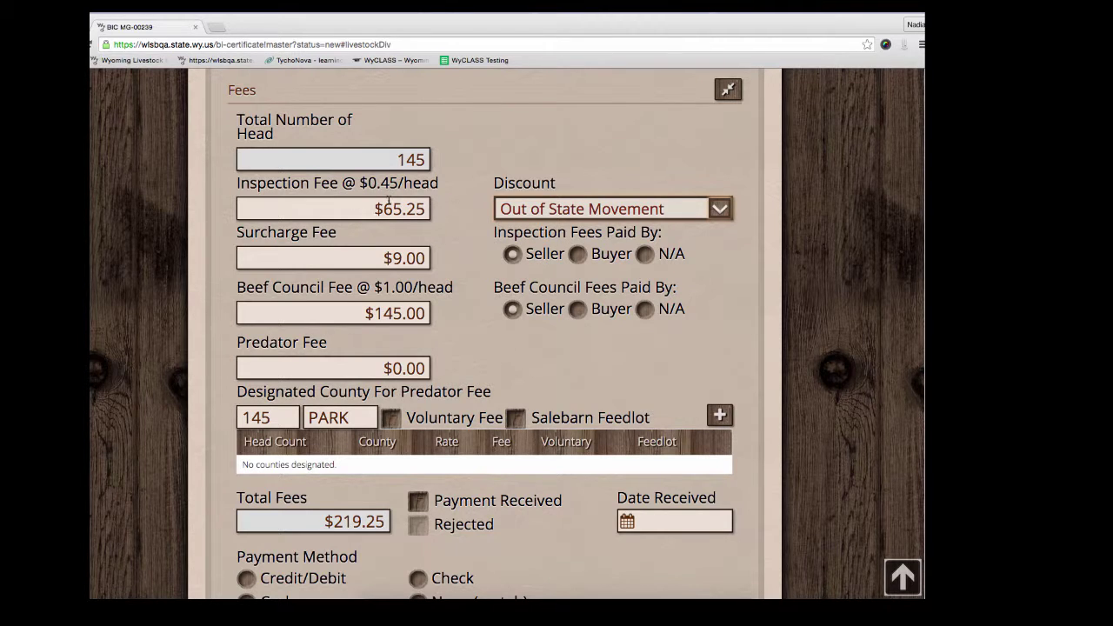
click(515, 211)
click(518, 233)
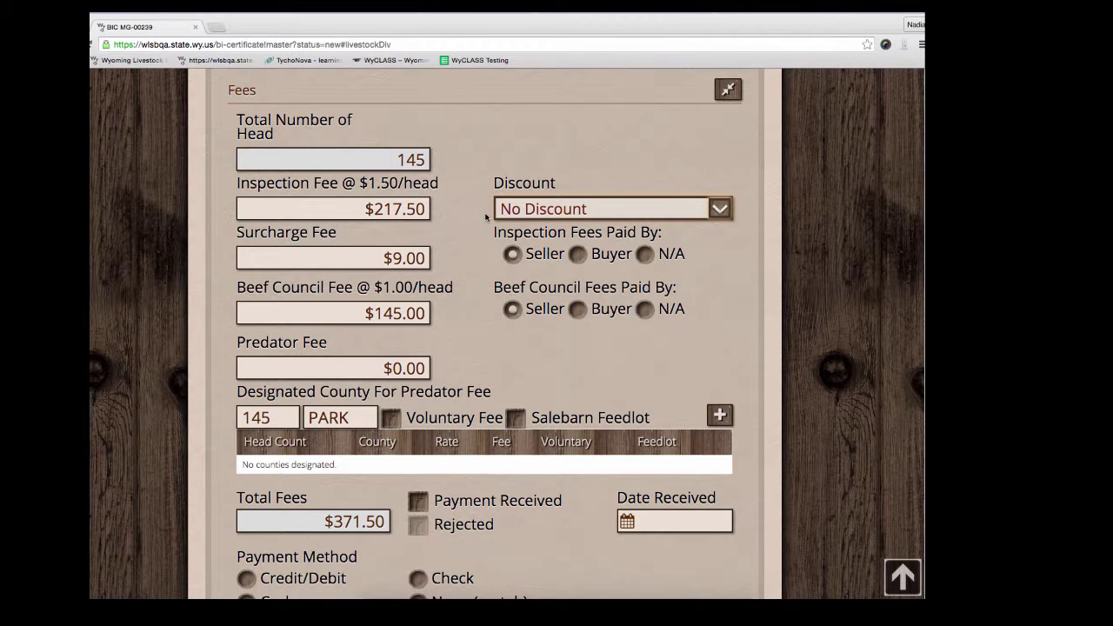
Step: Mark both inspection fees and Beef Council fees as paid by the buyer
click(513, 259)
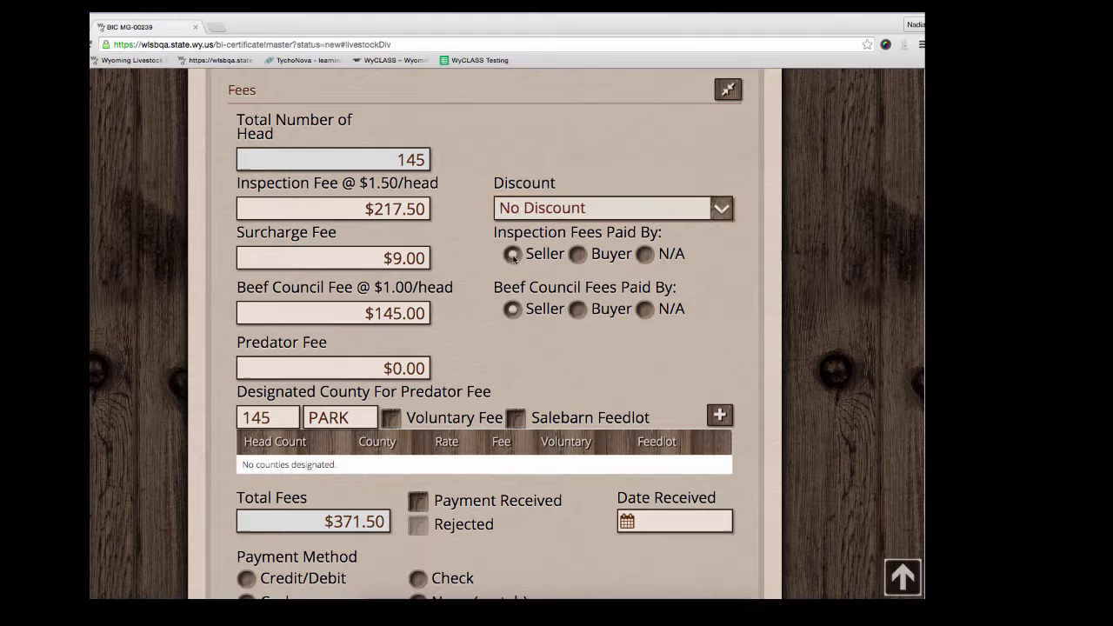
click(576, 257)
click(577, 308)
scroll(488, 296, down, 3)
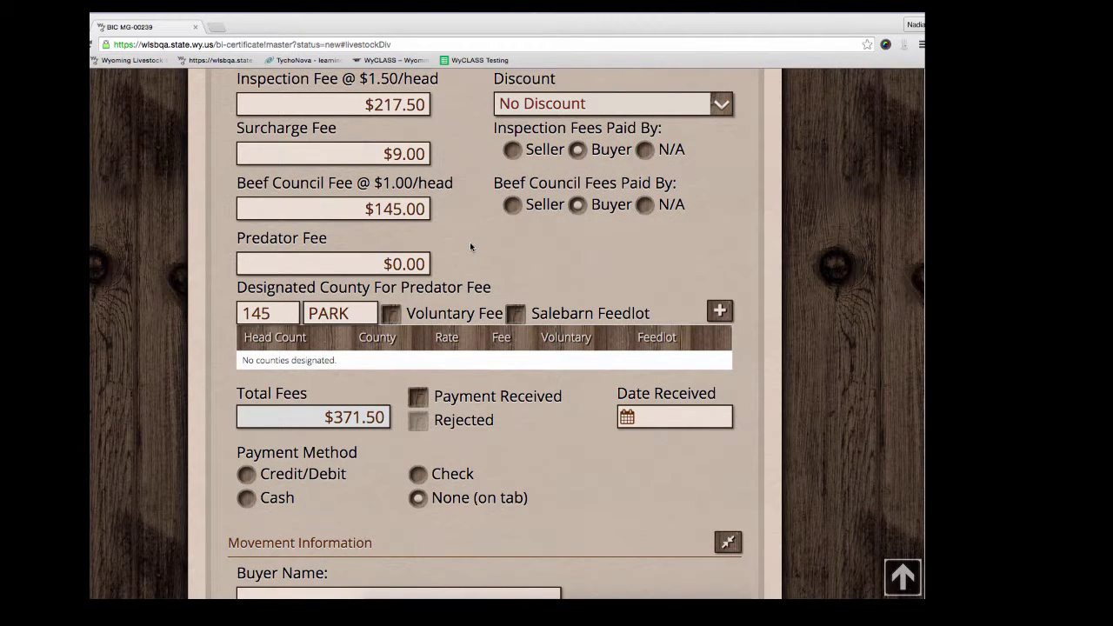
Step: Add 50-head predator-fee rows for PARK and TETON counties
double_click(283, 322)
text(50)
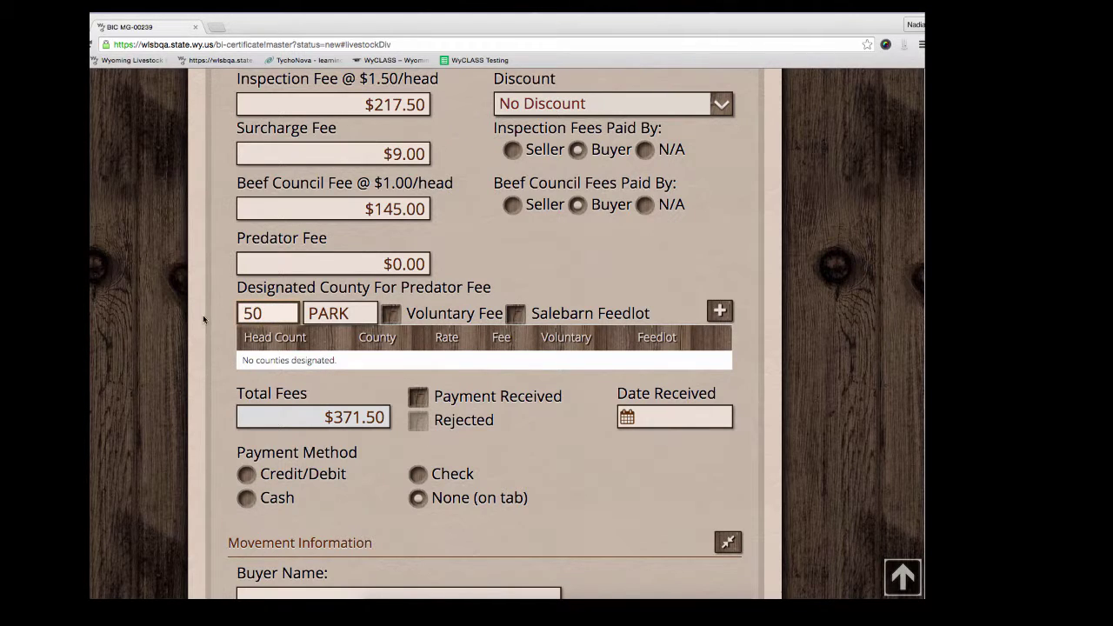
click(360, 306)
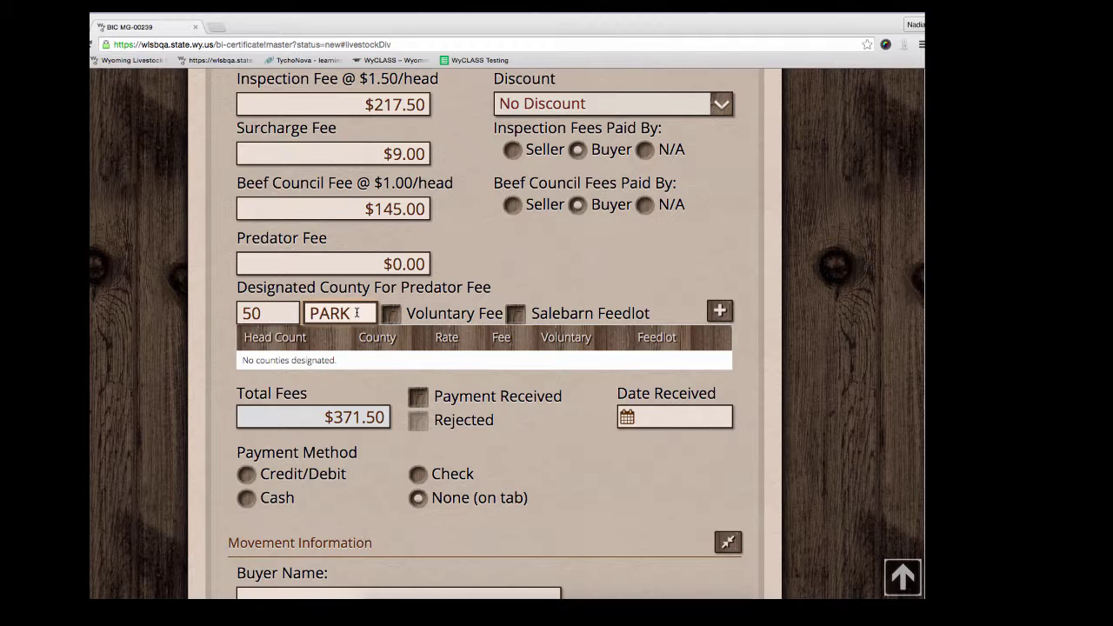
click(718, 316)
click(286, 316)
text(50)
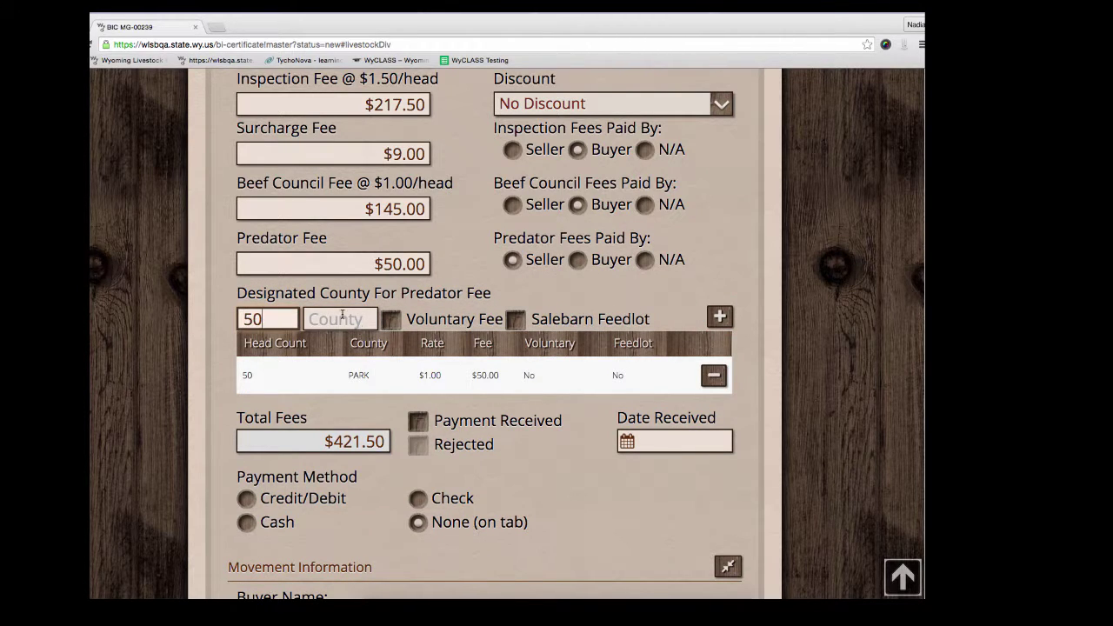
click(342, 315)
text(tet)
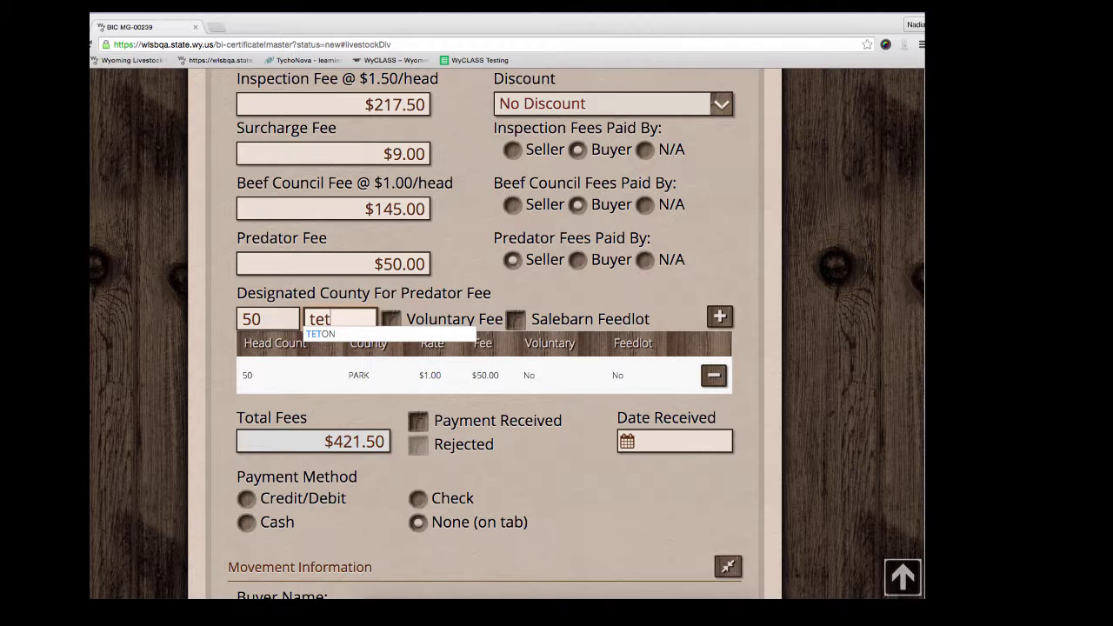
click(345, 334)
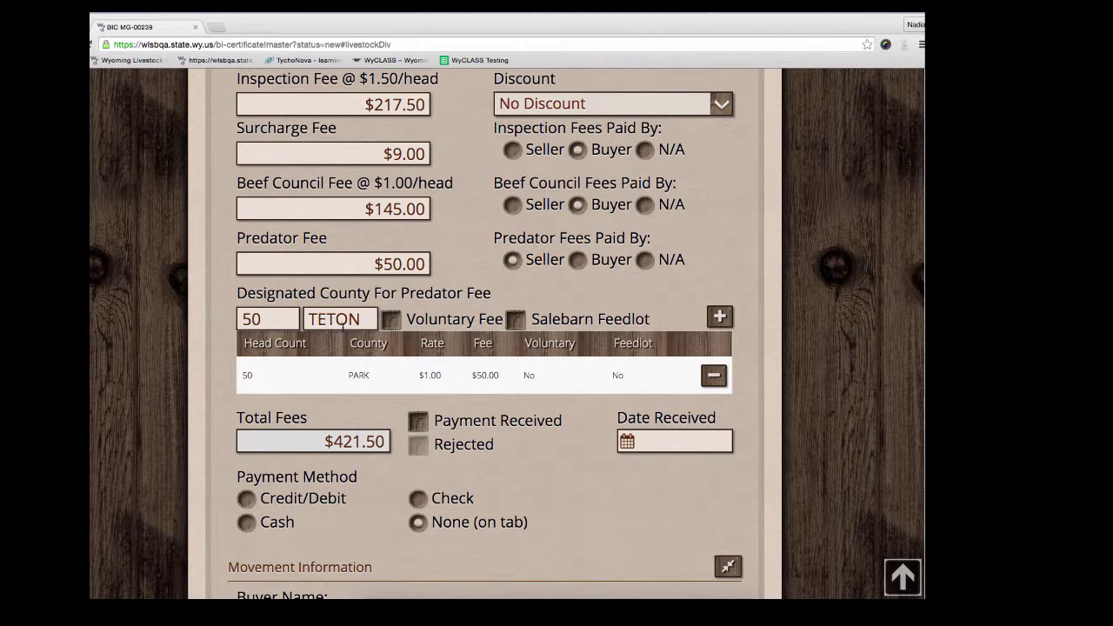
click(719, 318)
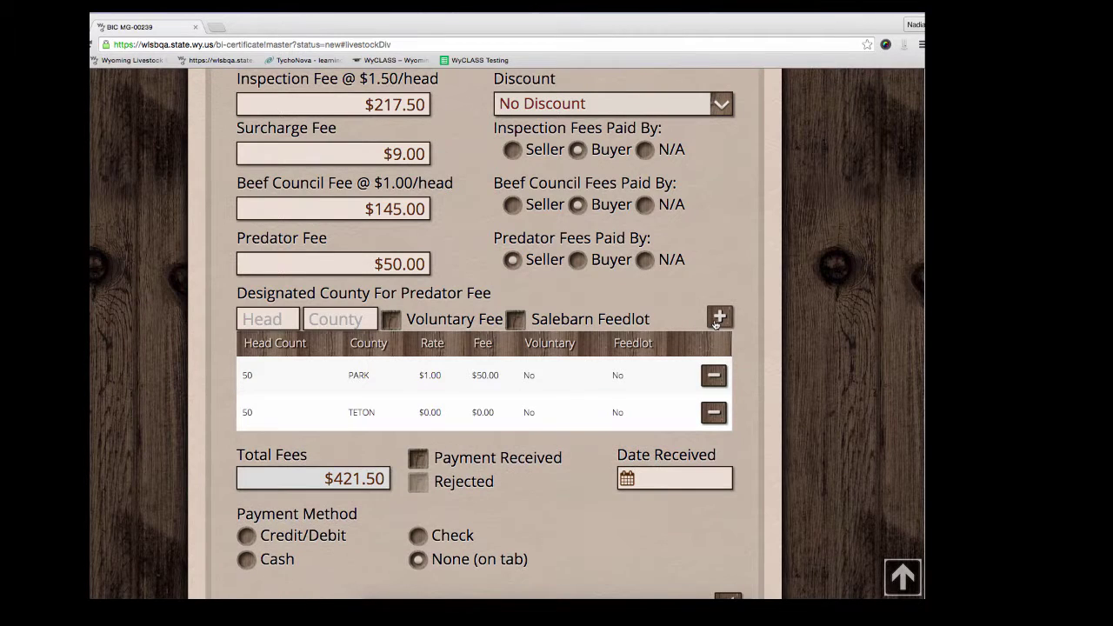
Step: Add 20 head in SUBLETTE as voluntary and 25 head in UINTA as salebarn feedlot
click(394, 321)
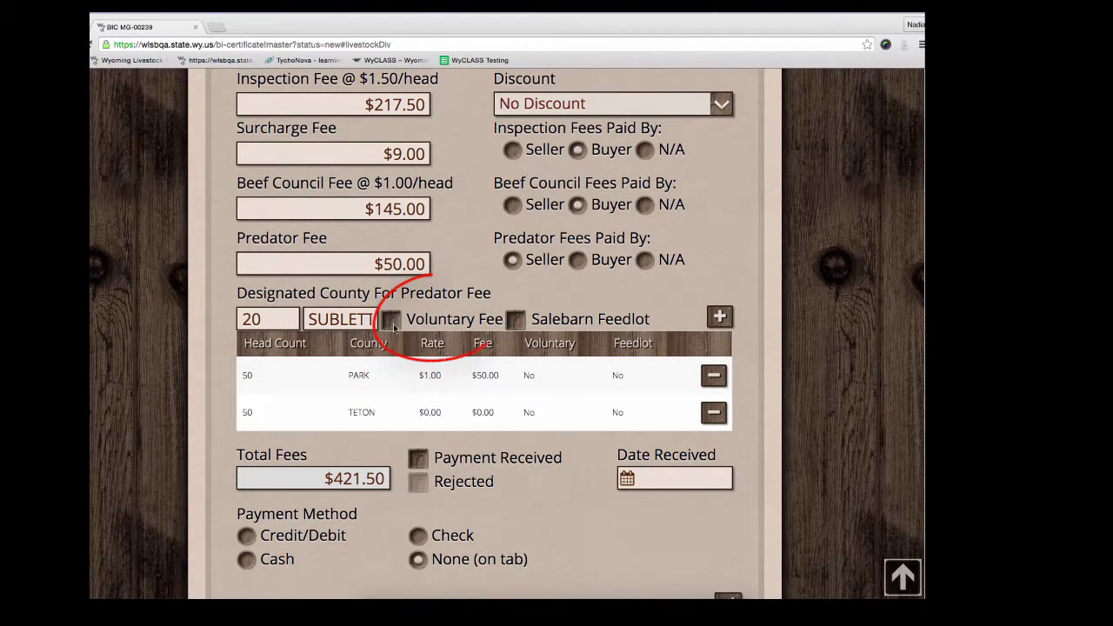
click(719, 319)
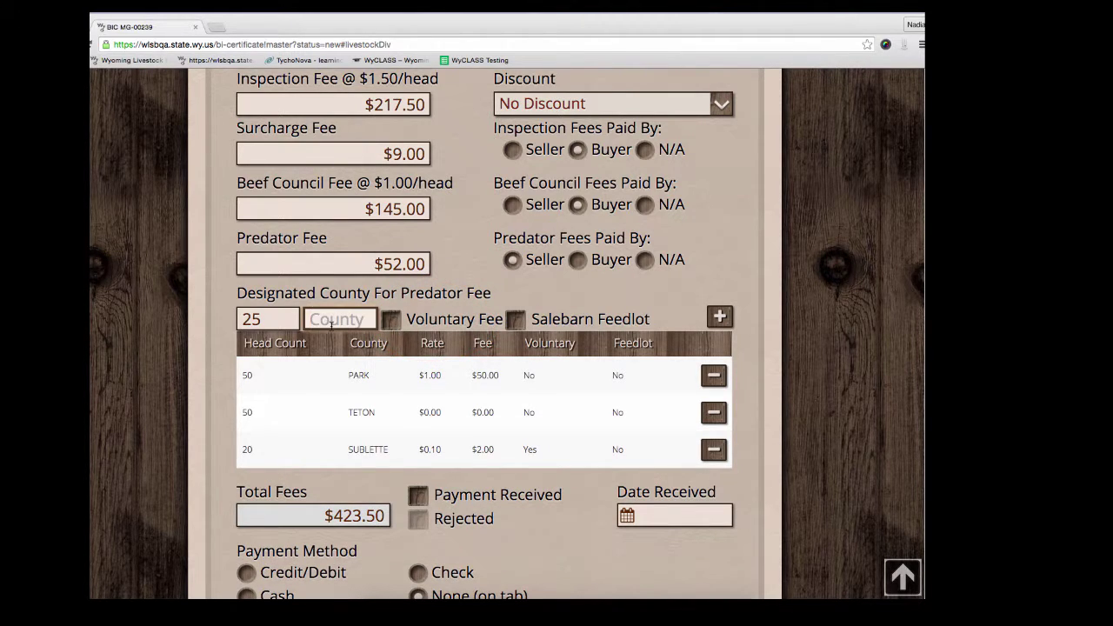
click(331, 323)
text(uinta)
key(Down)
key(Return)
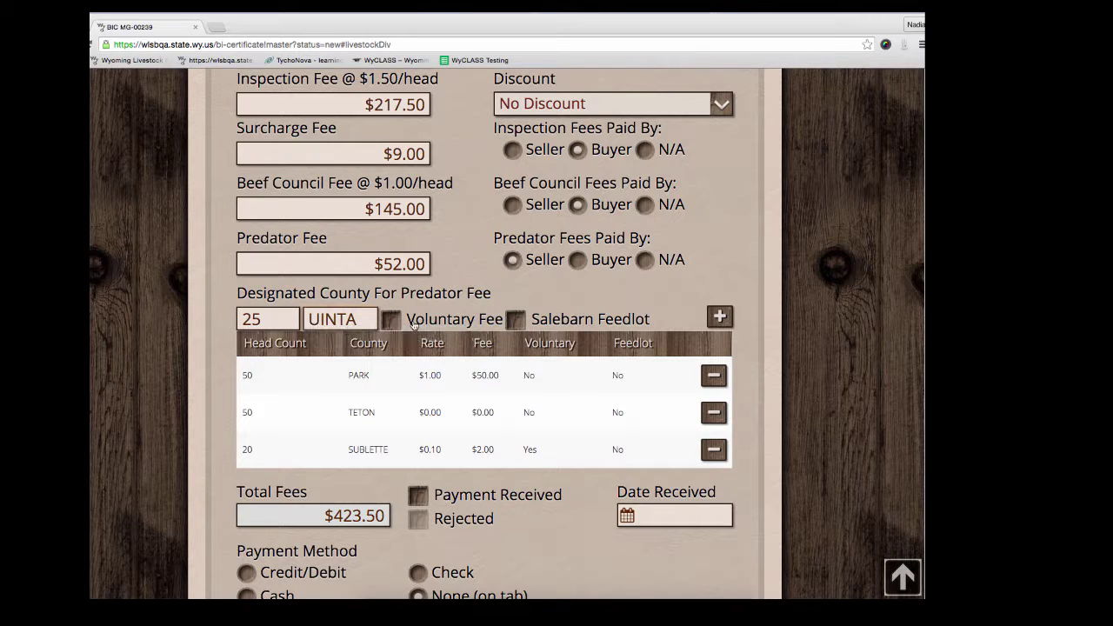
click(516, 320)
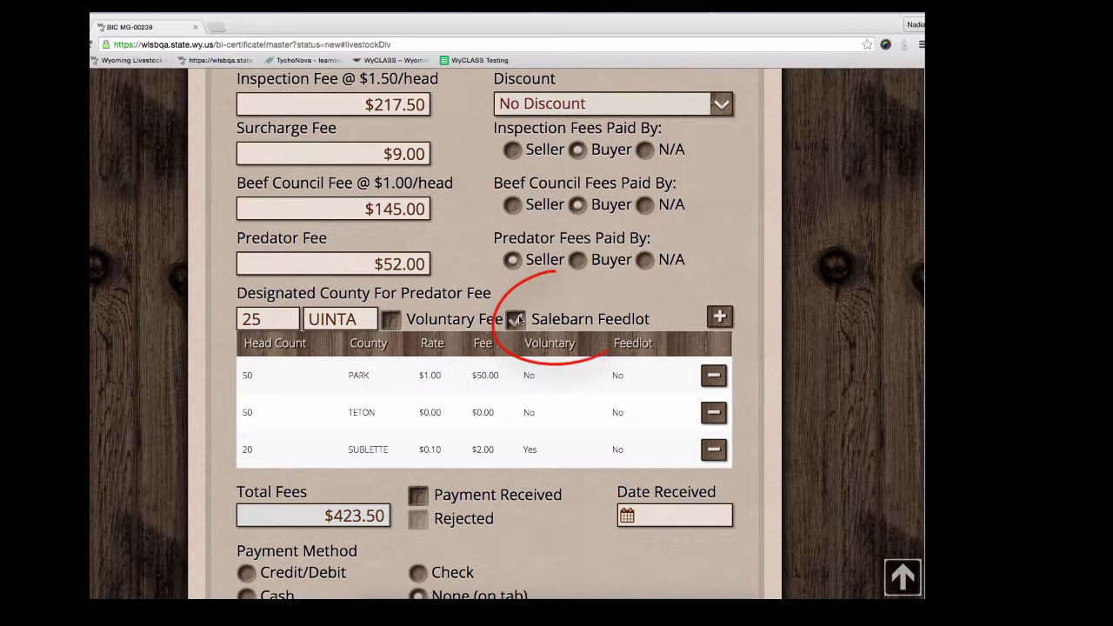
click(715, 318)
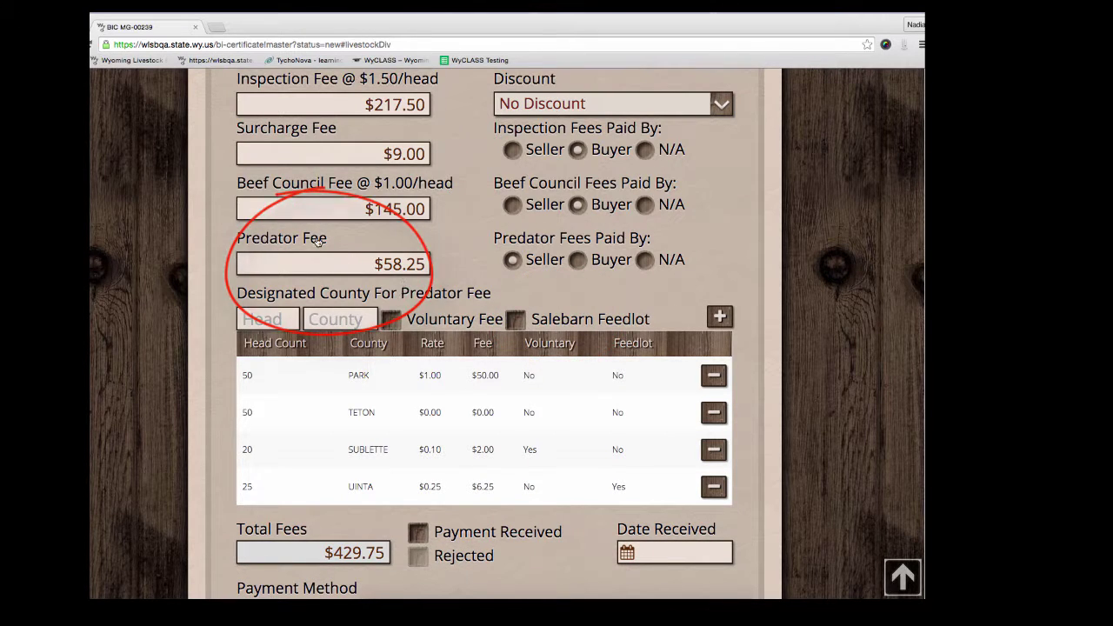
scroll(462, 264, up, 1)
scroll(462, 264, down, 1)
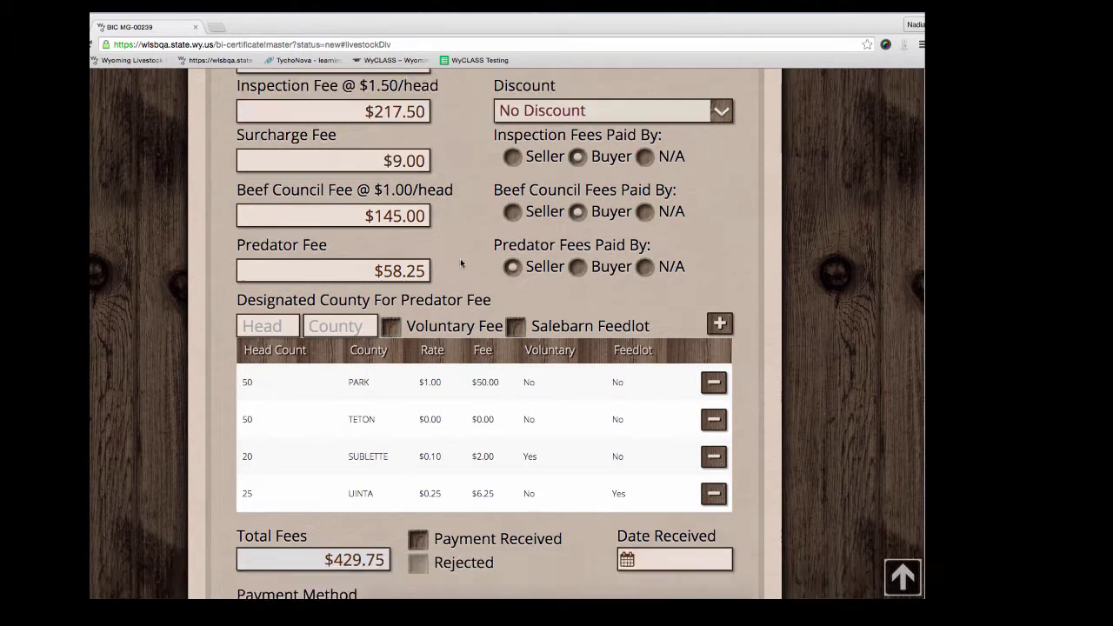
scroll(460, 258, down, 3)
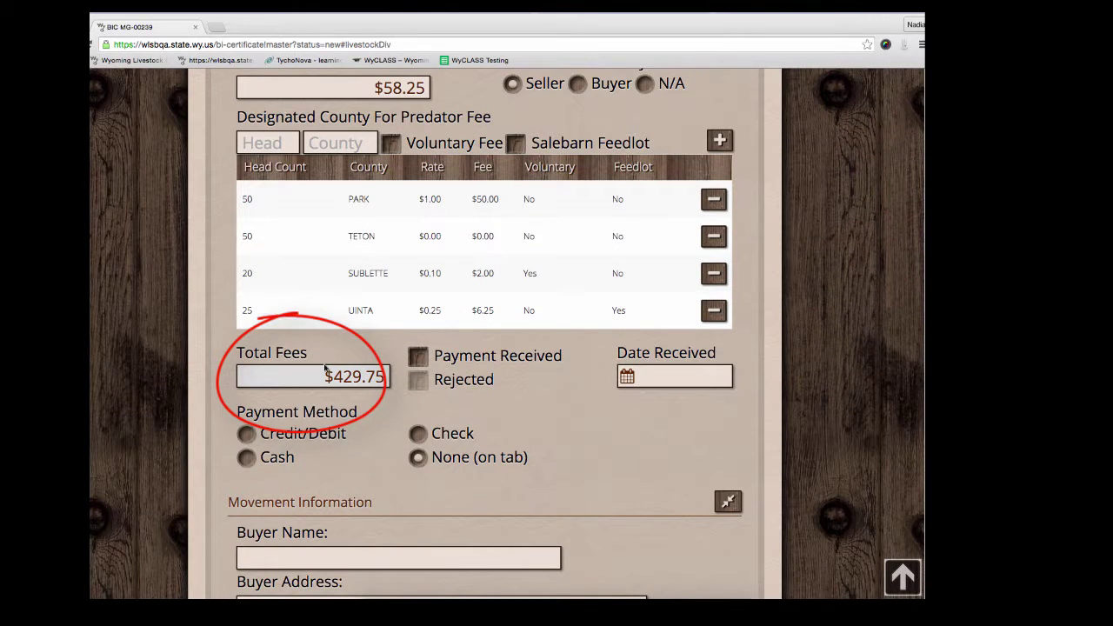
Step: Mark the payment received by check, with check numbers 1234, 4321
scroll(562, 349, down, 2)
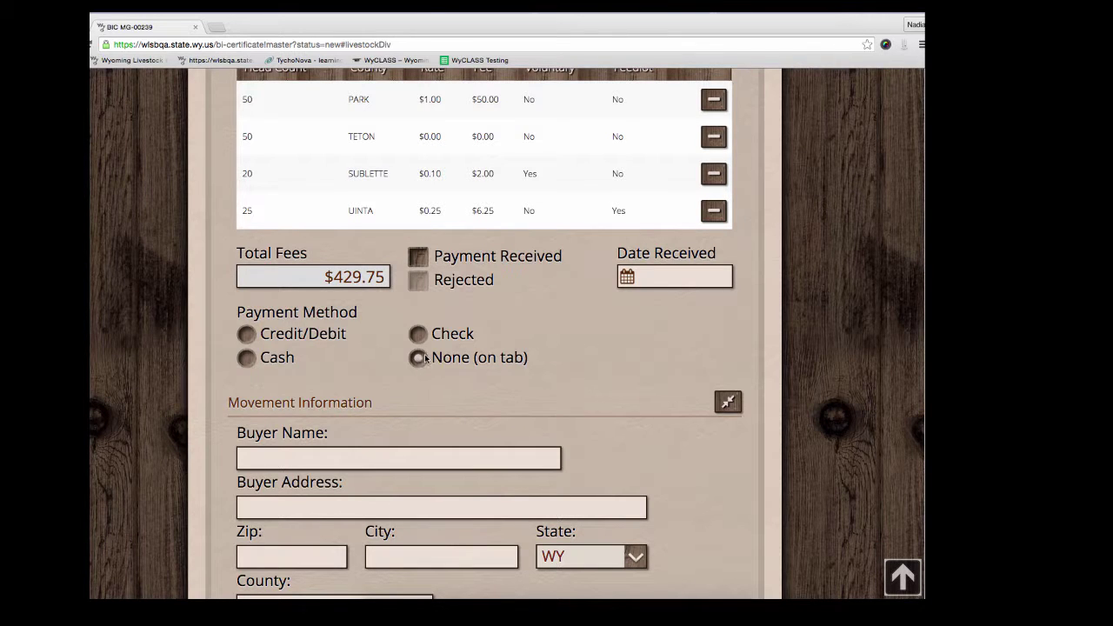
click(249, 336)
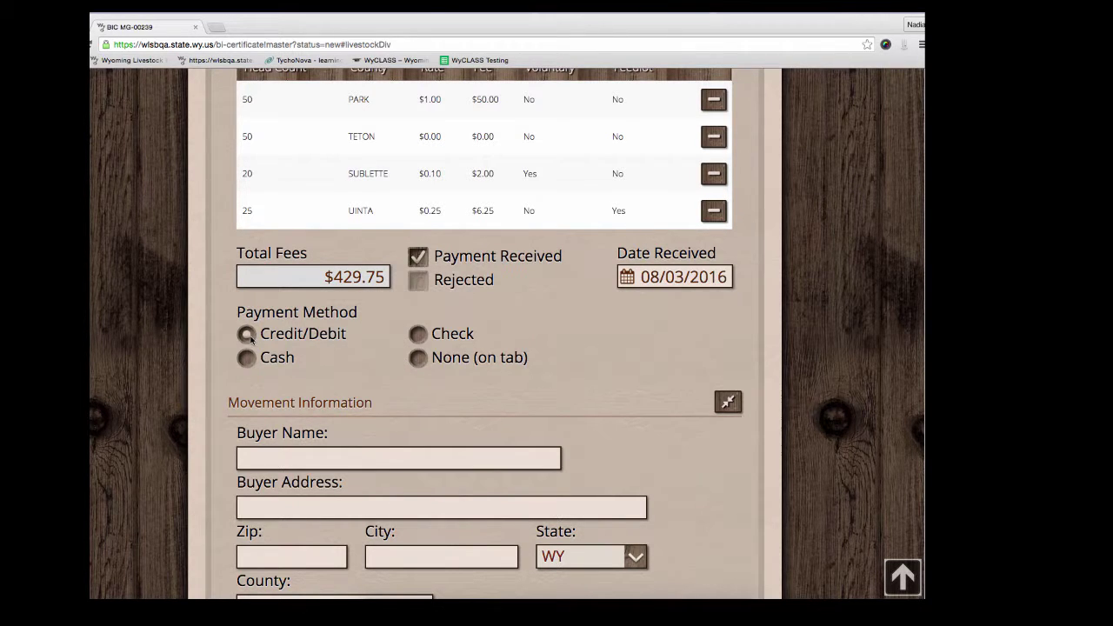
click(247, 358)
click(417, 335)
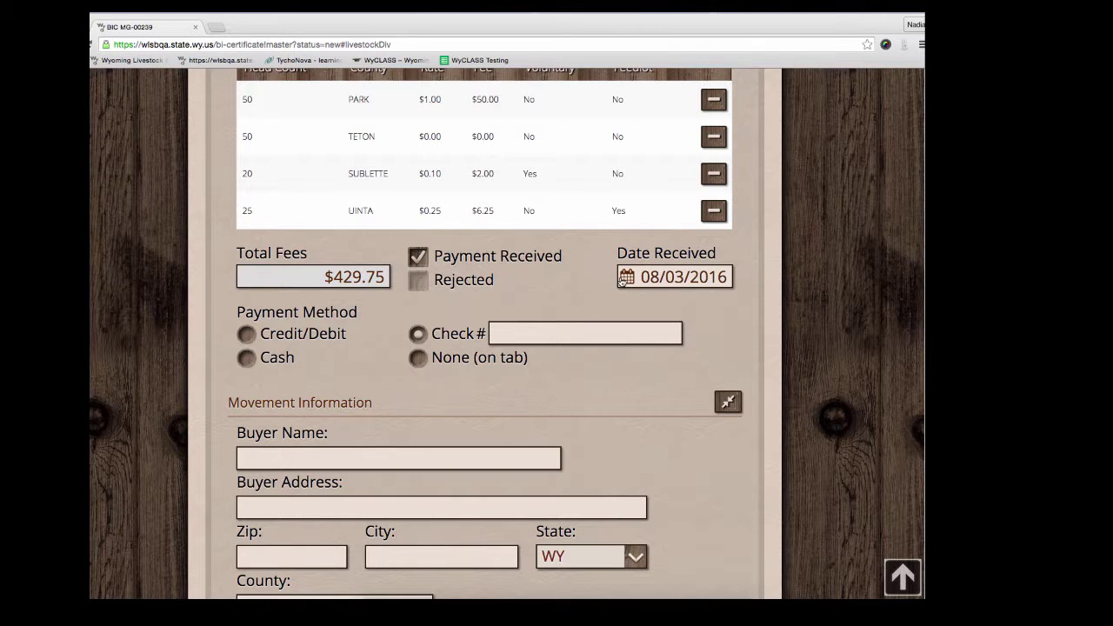
click(514, 335)
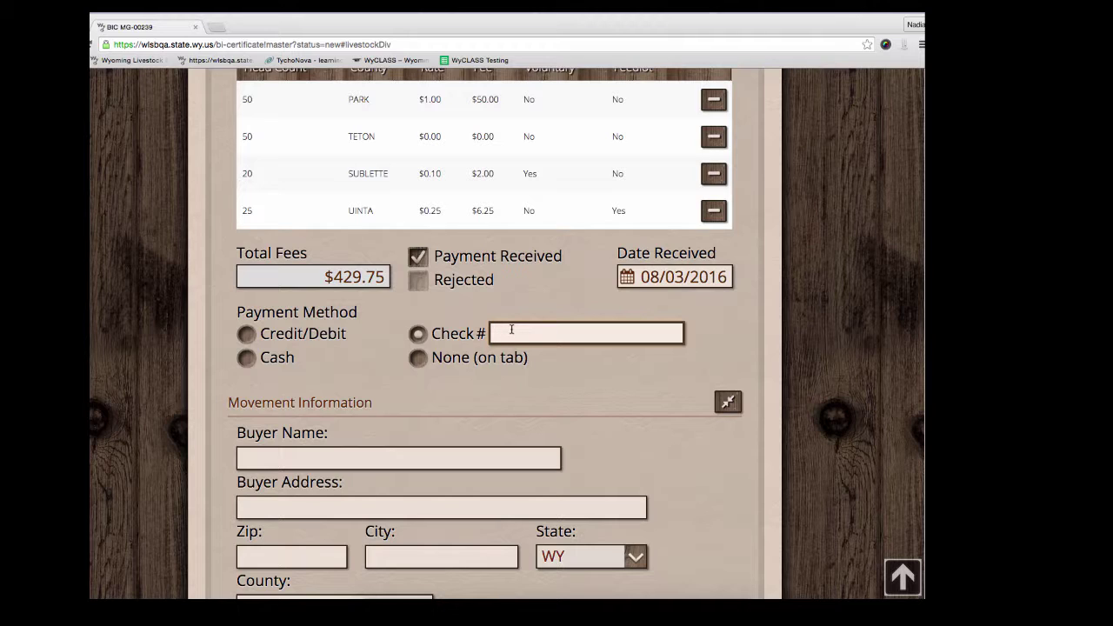
text(1234, 4321)
click(537, 366)
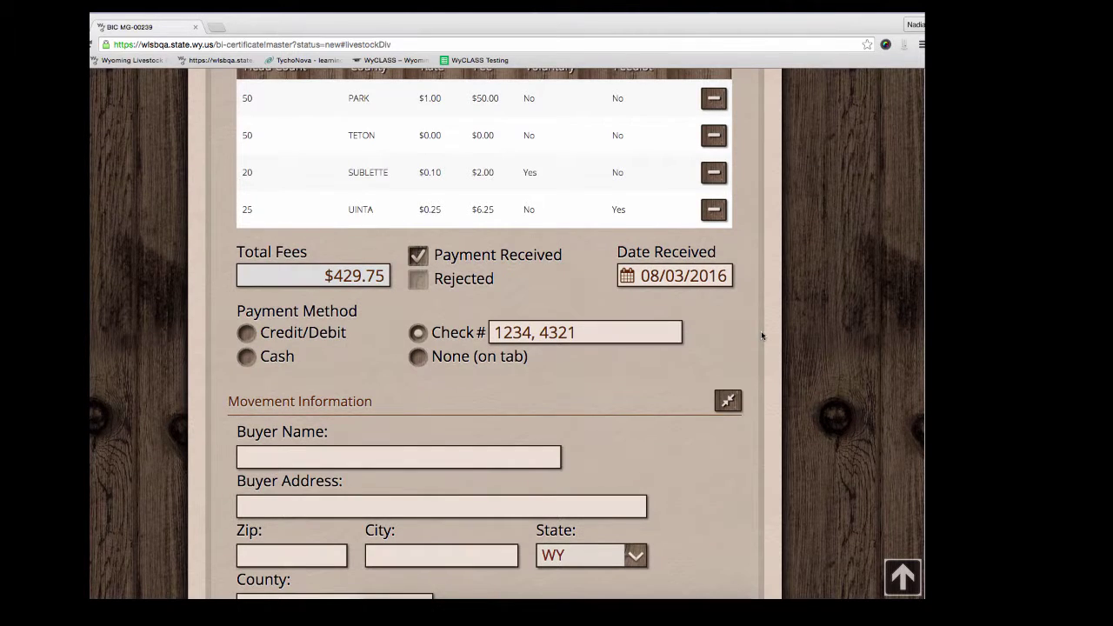
scroll(761, 330, down, 5)
Step: Enter the buyer's name, street address and zip 57301, autofilling MITCHELL, SD, DAVISON
scroll(761, 336, down, 2)
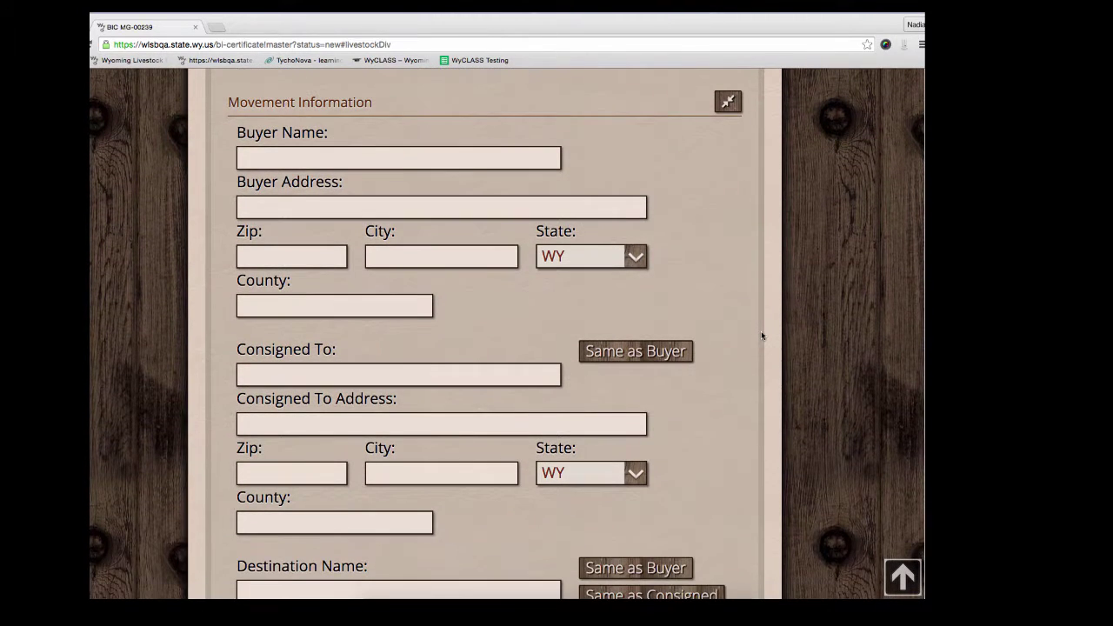
click(395, 162)
text(Will)
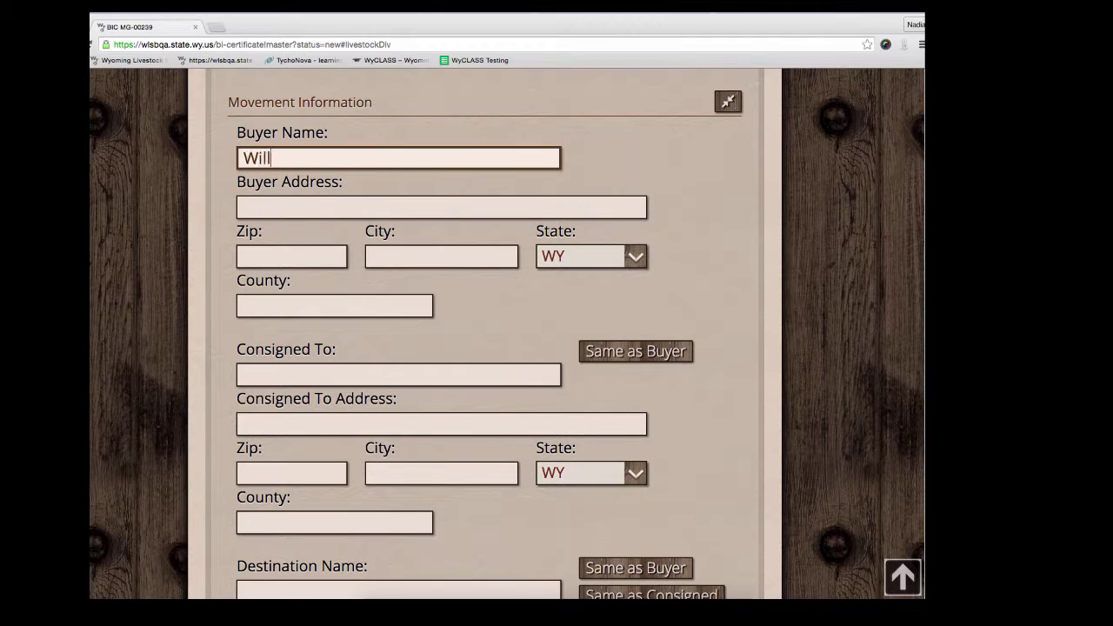
text(iam Buyer)
key(Tab)
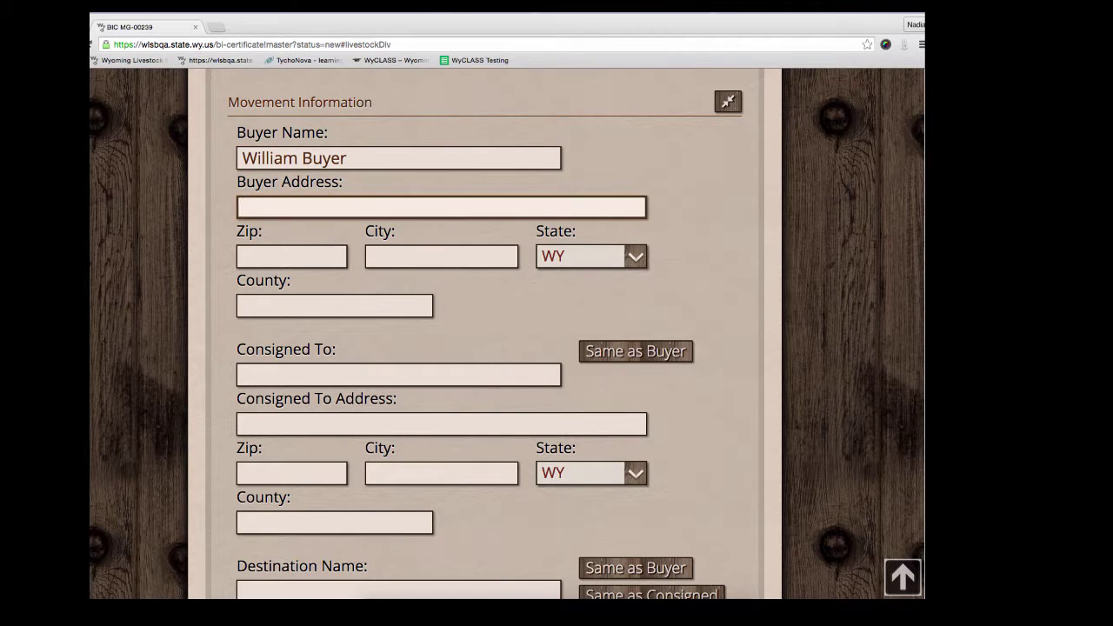
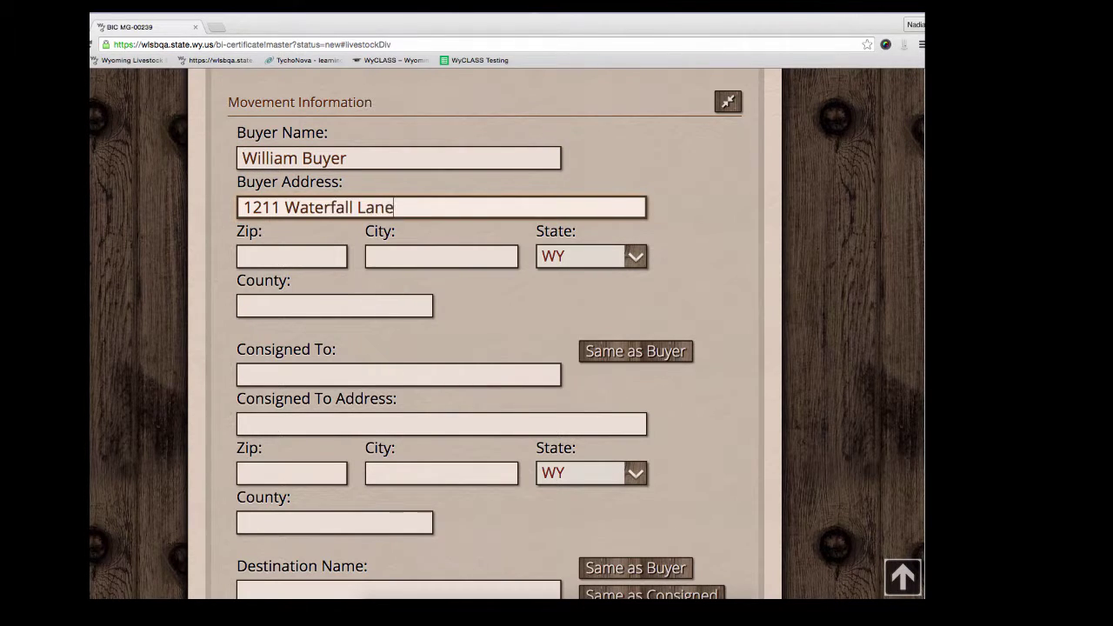
key(Tab)
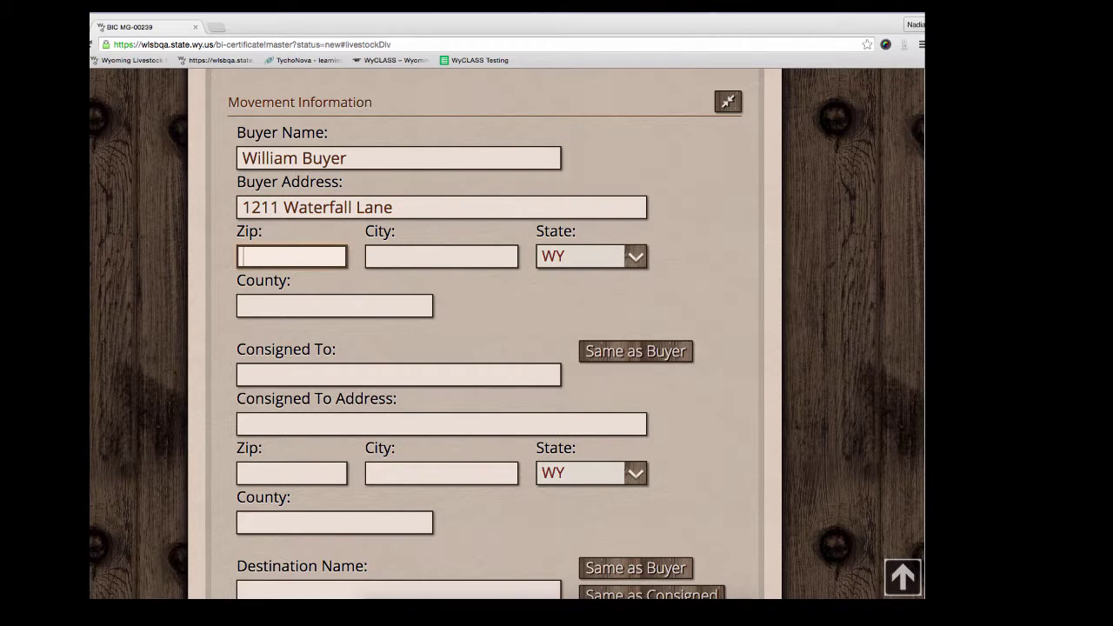
text(57301)
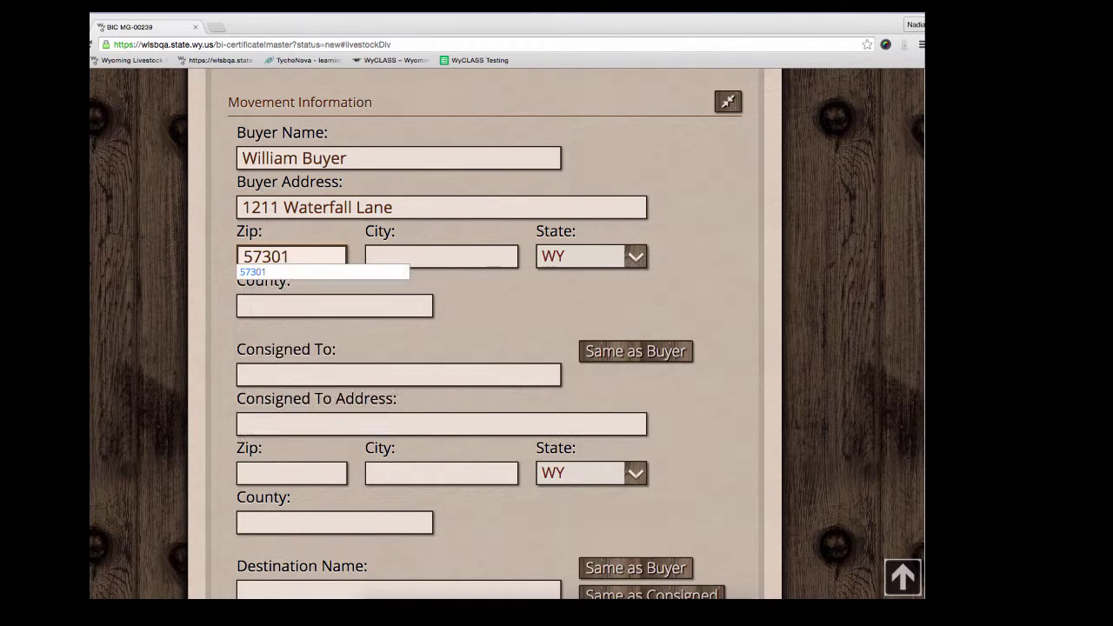
key(Tab)
key(Tab)
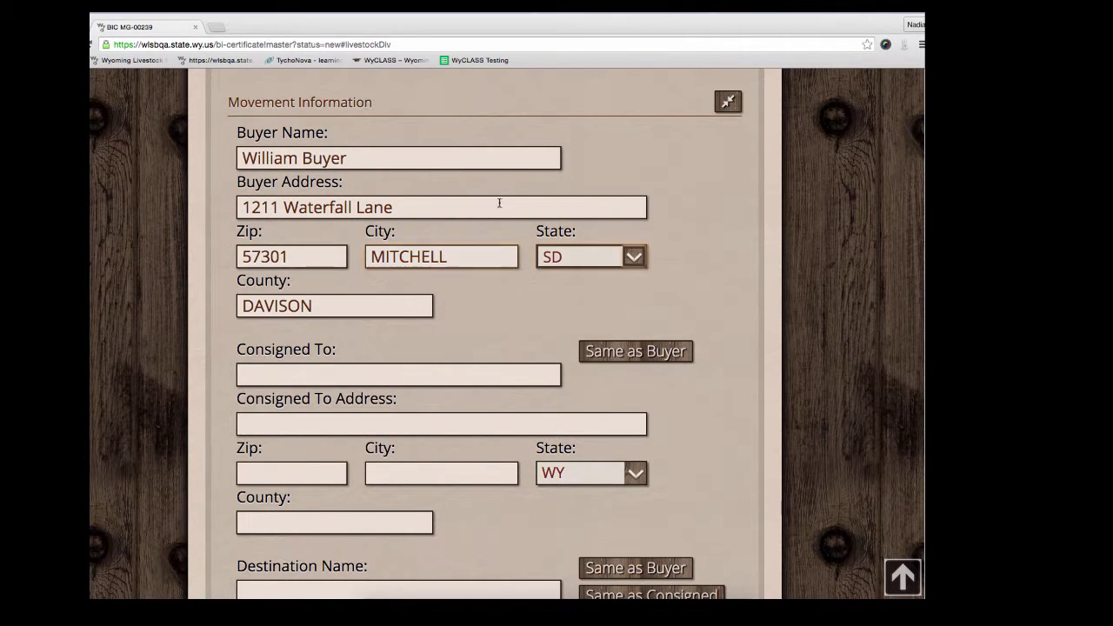
click(715, 275)
scroll(716, 275, down, 3)
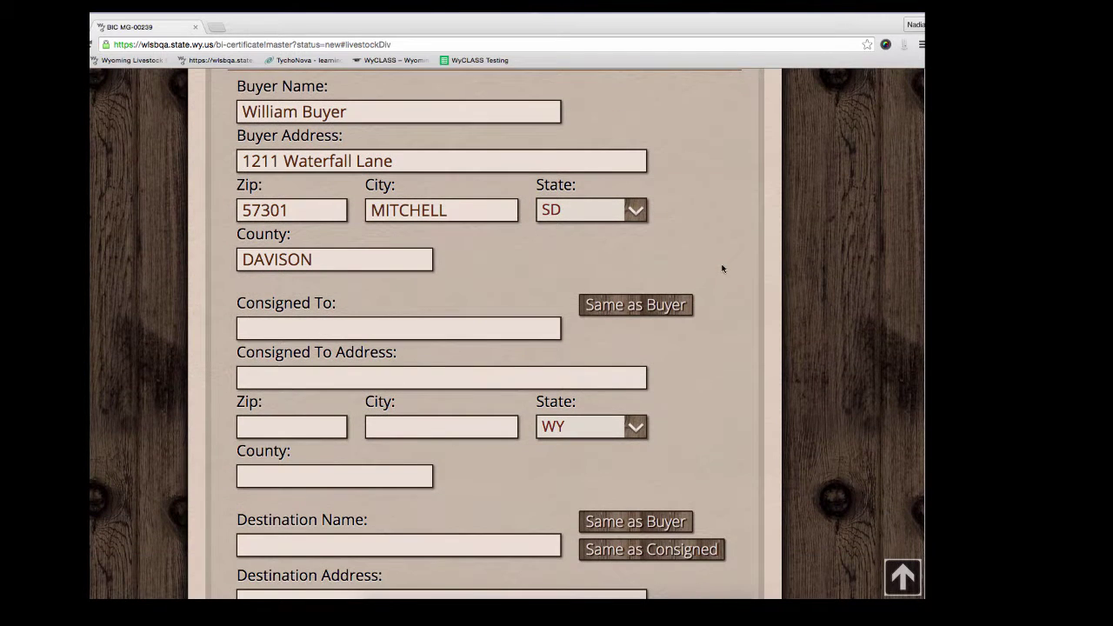
scroll(720, 271, down, 2)
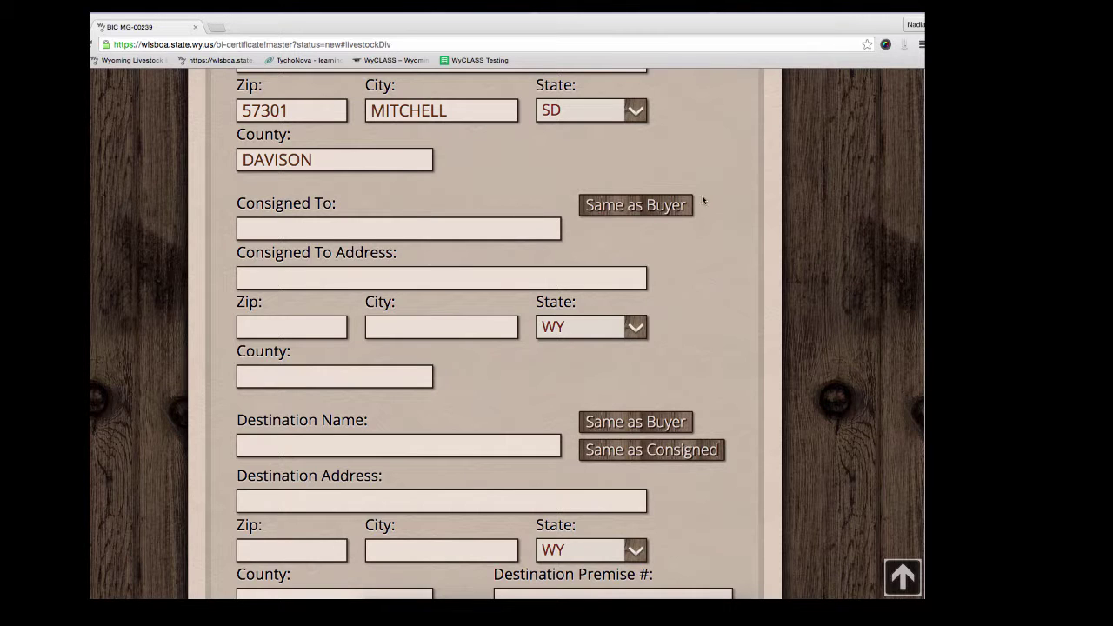
scroll(715, 223, up, 1)
scroll(715, 224, down, 1)
Step: Accept copying the buyer's details into the Consigned To section
click(589, 212)
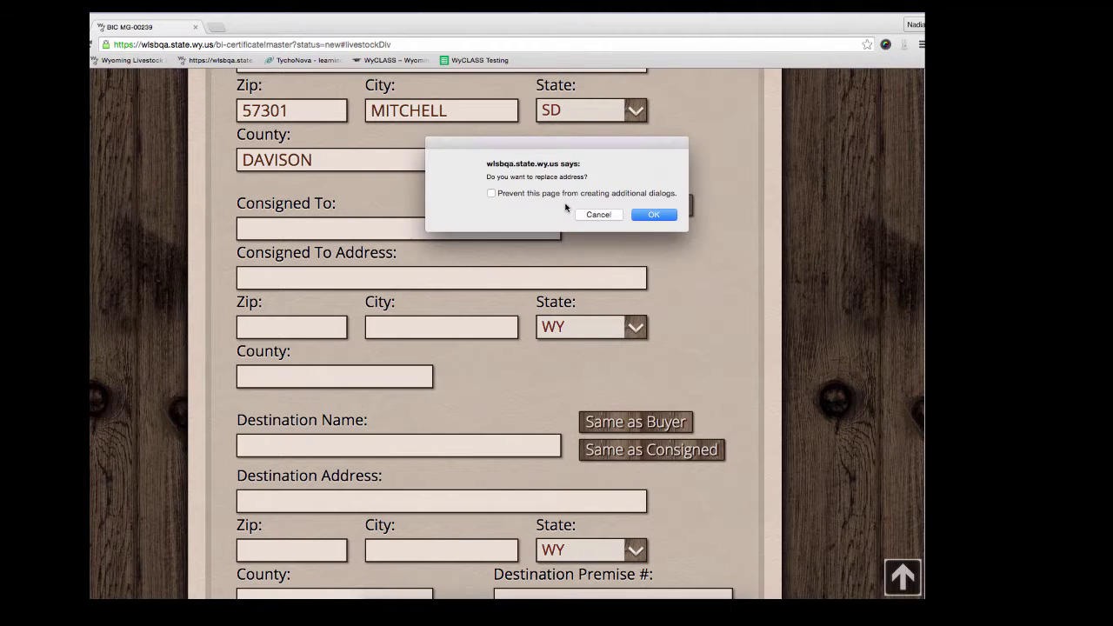
click(654, 215)
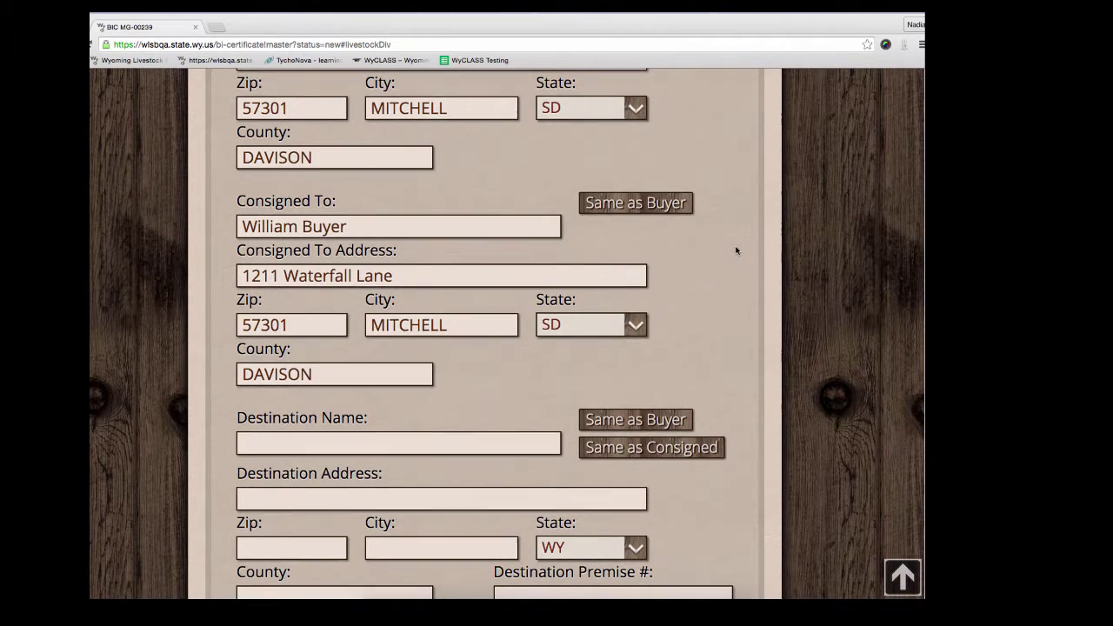
scroll(736, 251, down, 3)
scroll(733, 246, down, 2)
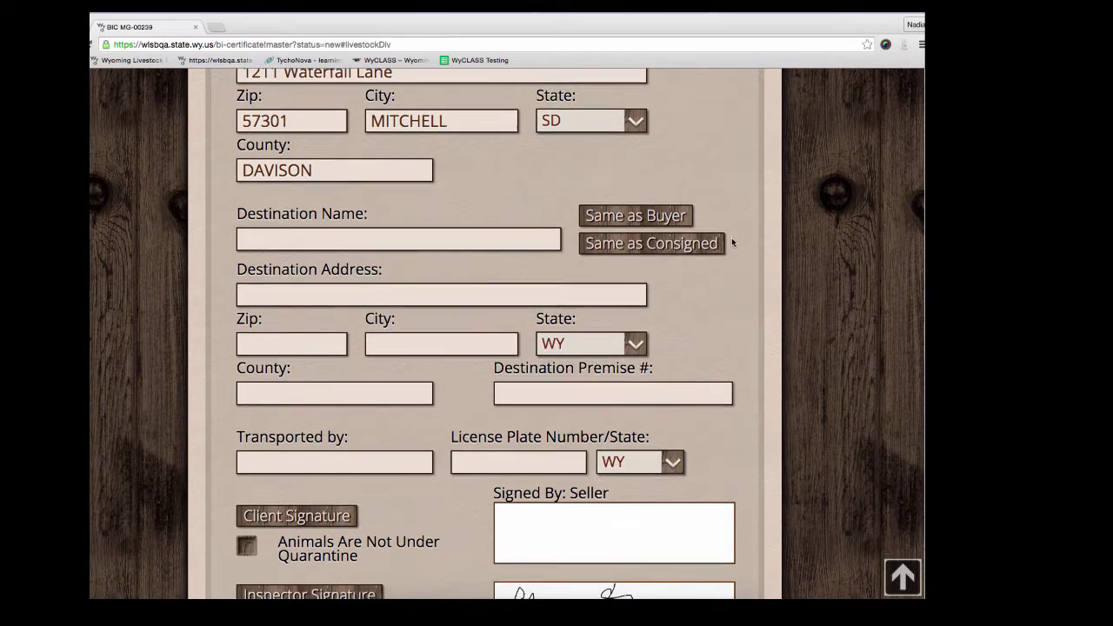
Step: Enter the destination name, street address and zip 80102, autofilling BENNETT, CO, ADAMS
click(393, 226)
text(David Des)
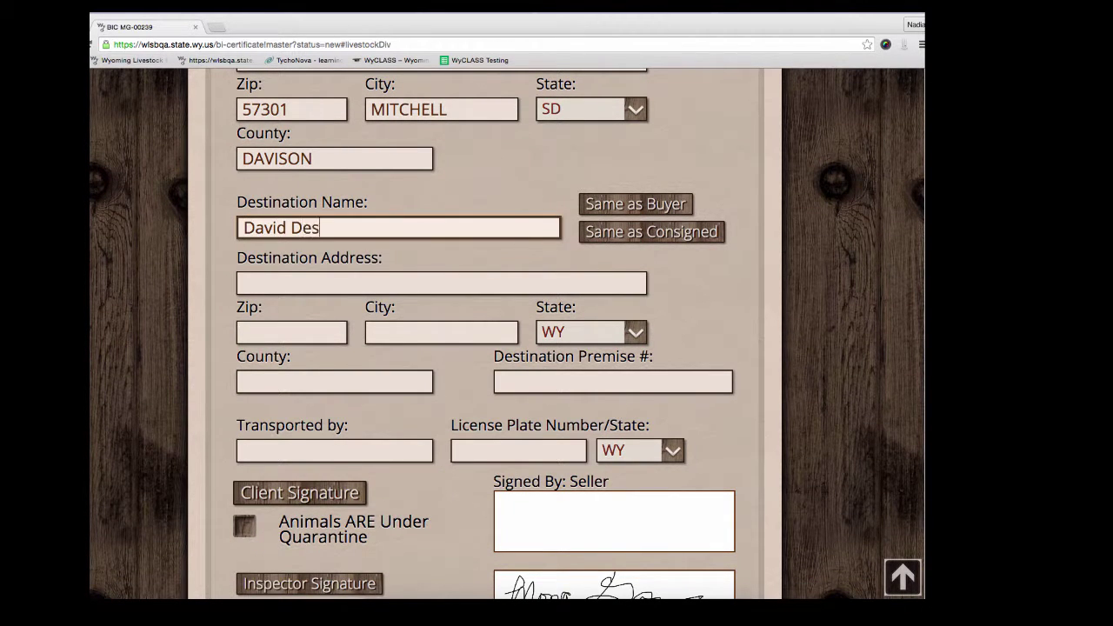
text(tination)
key(Tab)
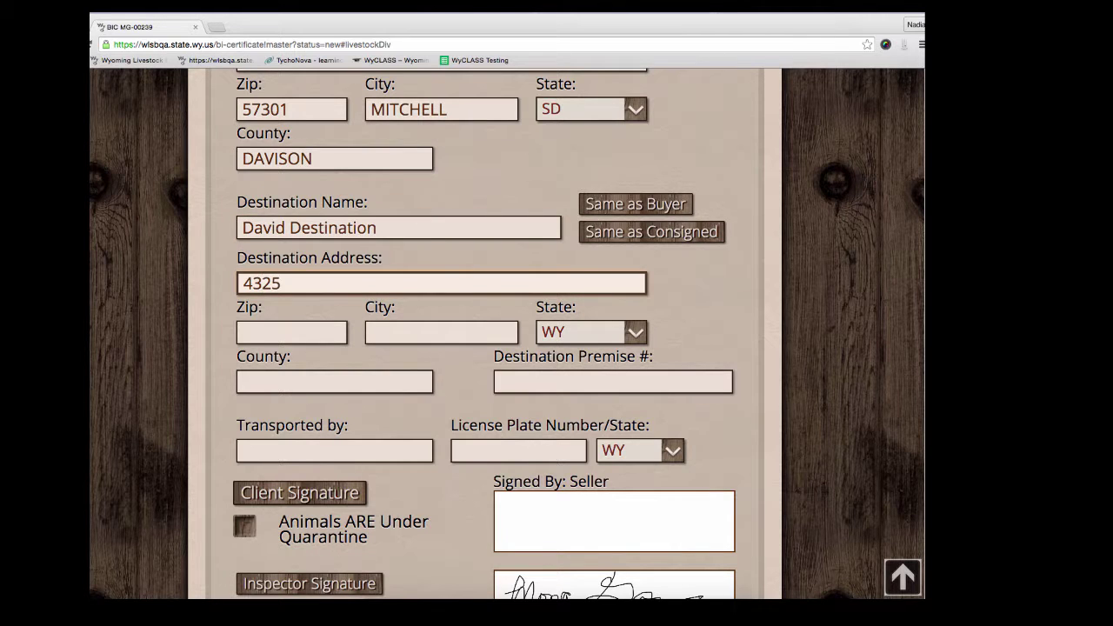
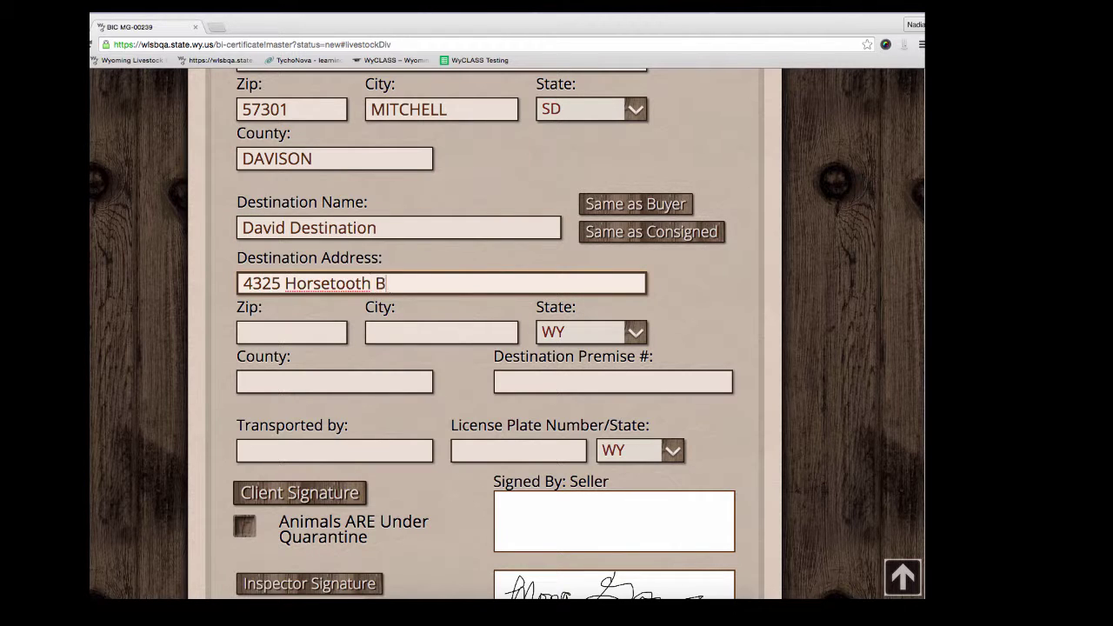
key(Tab)
text(80102)
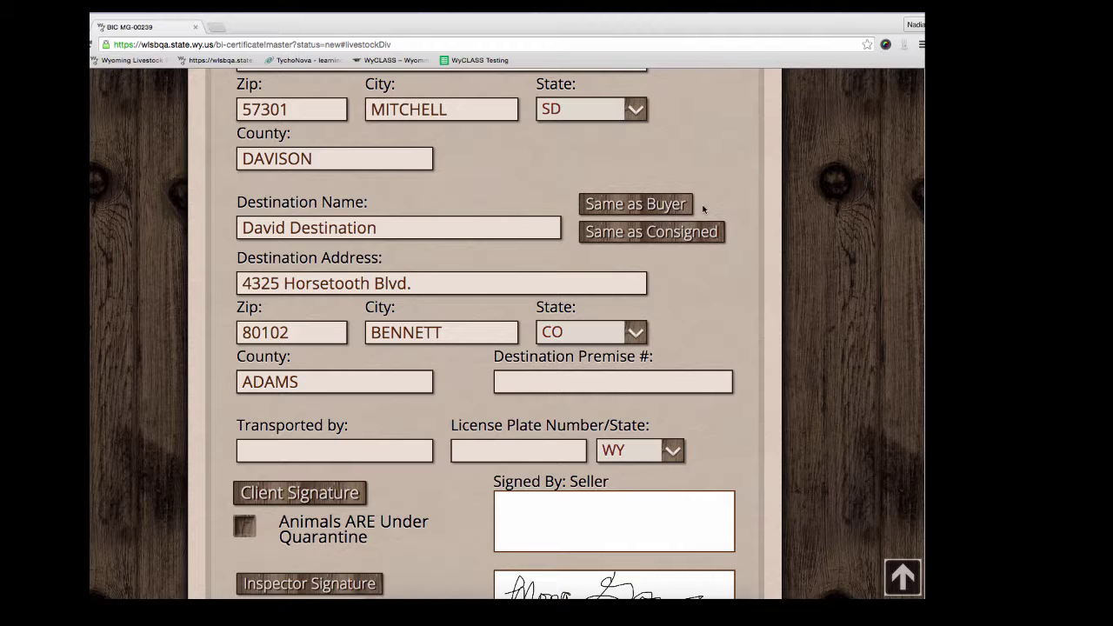
scroll(451, 364, down, 1)
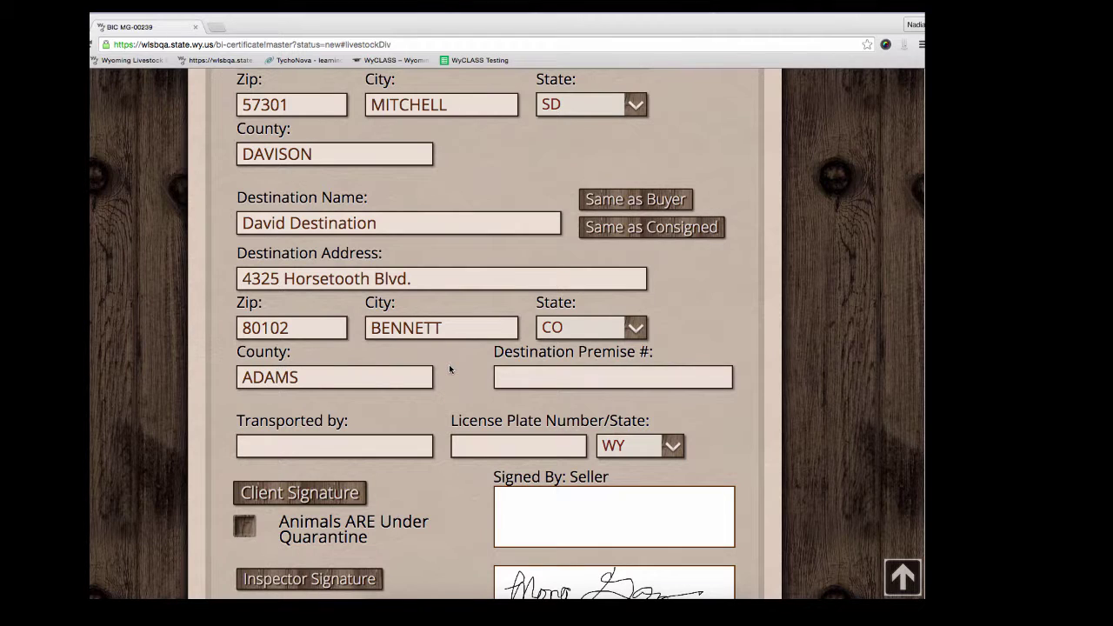
Step: Enter destination premise number 987987987
scroll(443, 358, down, 3)
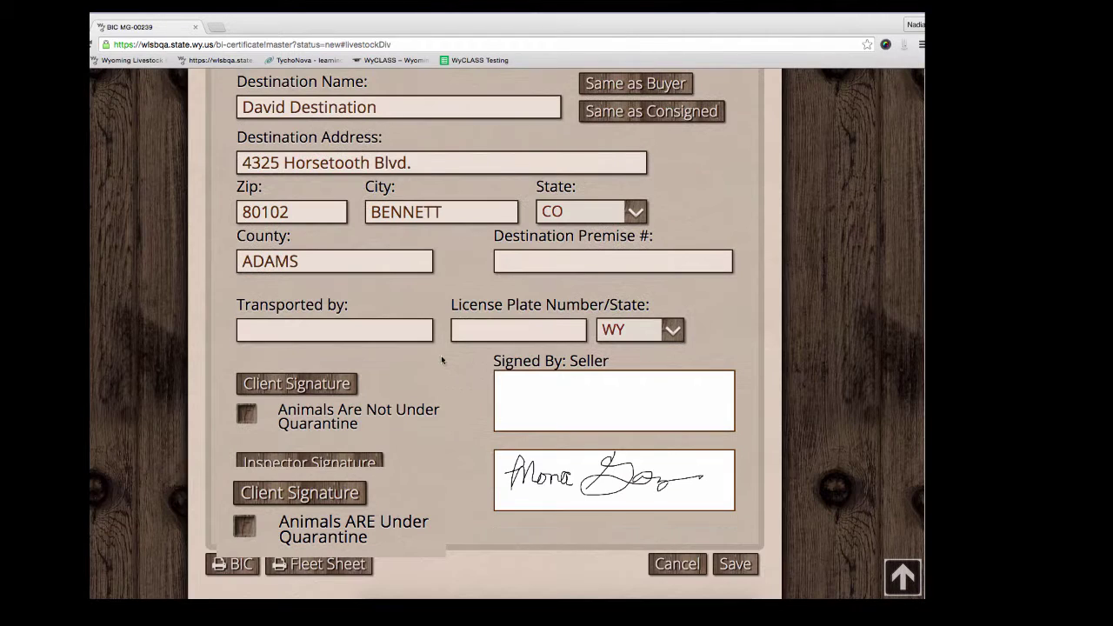
click(511, 261)
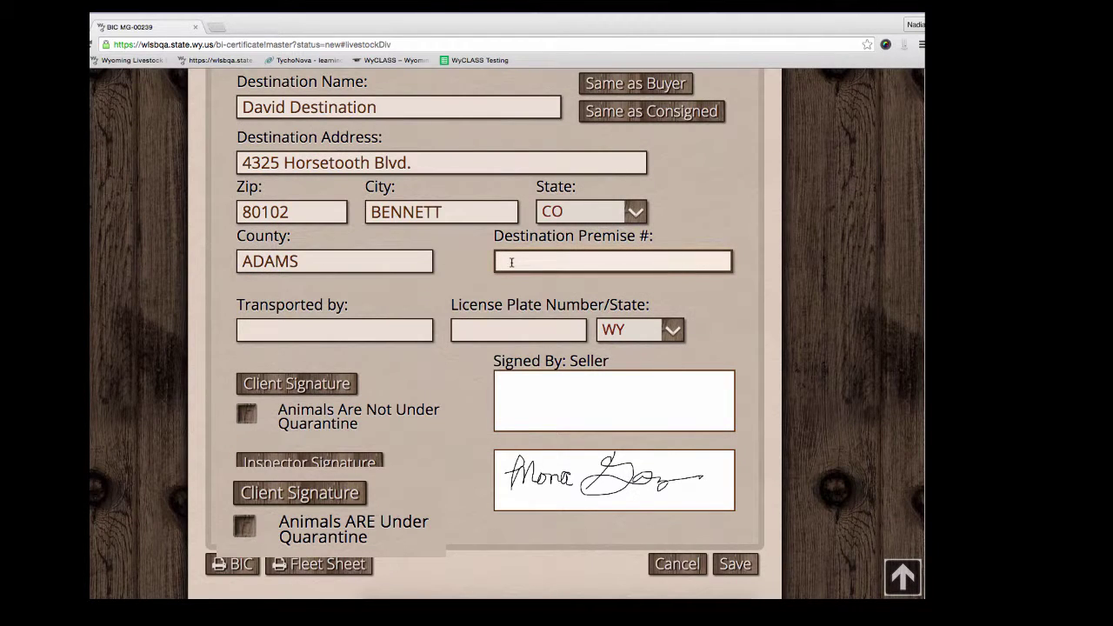
text(9)
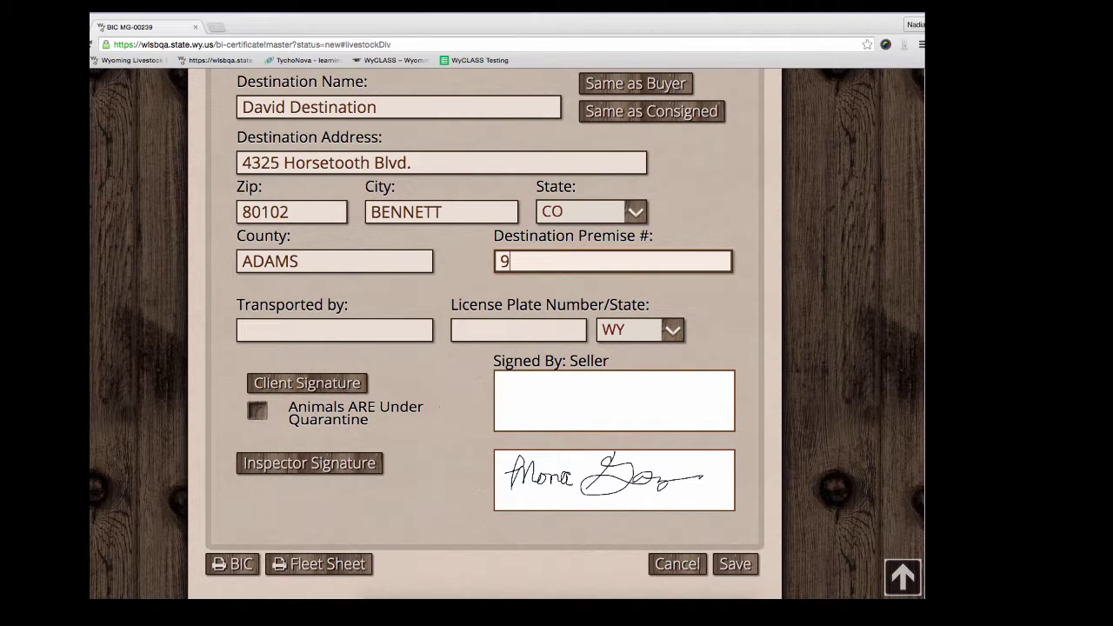
text(87987987)
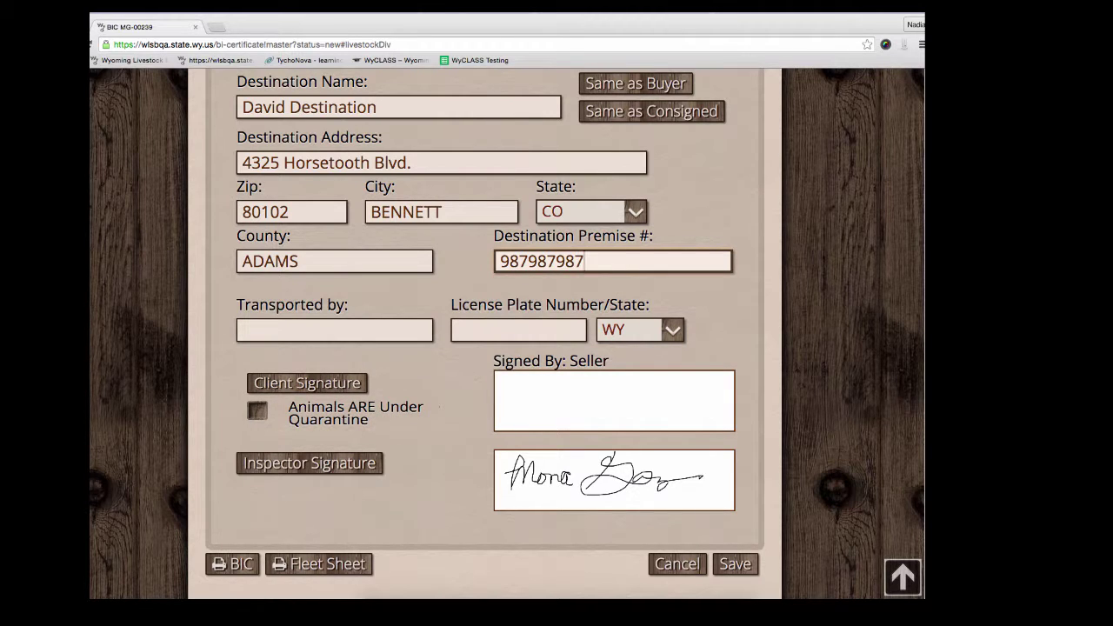
Step: Set the transporter to Acme Transportation with licence plate 65444, state WY
click(399, 327)
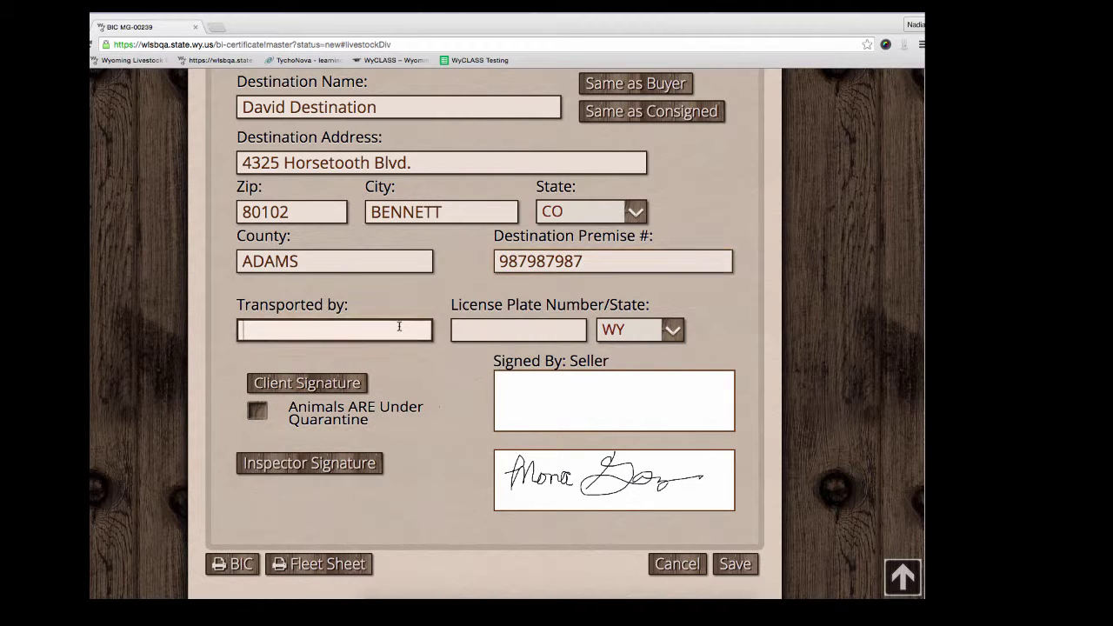
text(Acme Transporta)
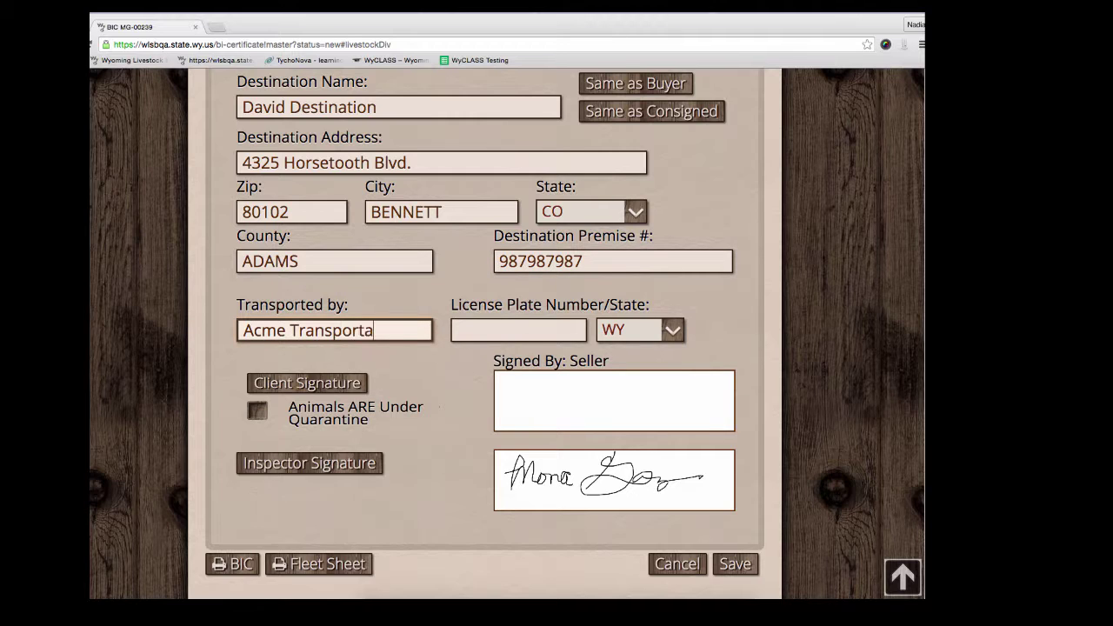
text(tion)
key(Tab)
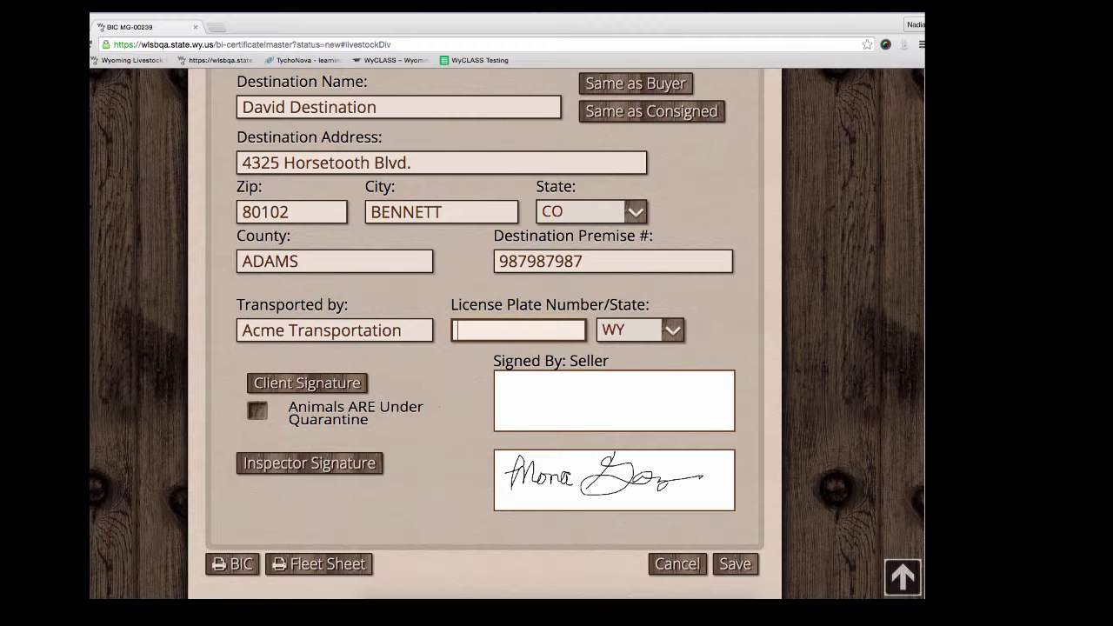
text(65444)
click(642, 330)
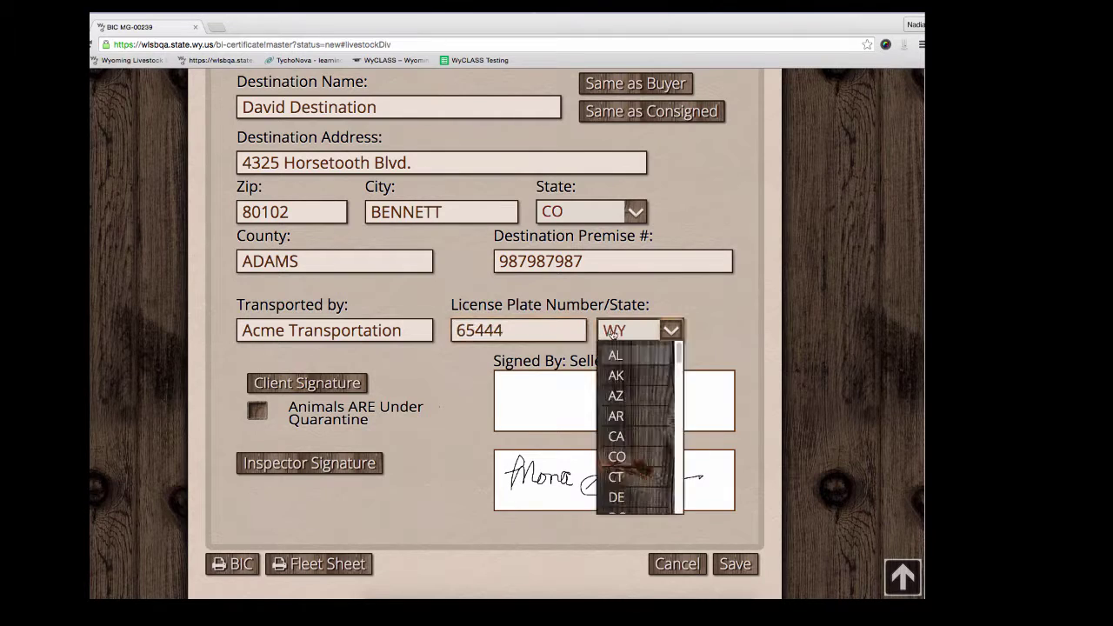
scroll(421, 391, down, 2)
scroll(421, 390, down, 1)
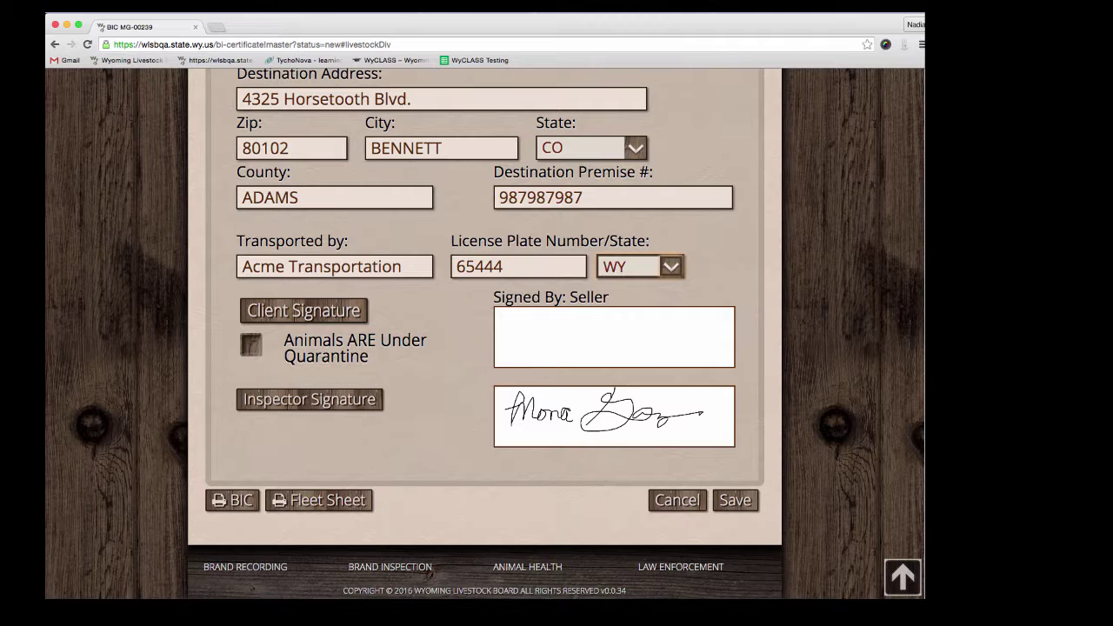
click(303, 311)
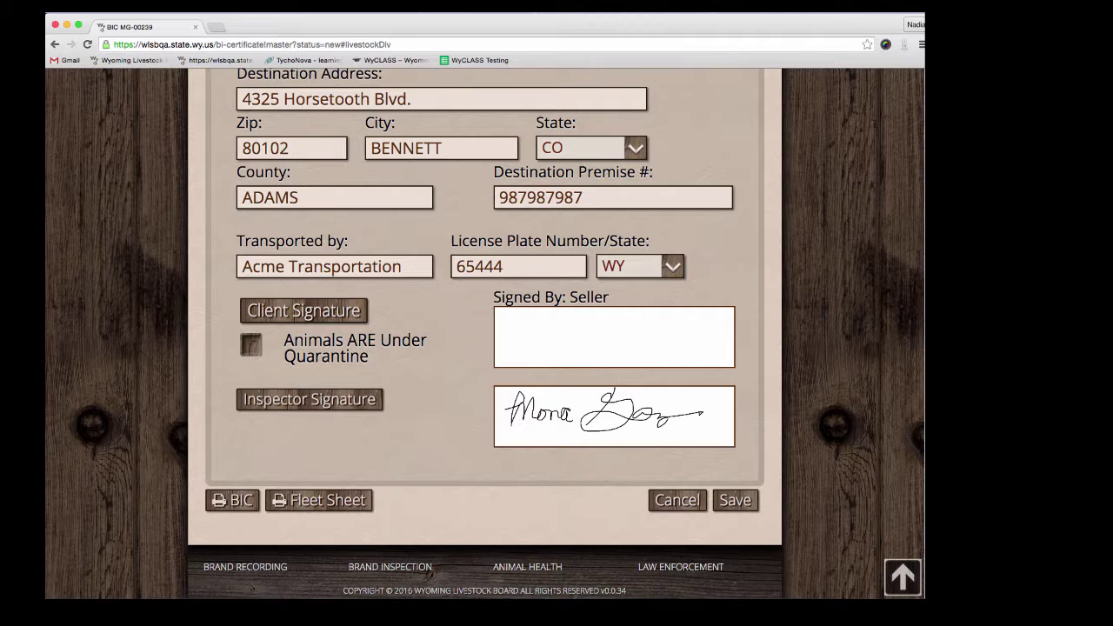
Step: Mark the client signature as Owner and draw the owner's handwritten signature onto the certificate
click(265, 314)
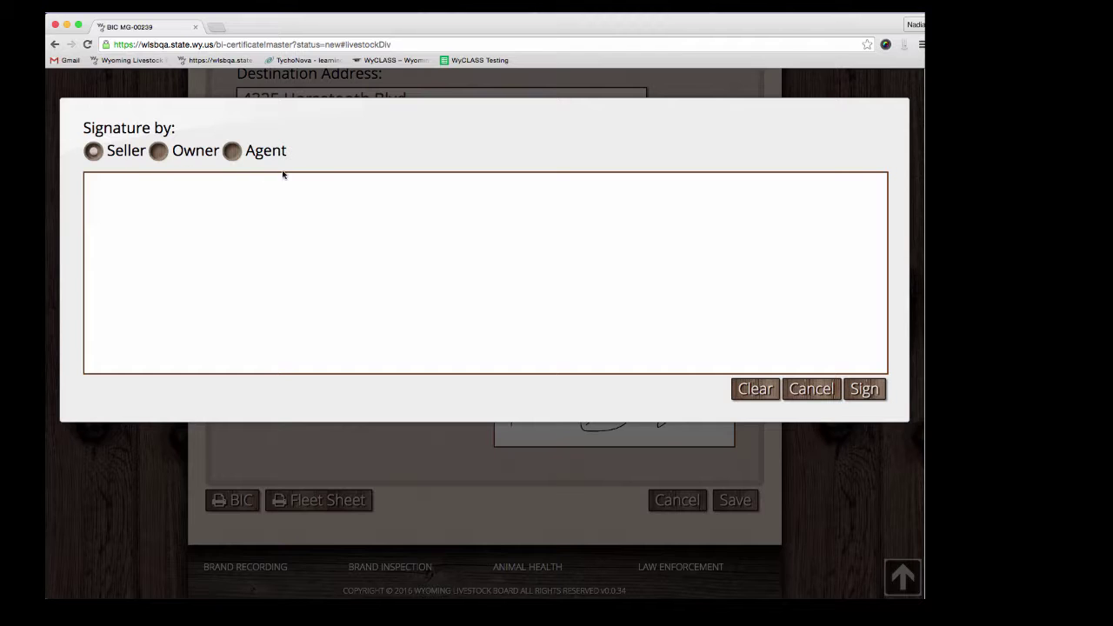
click(158, 151)
mouse_move(132, 201)
mouse_down()
mouse_move(137, 261)
mouse_move(221, 233)
mouse_up()
drag(235, 263, 384, 303)
drag(282, 252, 320, 249)
drag(247, 221, 249, 242)
mouse_move(411, 228)
mouse_down()
mouse_move(429, 230)
mouse_move(452, 287)
mouse_up()
mouse_move(452, 252)
mouse_down()
mouse_move(514, 292)
mouse_move(577, 306)
mouse_up()
click(864, 389)
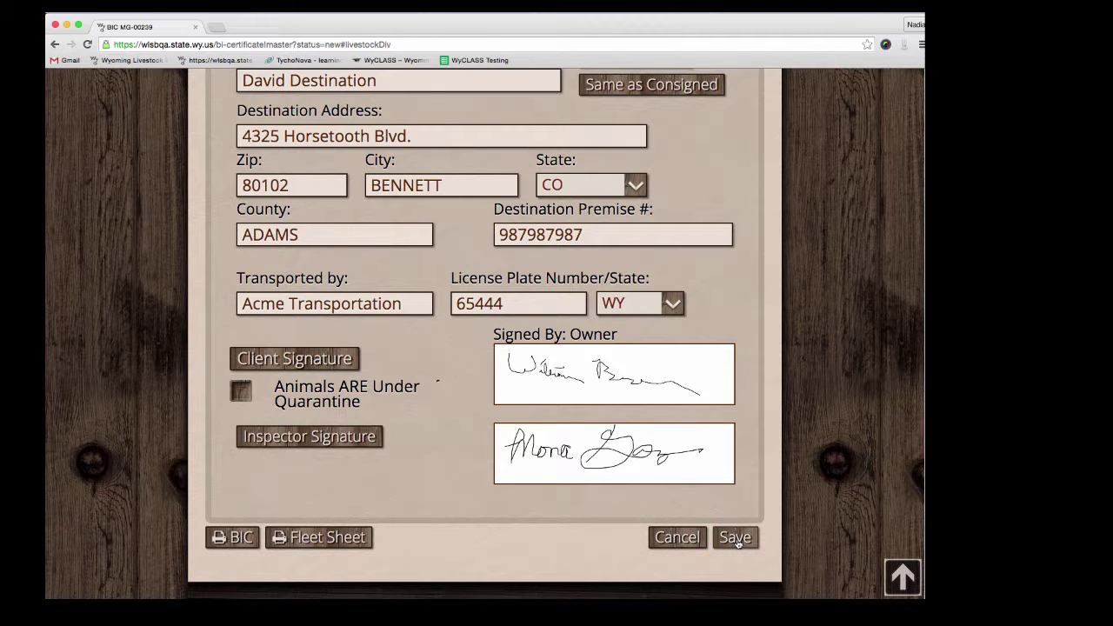
Step: Save the certificate as MG-00241 and reopen it from the certificate list for editing
click(736, 537)
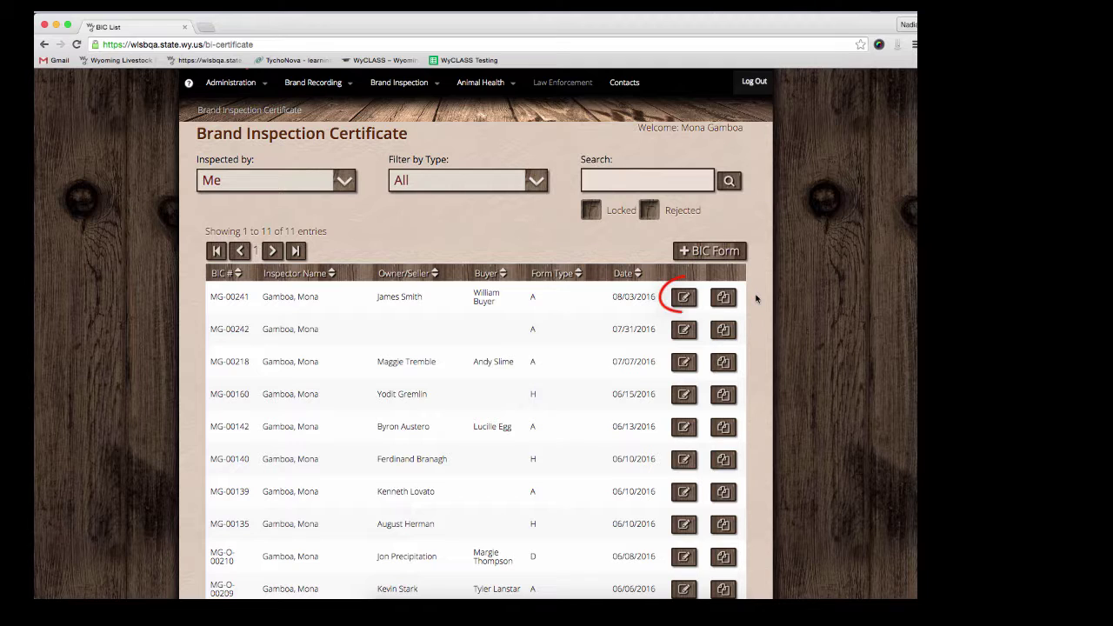
click(683, 297)
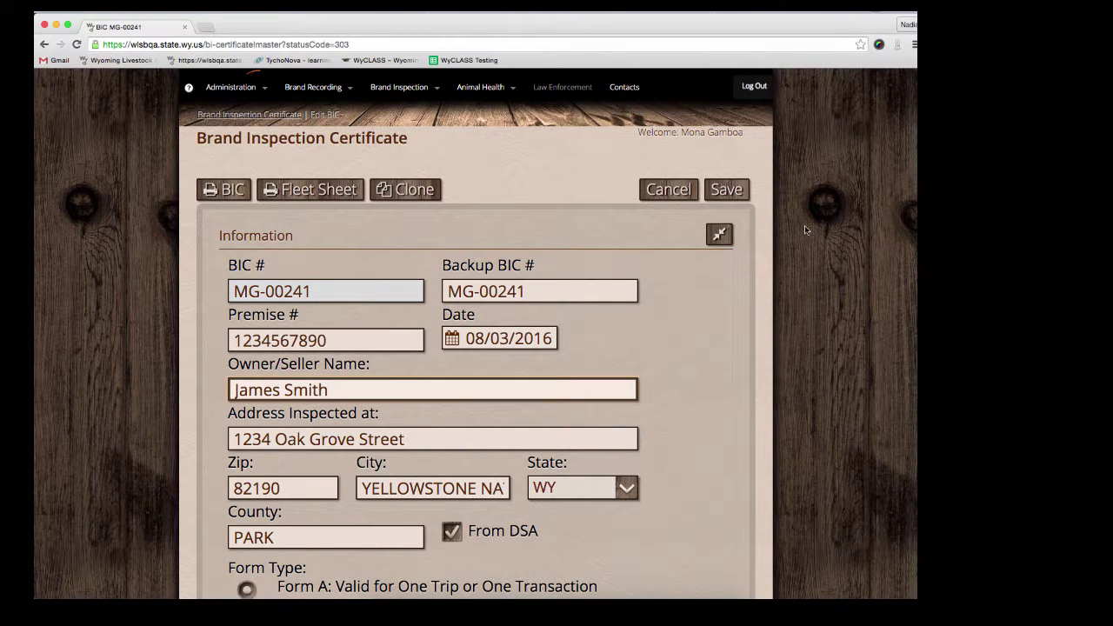
Step: Print the Title, Seller, Transportation and General copies of MG-00241 with Copies set to 2
click(231, 194)
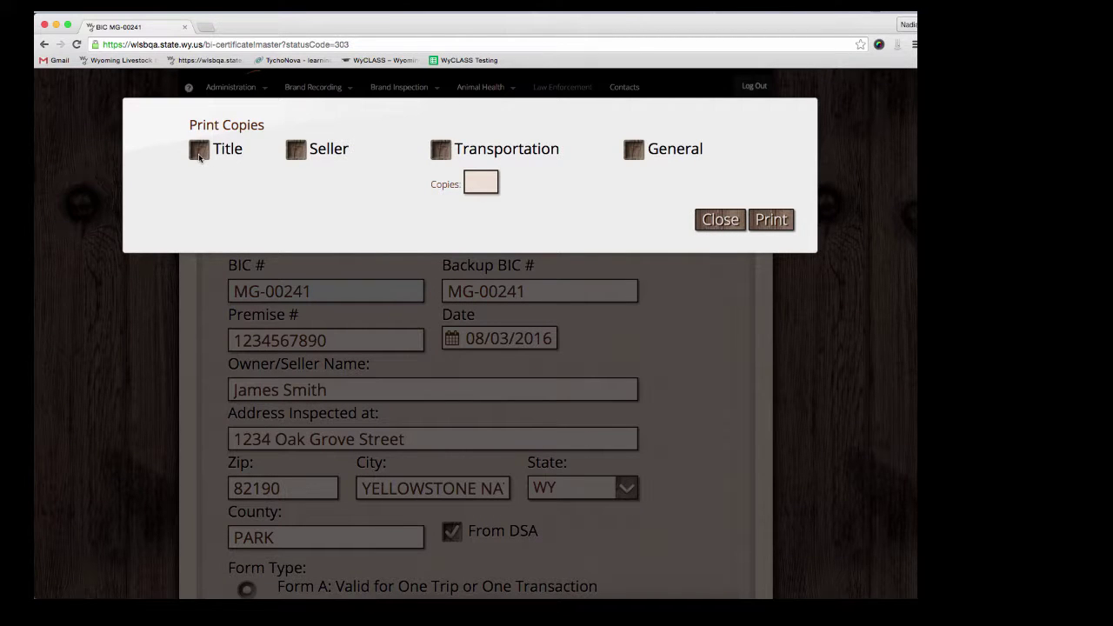
click(199, 153)
click(294, 150)
click(442, 151)
click(474, 182)
text(2)
click(631, 148)
click(771, 220)
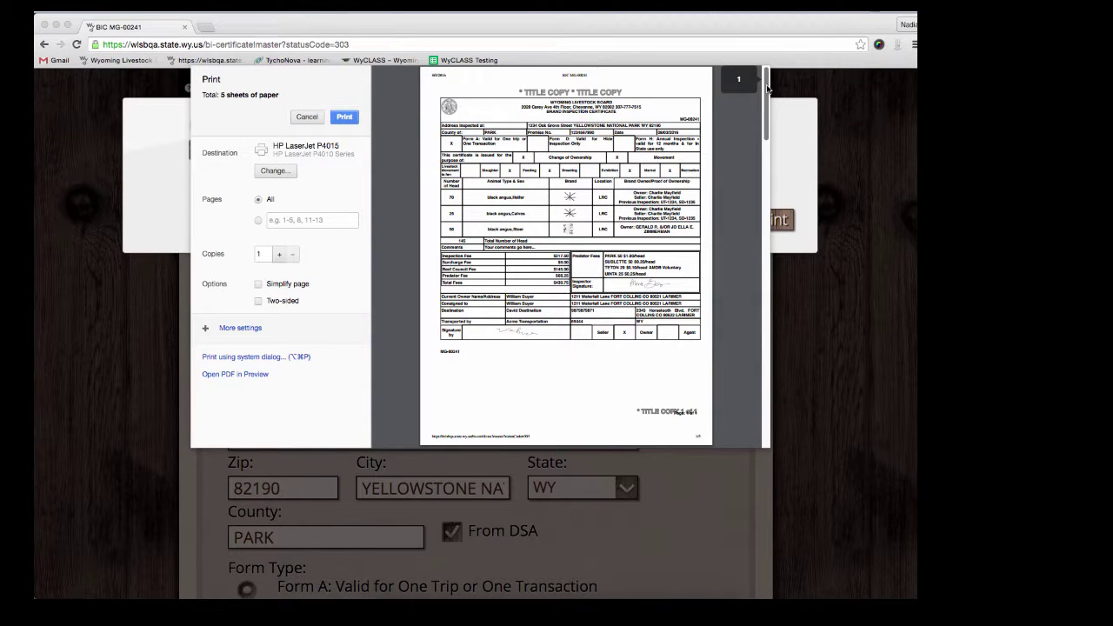
drag(767, 93, 767, 414)
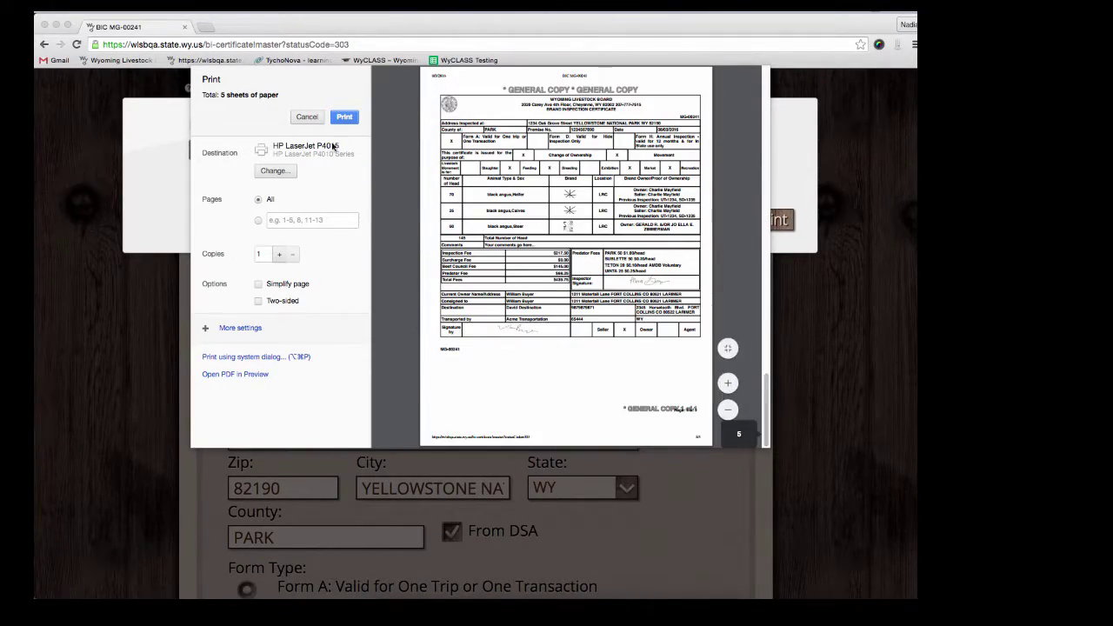
click(308, 117)
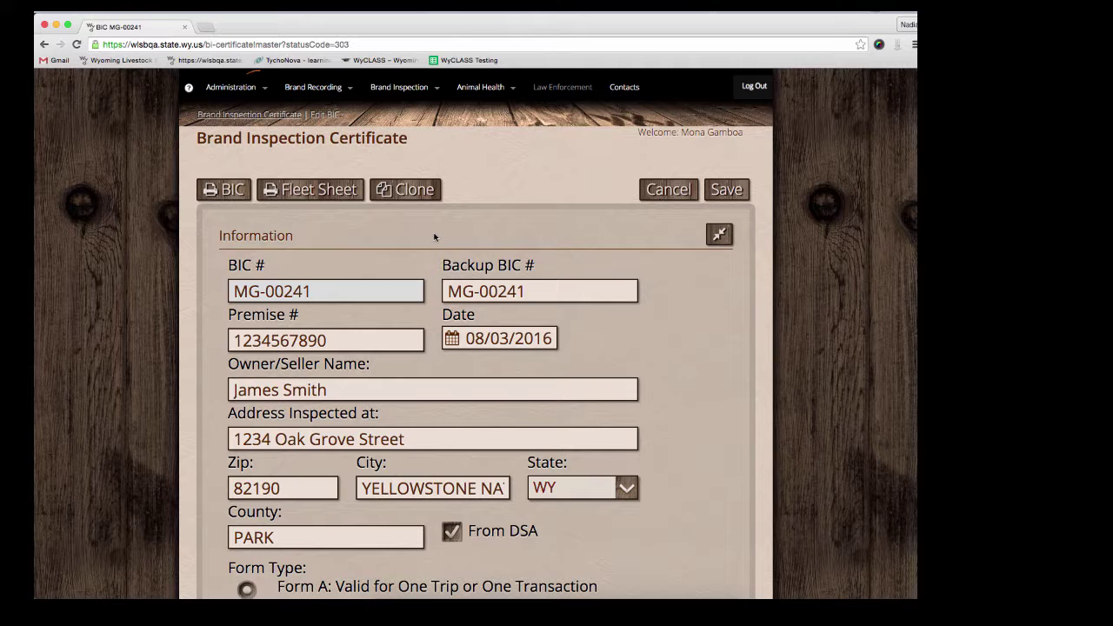
Step: Print a fleet sheet for MG-00241 valid from 08/03/2016 to 08/10/2016
click(315, 193)
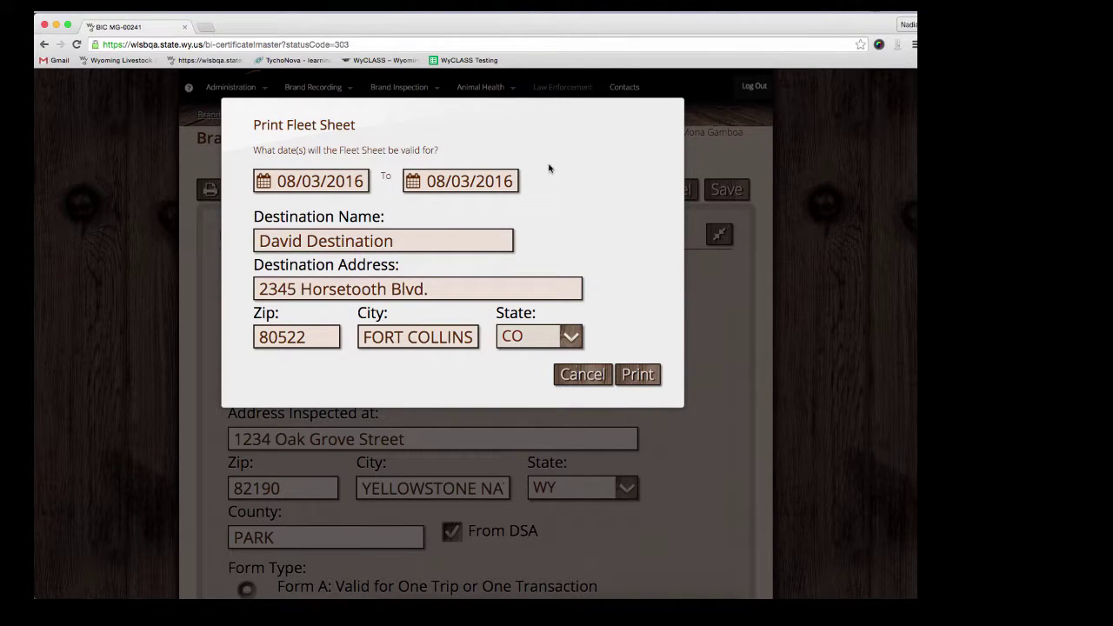
click(504, 181)
click(484, 268)
click(637, 374)
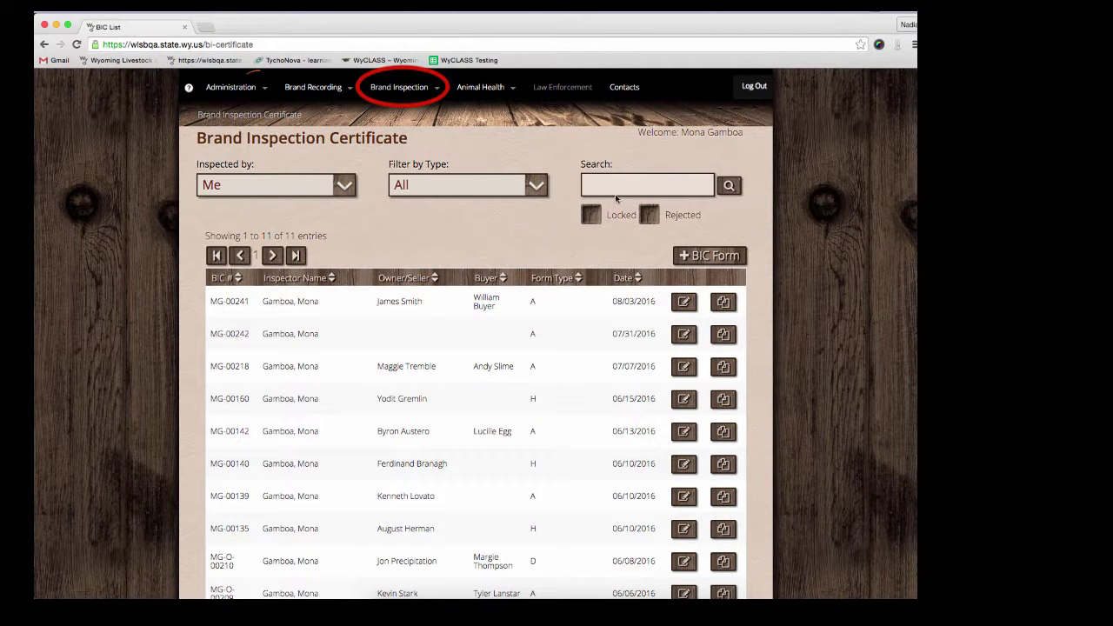
click(409, 90)
click(409, 150)
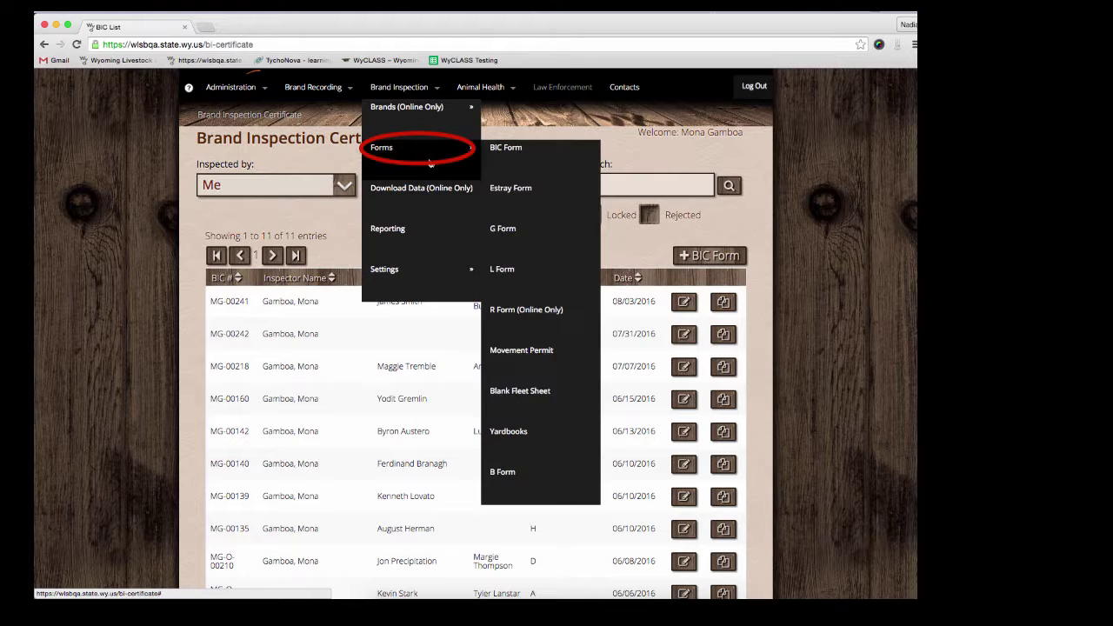
click(531, 390)
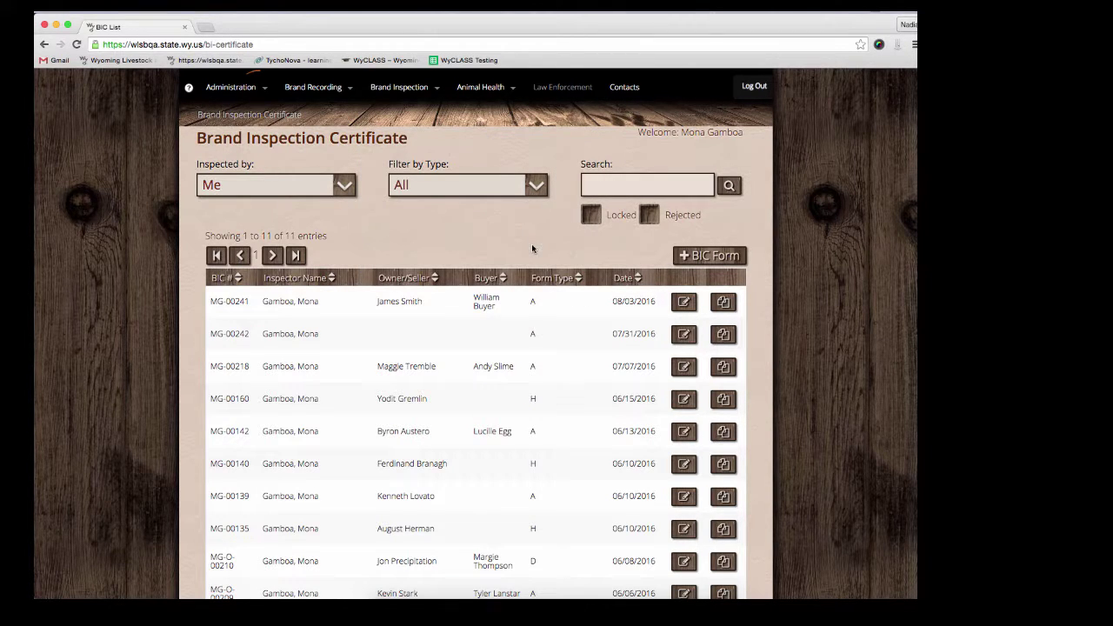